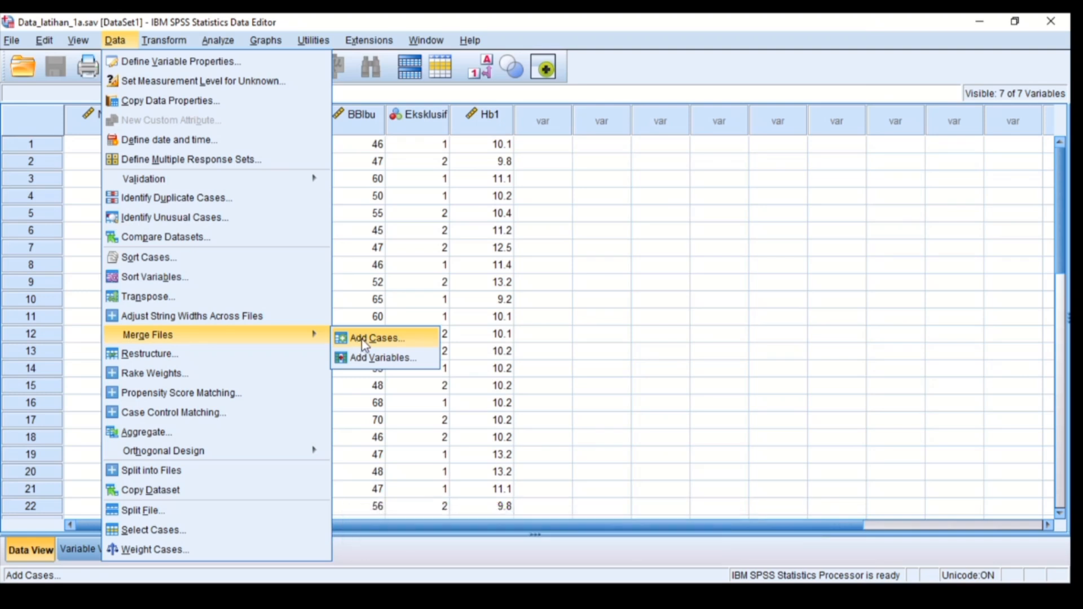
# Step: Merge additional cases into Data_latihan_1a.sav and save the merged dataset as a new file
pyautogui.click(361, 340)
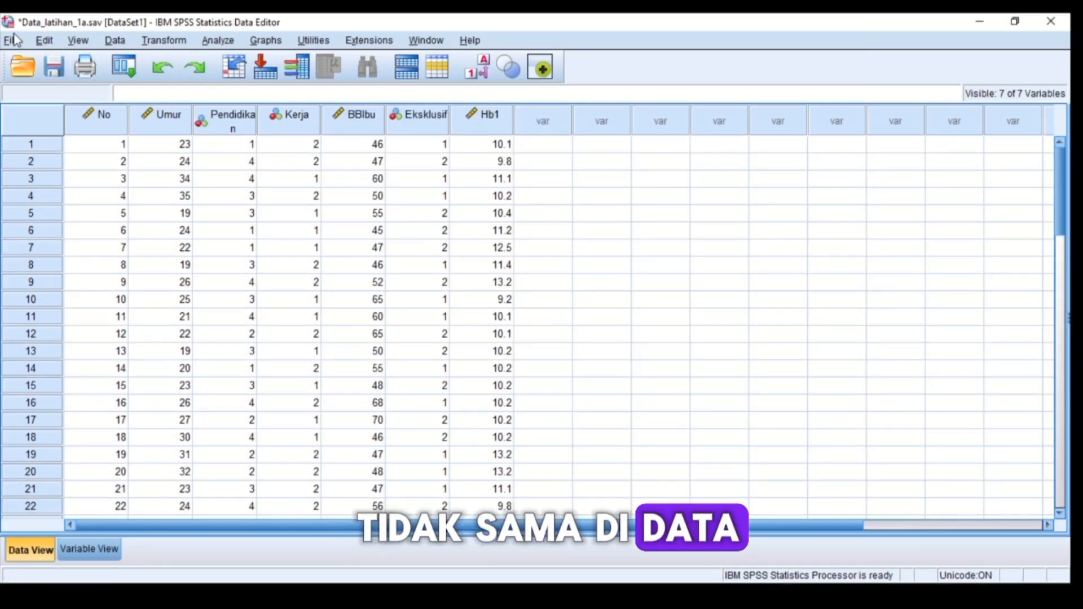
pyautogui.click(12, 41)
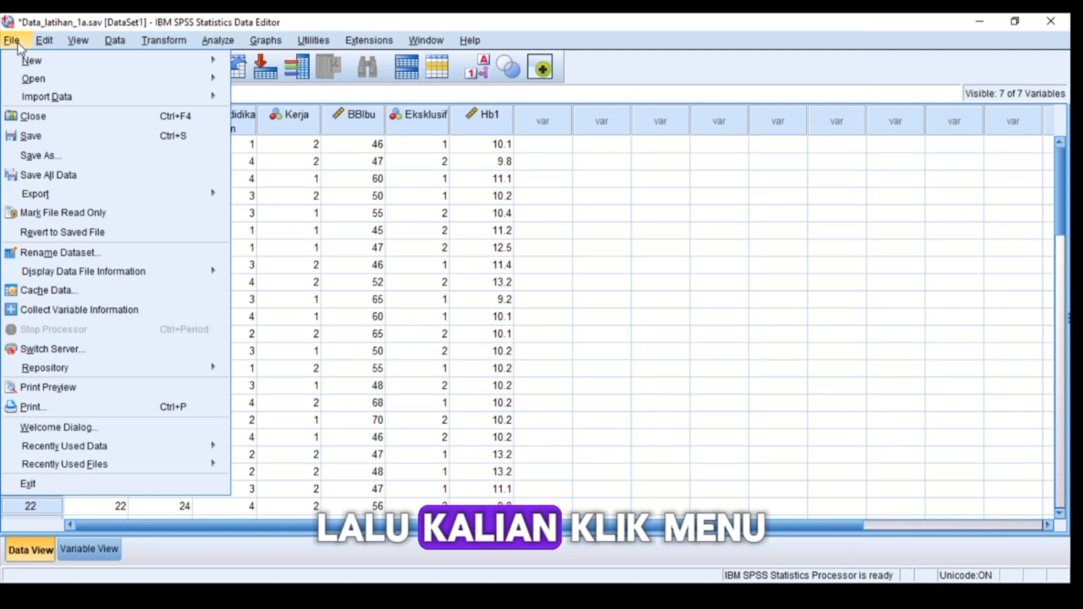
pyautogui.click(69, 153)
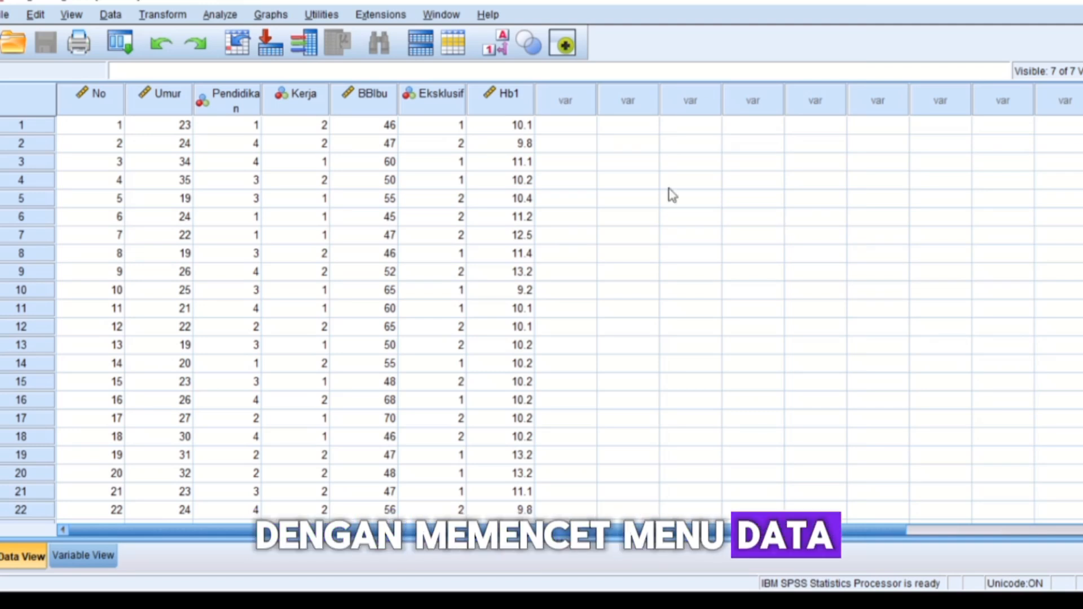
# Step: Merge variables from Data_latihan_1c.sav one-to-one on the key variable No, and save the merged dataset as a new file
pyautogui.click(109, 15)
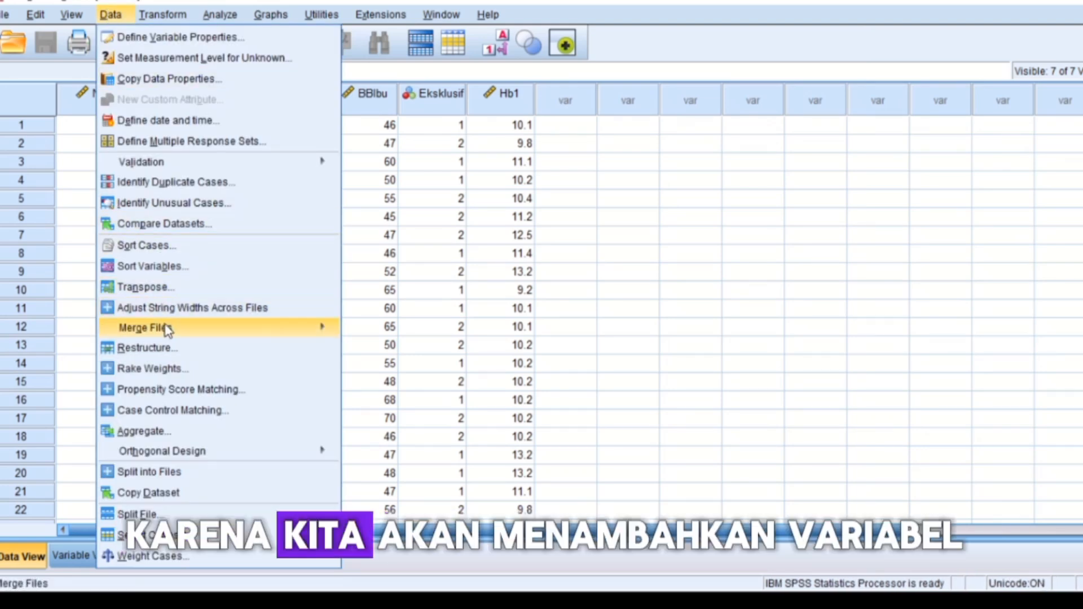
pyautogui.moveTo(167, 330)
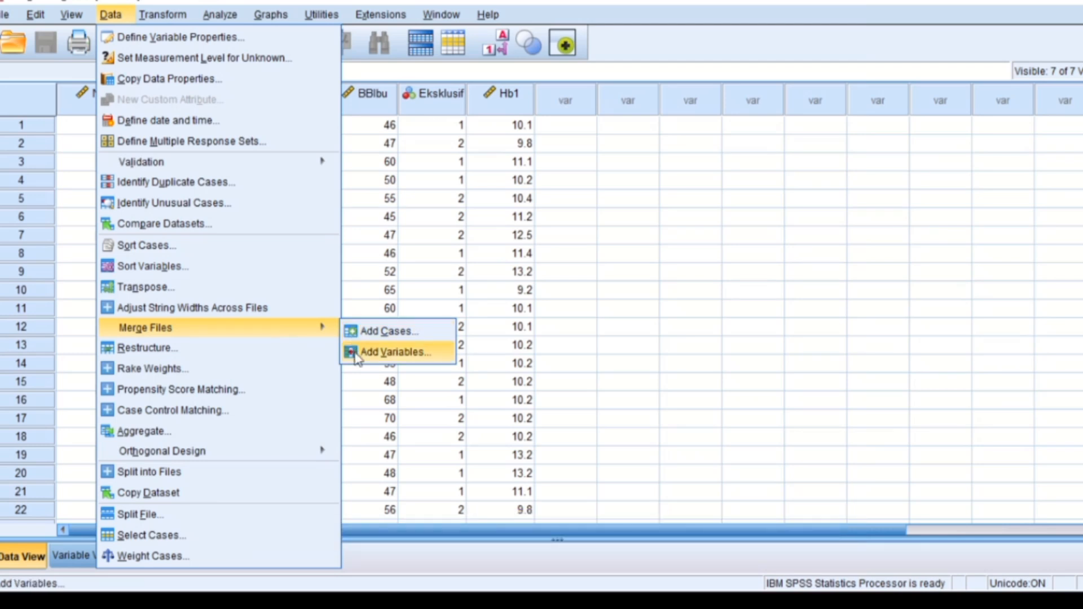
pyautogui.click(403, 356)
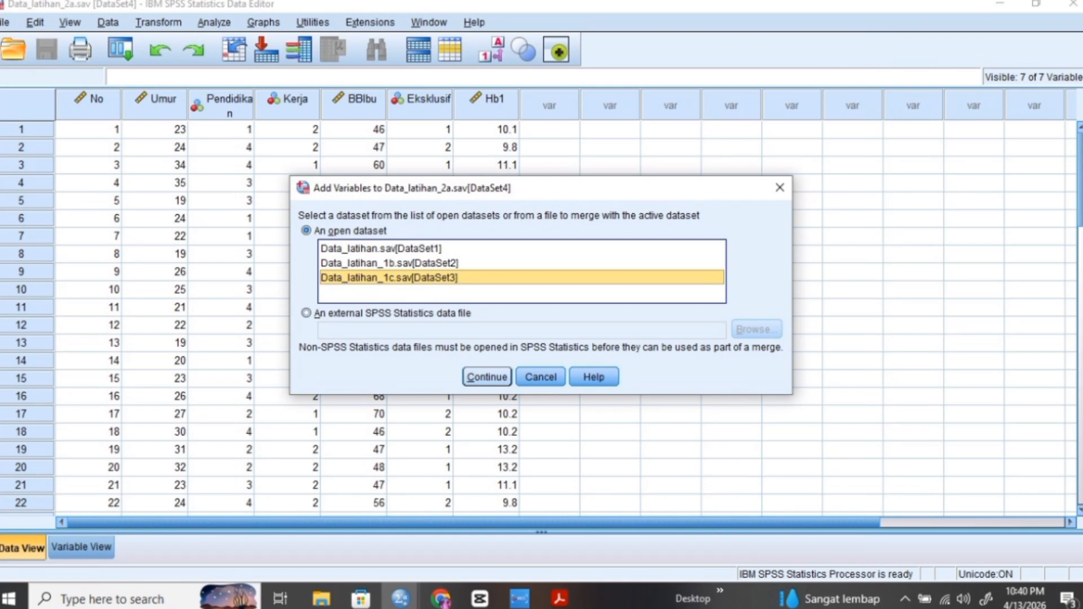
pyautogui.press('Return')
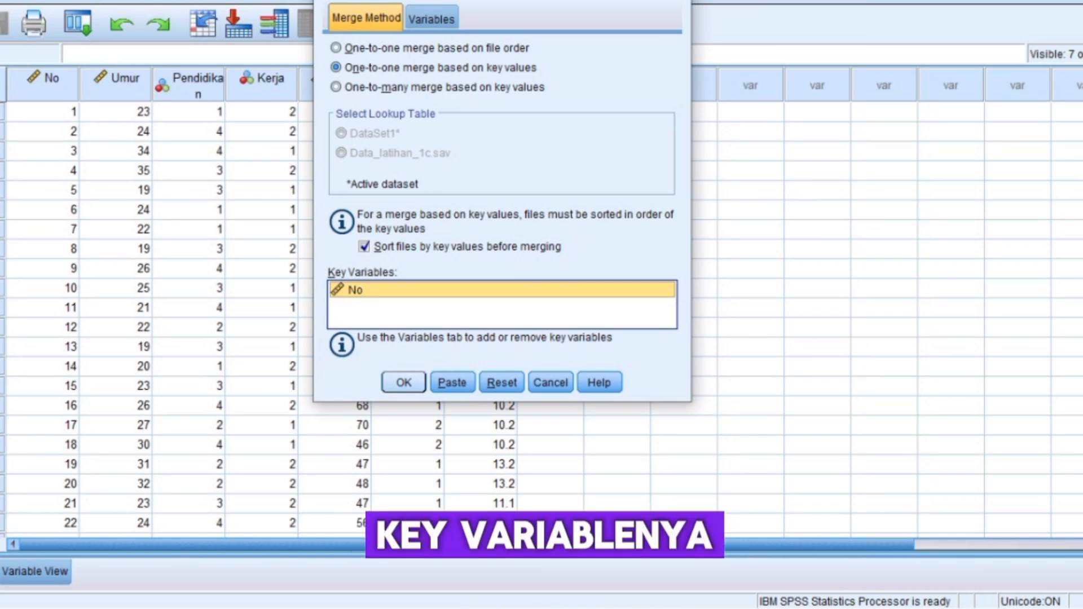
pyautogui.click(404, 382)
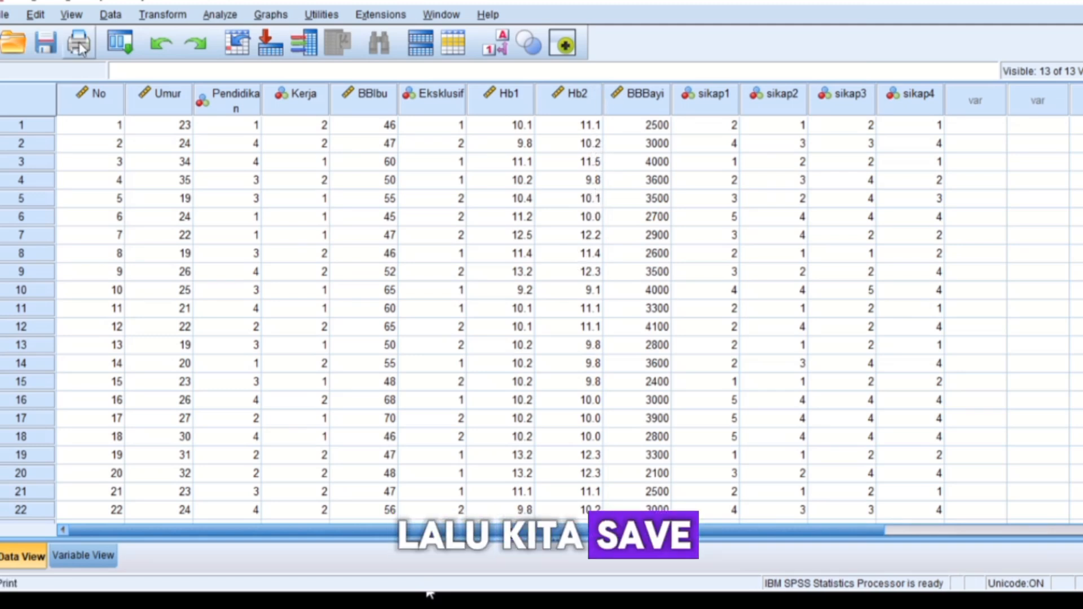
pyautogui.click(4, 16)
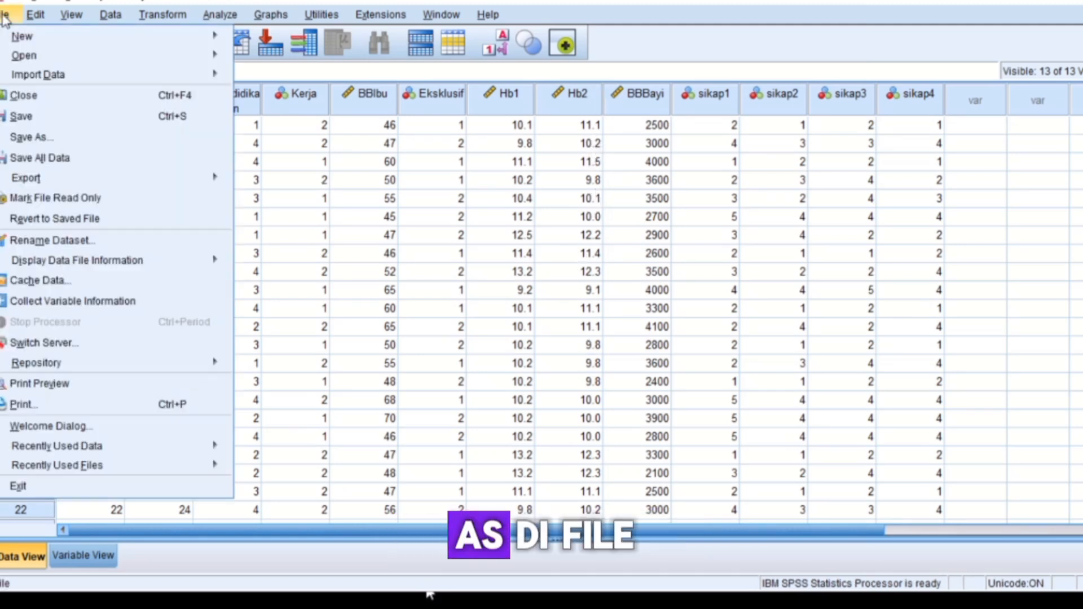
pyautogui.click(70, 136)
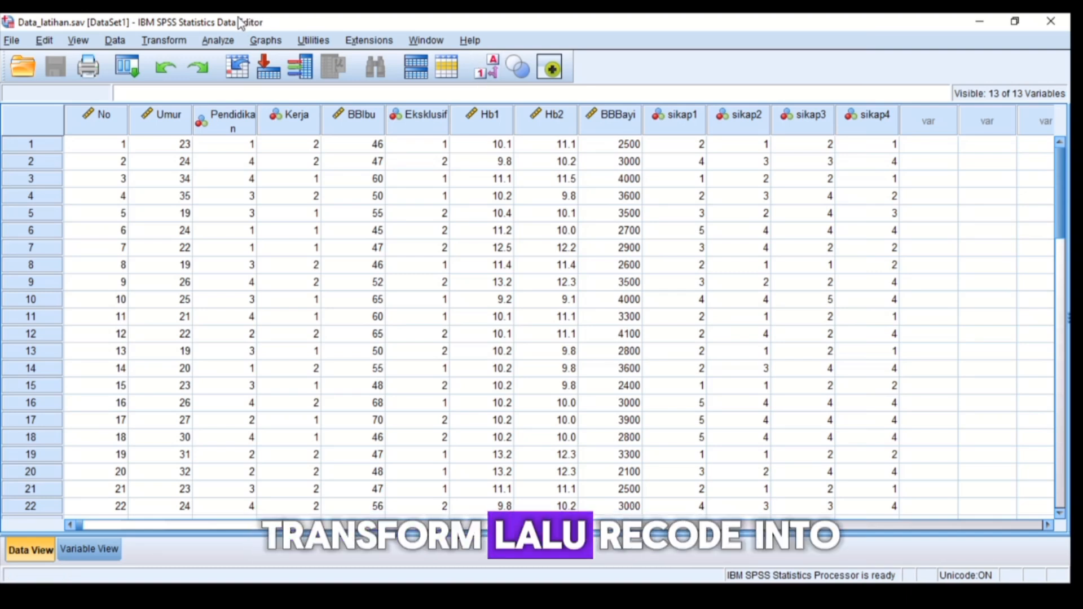
# Step: Recode Umur into the different variable usiak, mapping 35 through highest to 1 and lowest through 35 to 2
pyautogui.click(145, 41)
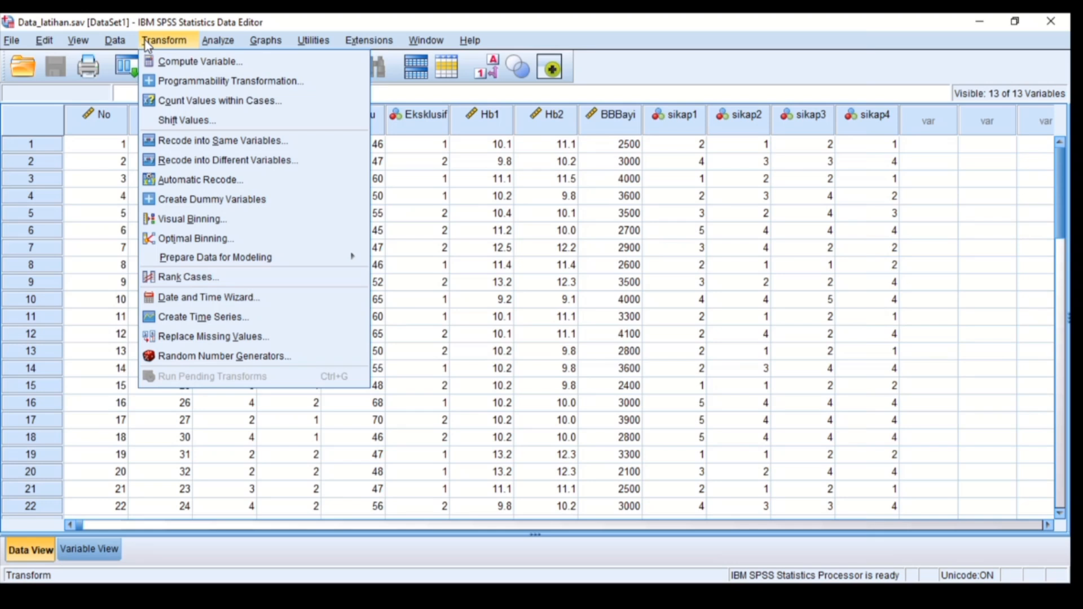
pyautogui.click(230, 162)
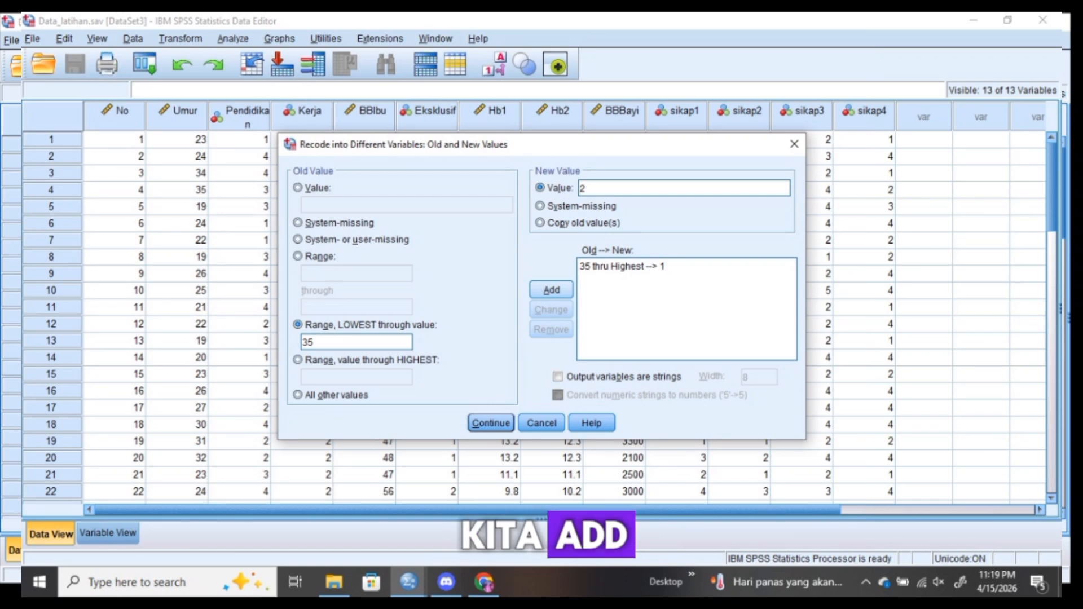
pyautogui.click(551, 290)
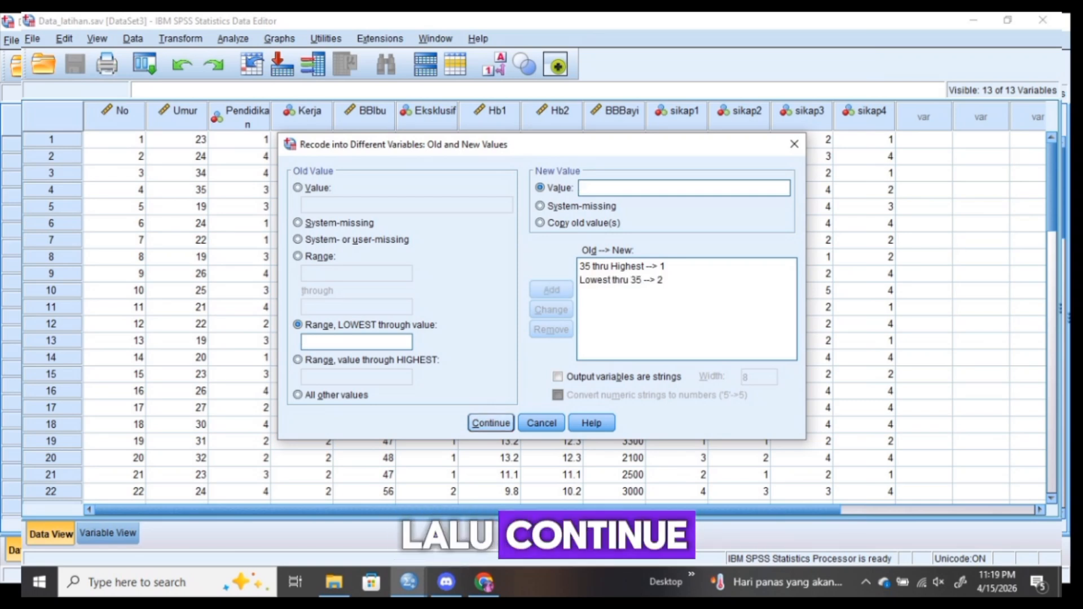
pyautogui.click(491, 423)
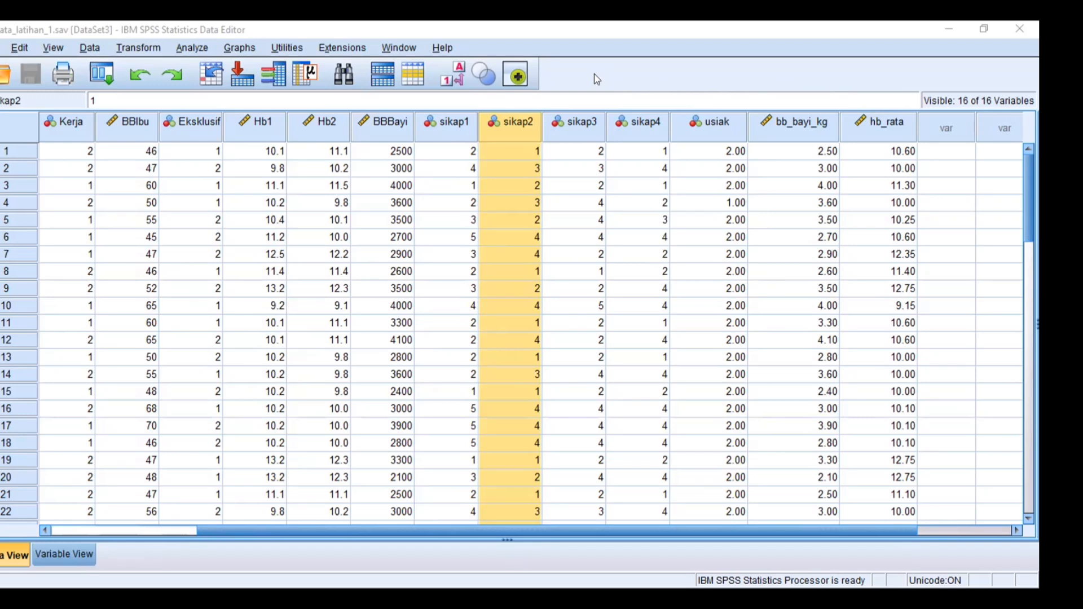
# Step: Start a recode into different variables, list the variables by name, and use Pendidikan as the input variable
pyautogui.click(153, 50)
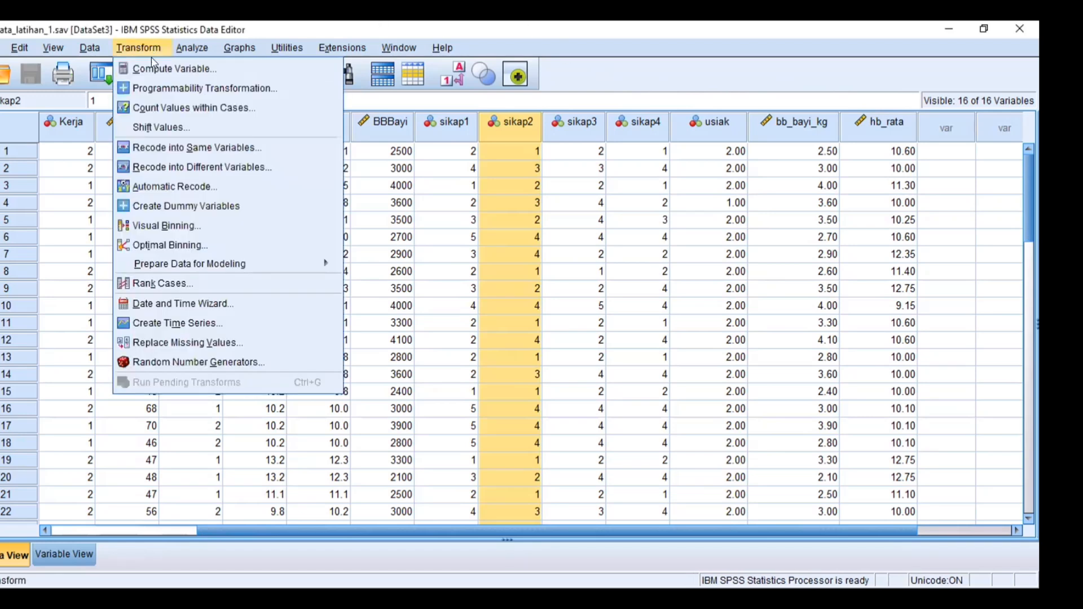
pyautogui.click(209, 167)
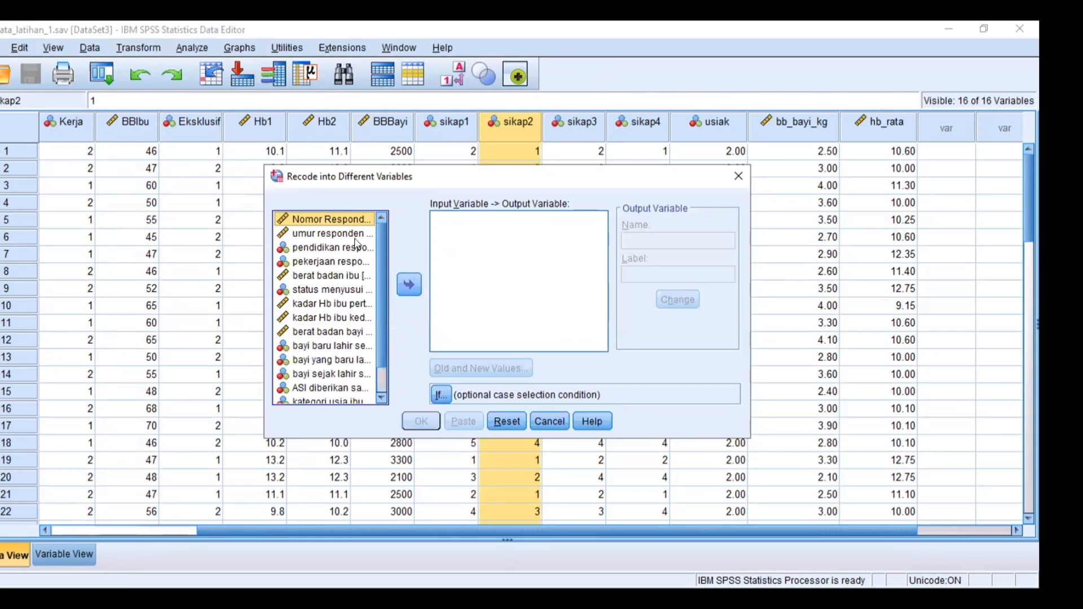
pyautogui.click(354, 246)
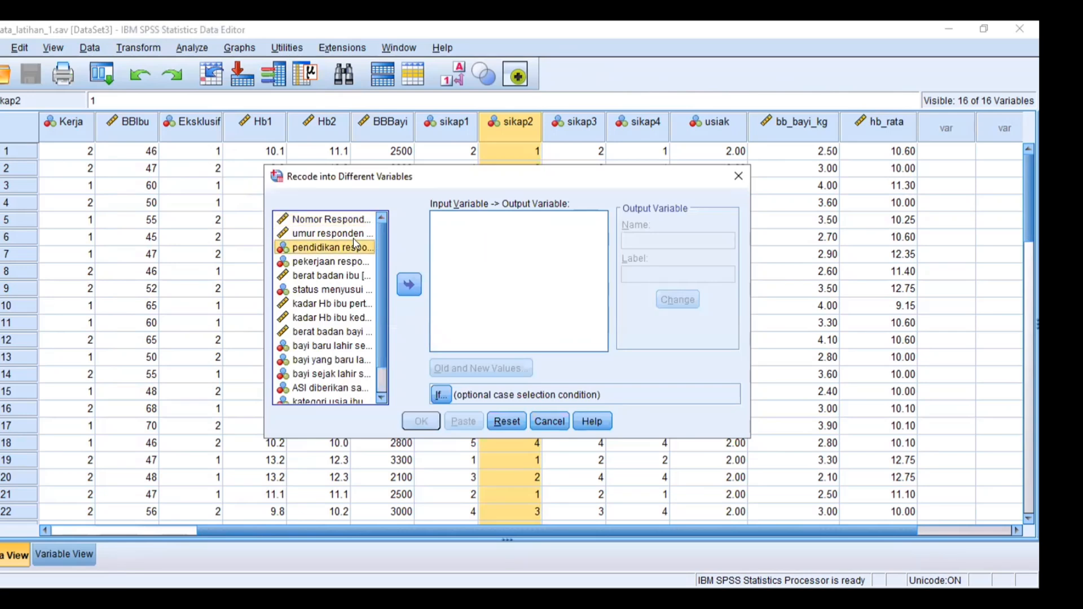
pyautogui.rightClick(355, 246)
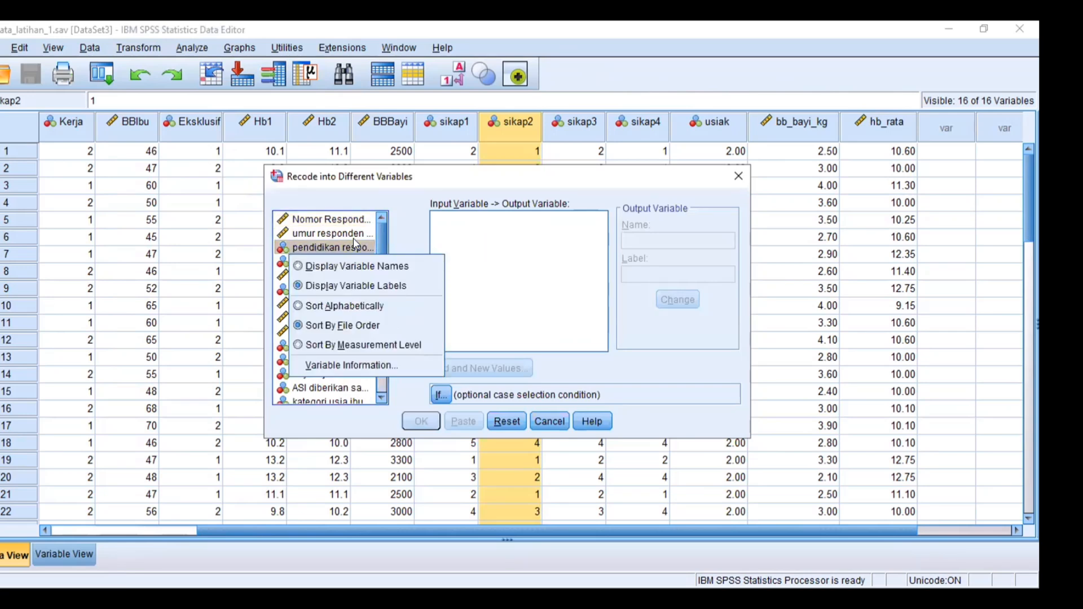
pyautogui.click(355, 267)
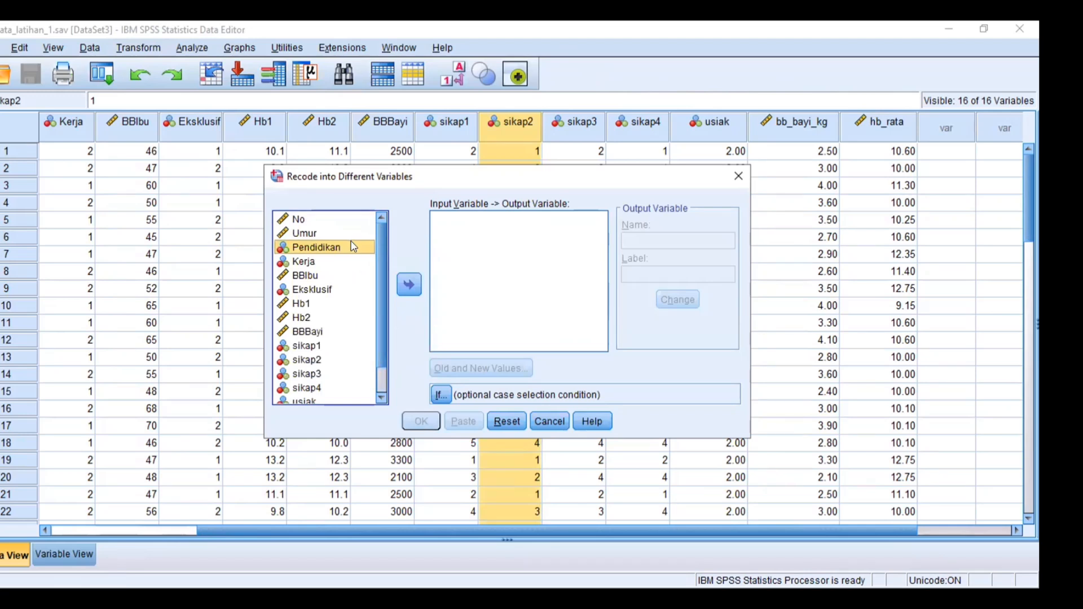
pyautogui.click(409, 285)
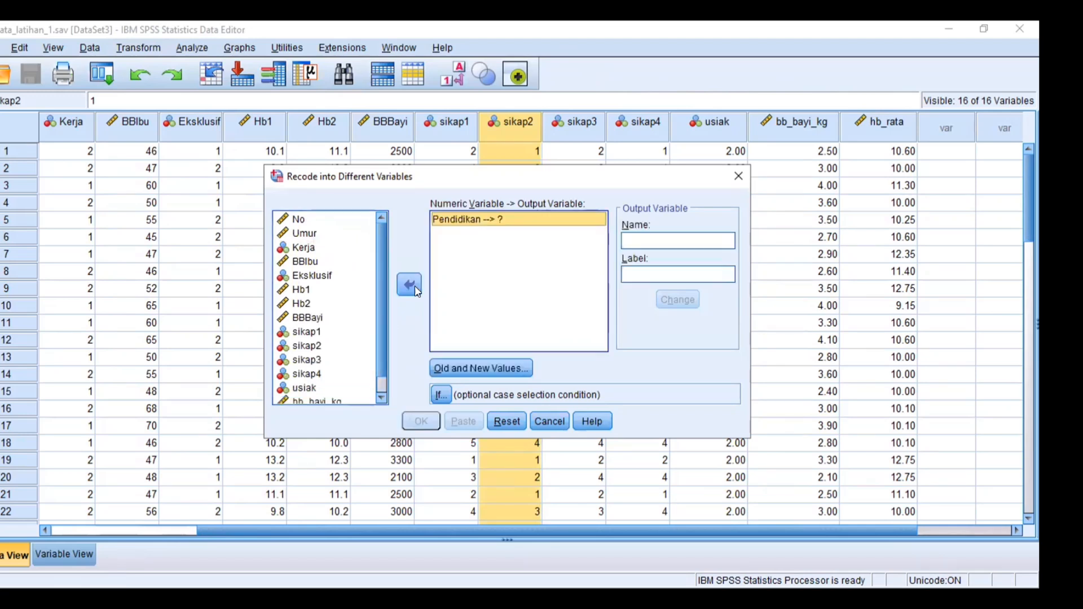
# Step: Name the output variable didik_kat with the label "pendidikan ibu yang sudah dikategorikan" and assign it to Pendidikan
pyautogui.click(637, 241)
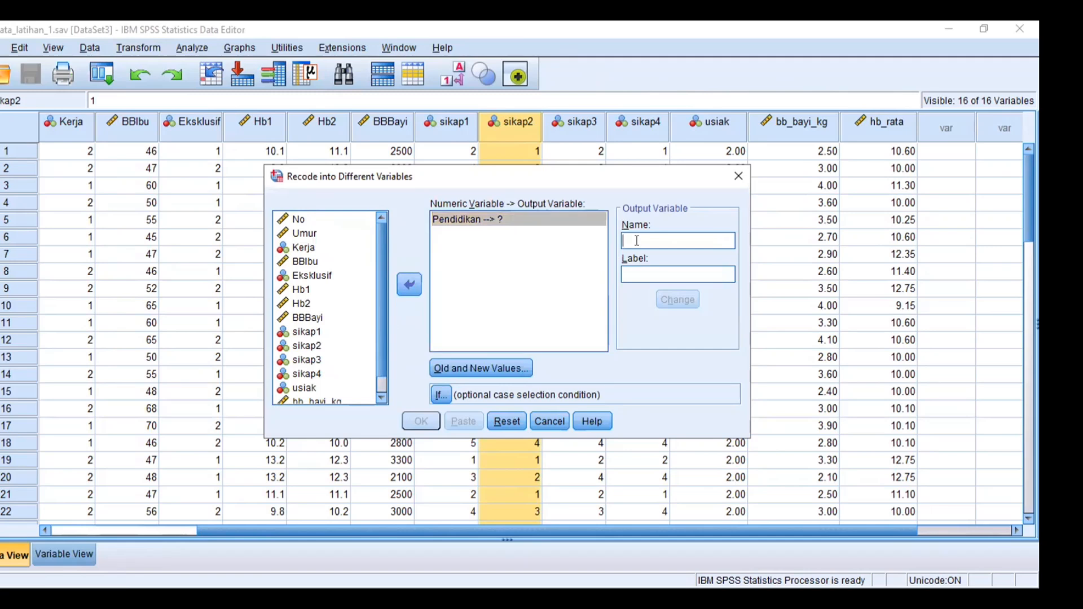
pyautogui.write('d')
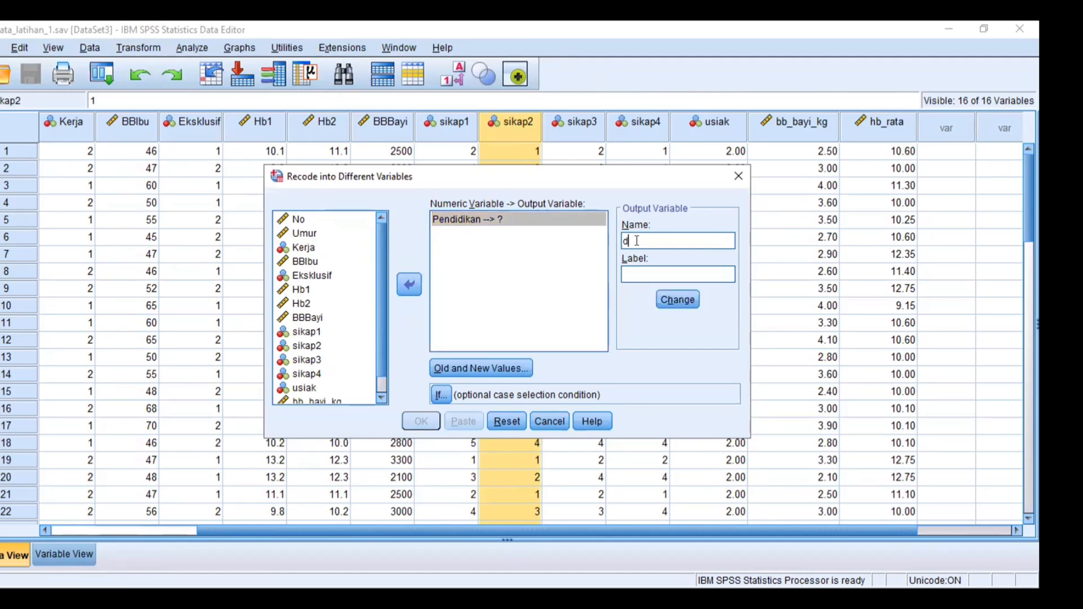
pyautogui.write('idik')
pyautogui.write('_k')
pyautogui.write('at')
pyautogui.write('pen')
pyautogui.write('didika')
pyautogui.write('n ')
pyautogui.write('ibu ')
pyautogui.write('ya')
pyautogui.write('ng sua')
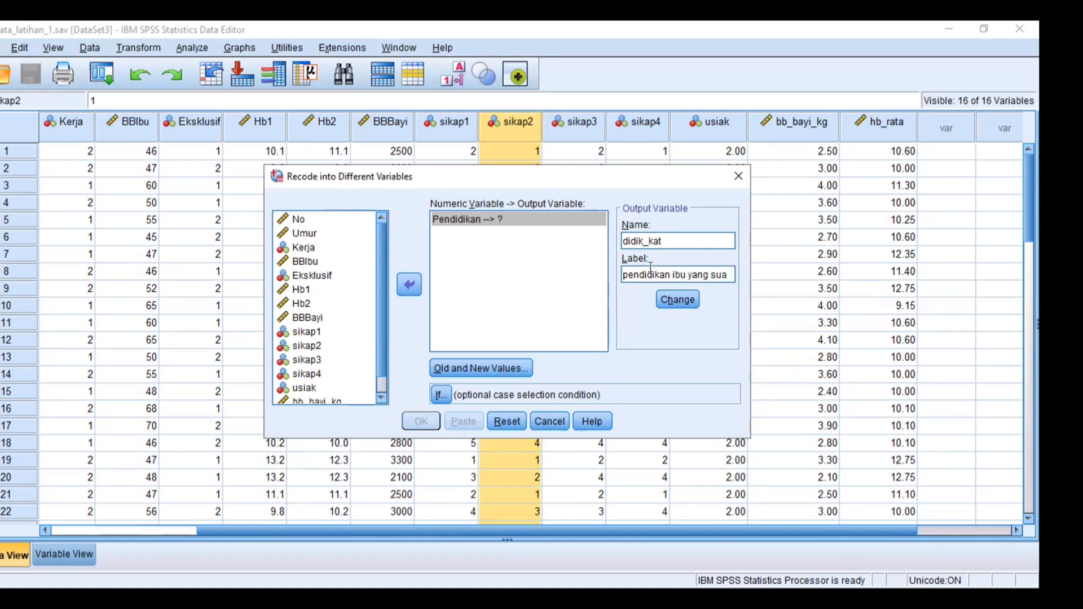
pyautogui.press('BackSpace')
pyautogui.write('dah dikategorikan')
pyautogui.click(668, 306)
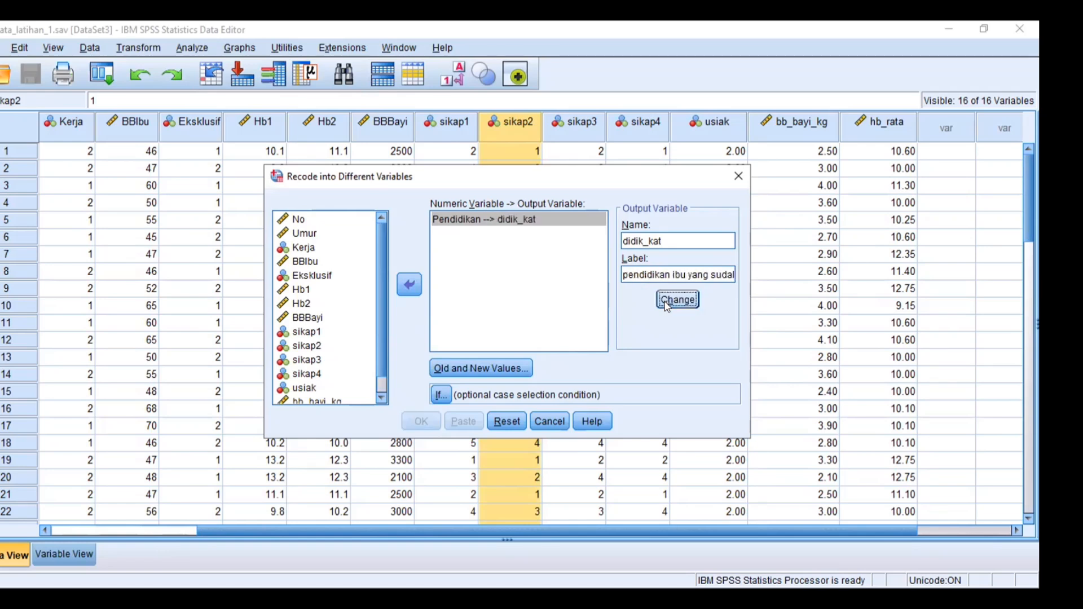
# Step: Add a recode rule for Pendidikan that maps the range 1 through 2 to the new value 1
pyautogui.click(505, 375)
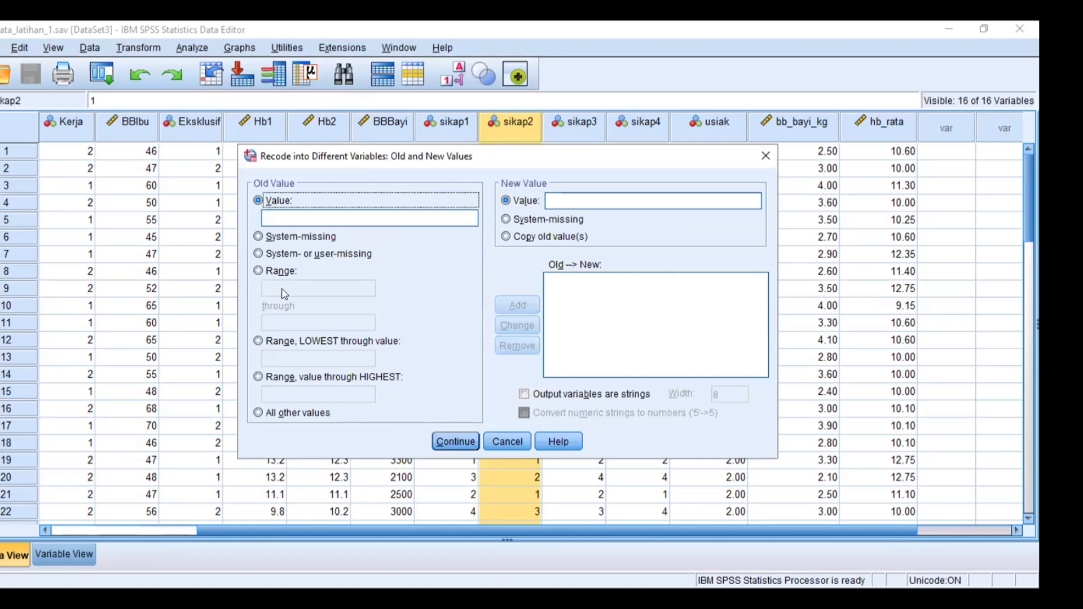
pyautogui.click(258, 270)
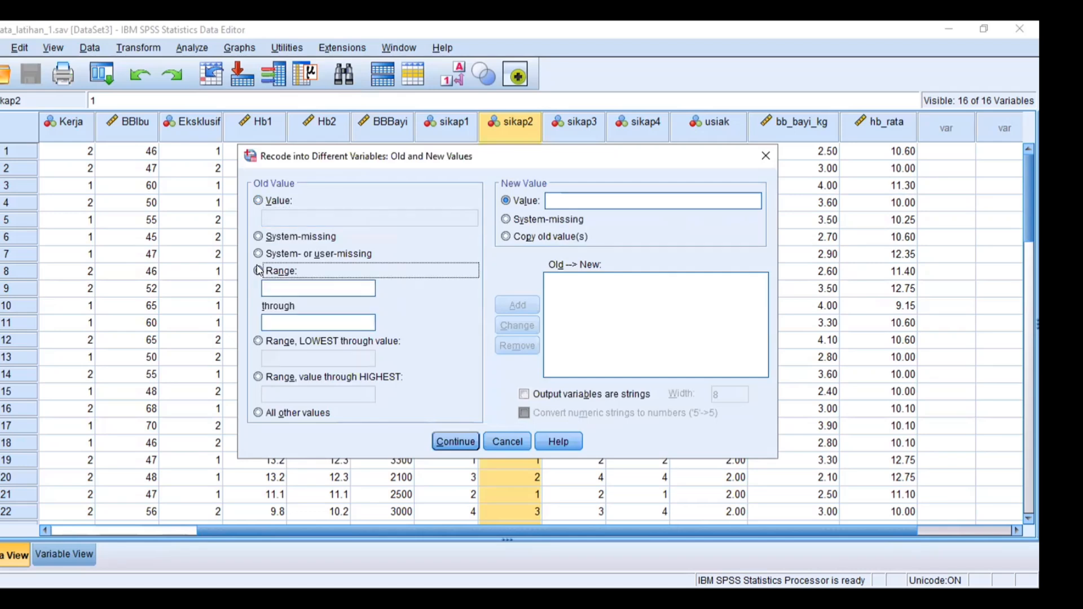
pyautogui.click(282, 284)
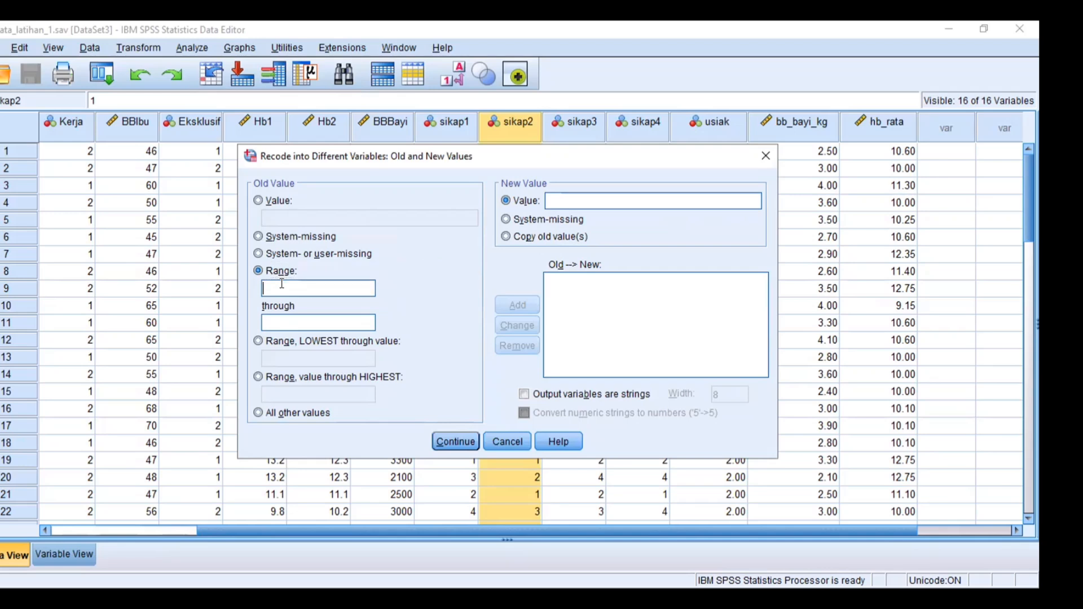
pyautogui.write('1')
pyautogui.click(286, 325)
pyautogui.write('2')
pyautogui.click(581, 203)
pyautogui.write('1')
pyautogui.click(511, 302)
# Step: Add a rule mapping the range 3 through 4 to the new value 2, and run the recode
pyautogui.write('3')
pyautogui.click(281, 321)
pyautogui.write('4')
pyautogui.click(591, 205)
pyautogui.write('2')
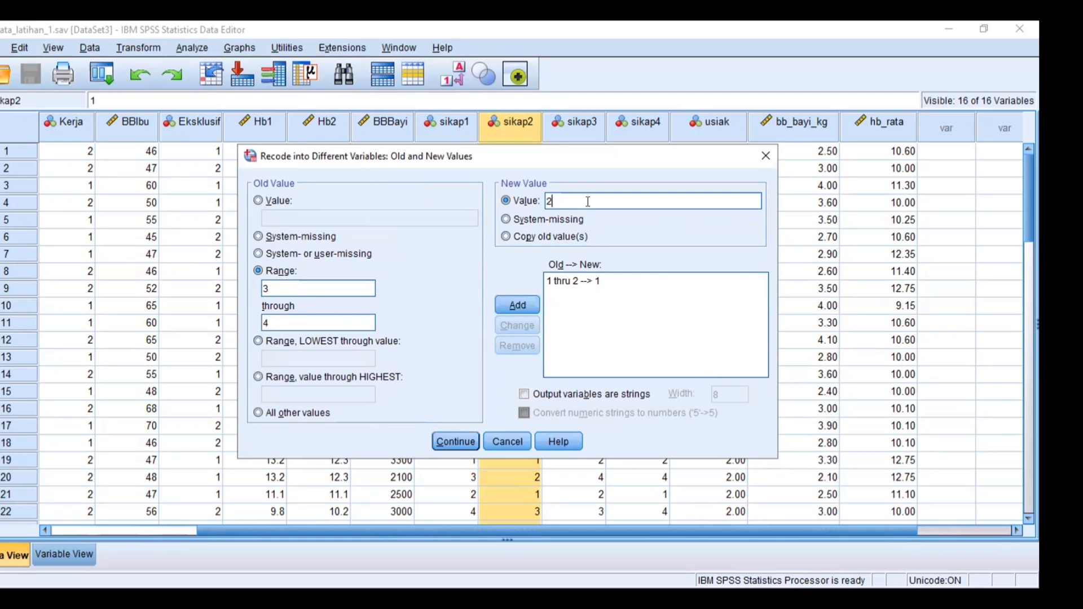
pyautogui.click(510, 305)
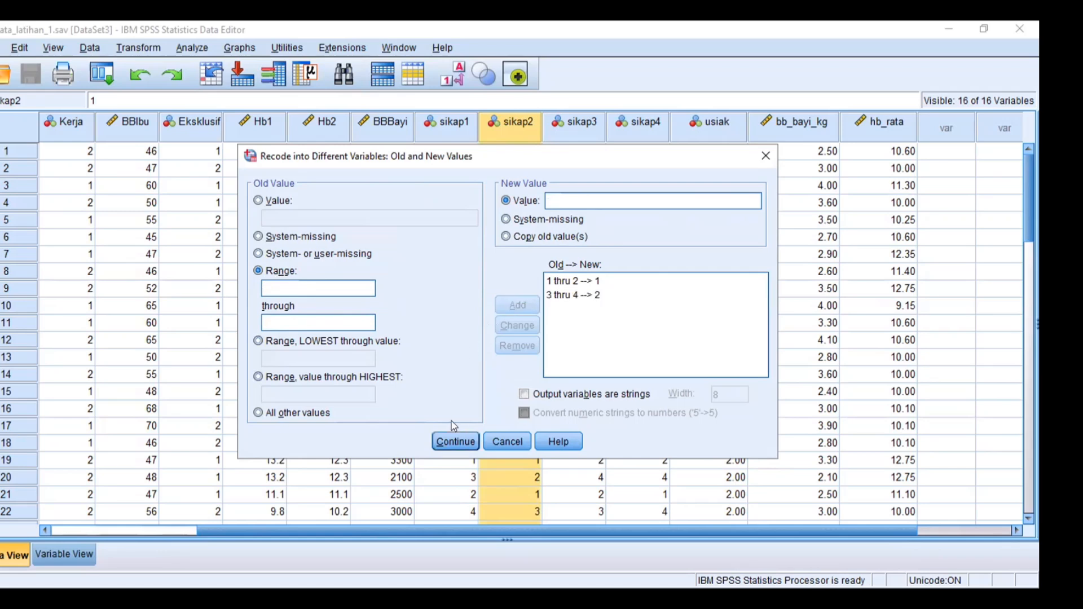
pyautogui.click(442, 442)
pyautogui.click(422, 424)
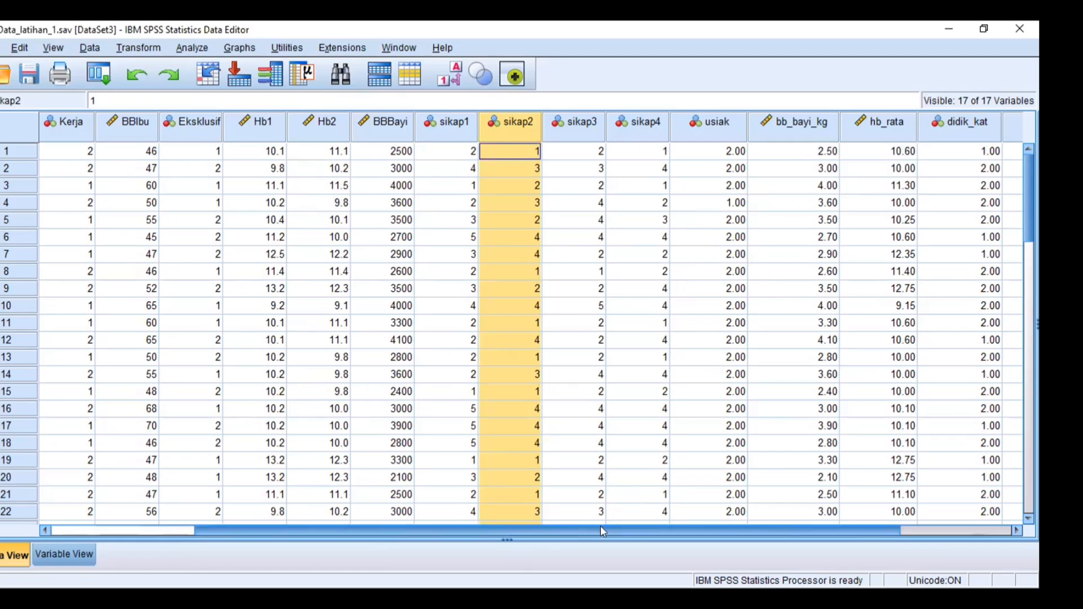
# Step: Define value labels for the variable didik_kat: 1 = rendah and 2 = tinggi
pyautogui.moveTo(600, 526); pyautogui.dragTo(705, 533)
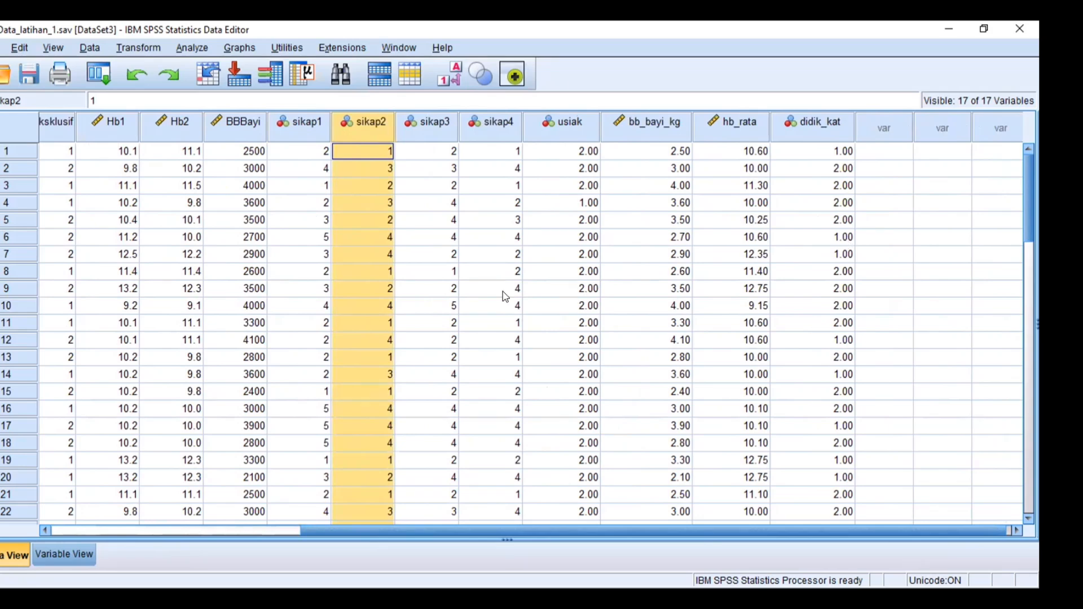
pyautogui.click(59, 546)
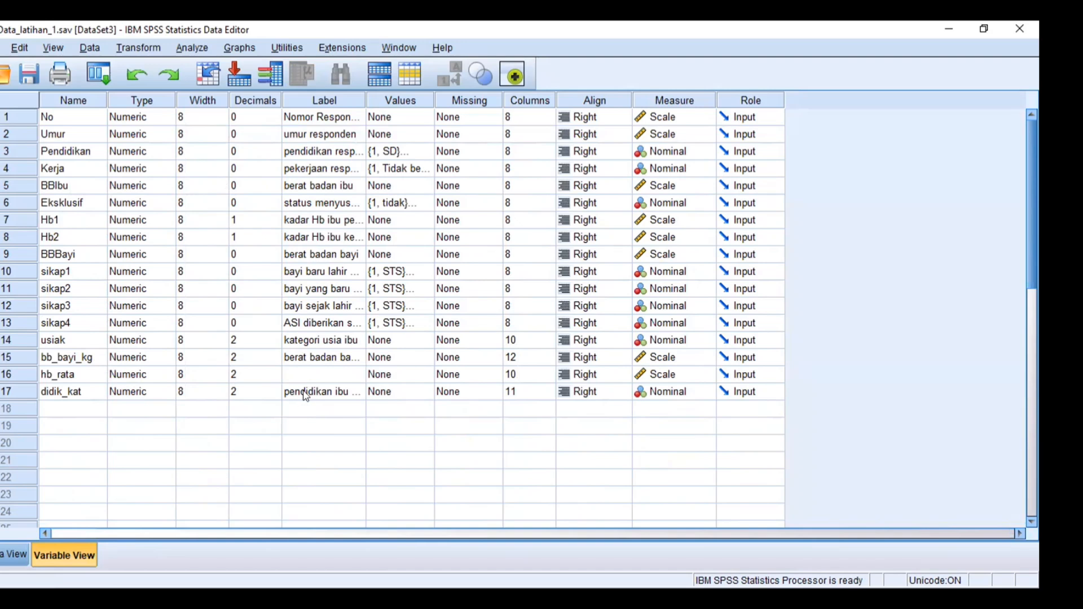
pyautogui.click(406, 393)
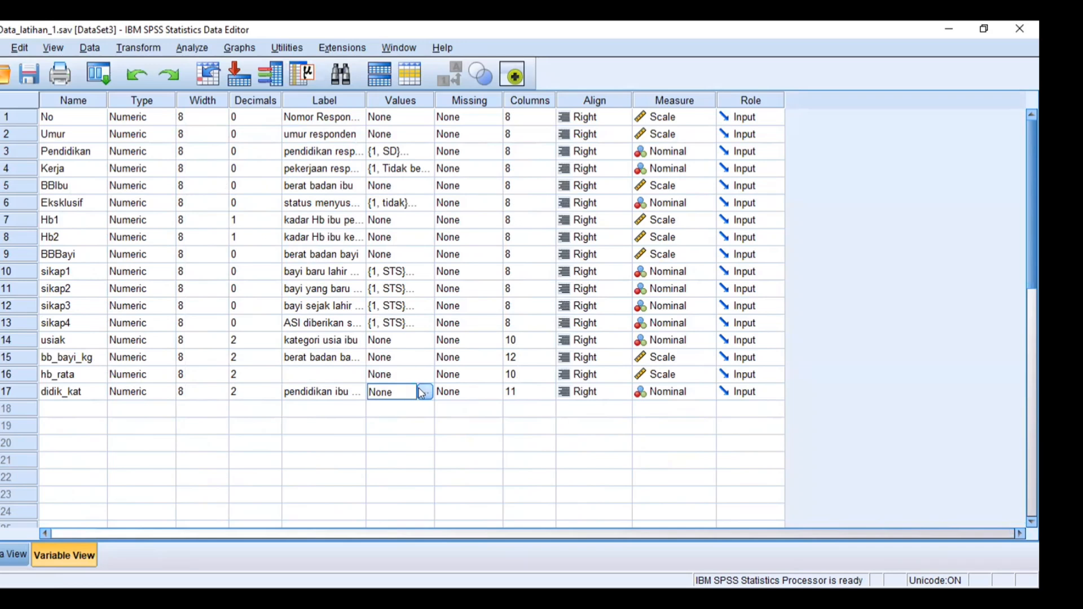
pyautogui.click(424, 391)
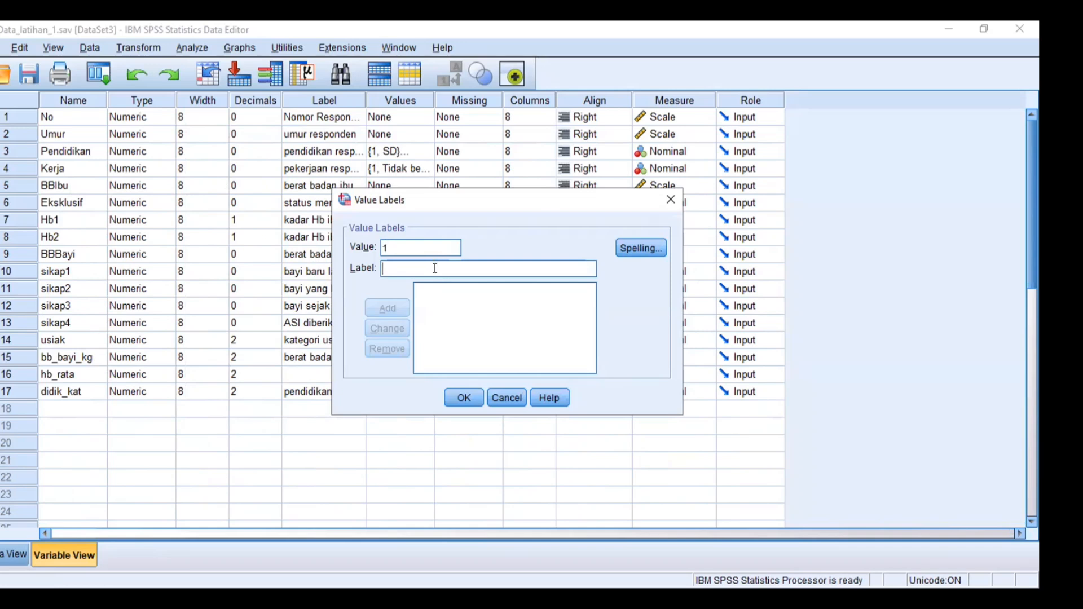
pyautogui.write('rendah')
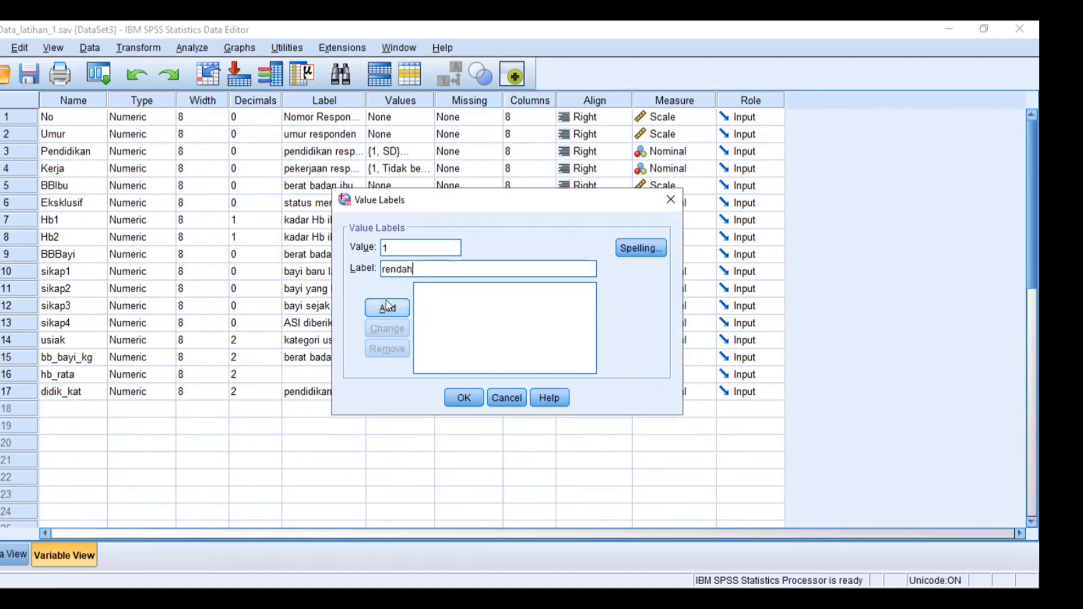
pyautogui.click(389, 307)
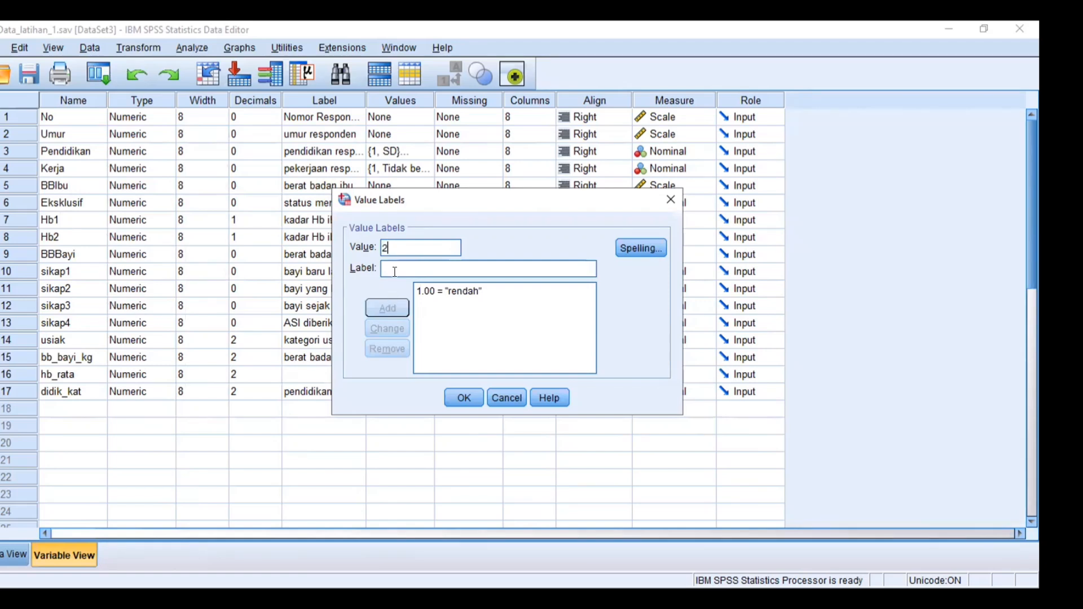
pyautogui.write('tinggi')
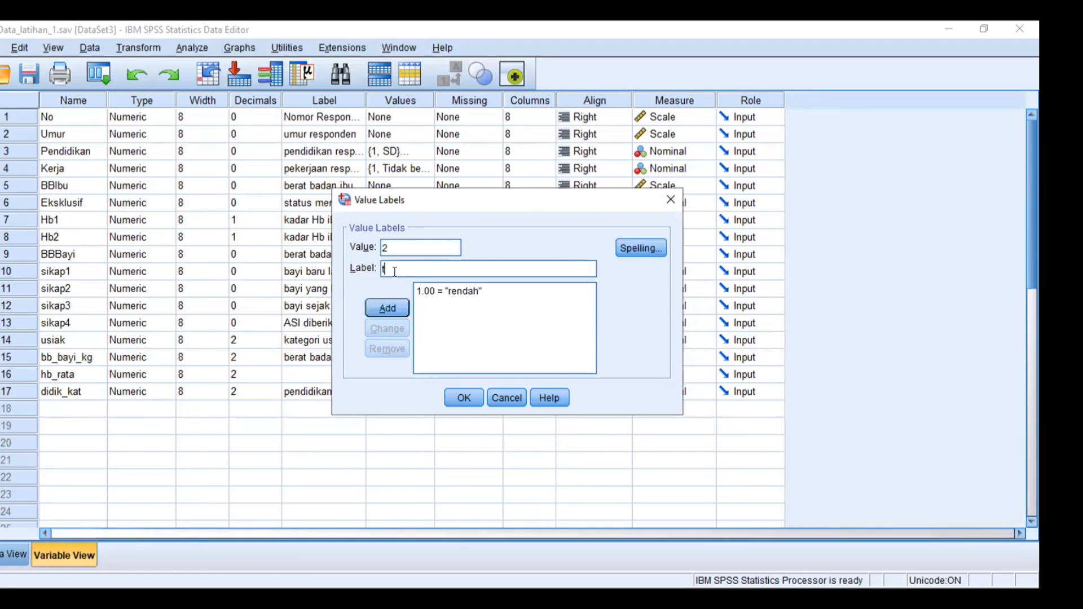
pyautogui.click(383, 308)
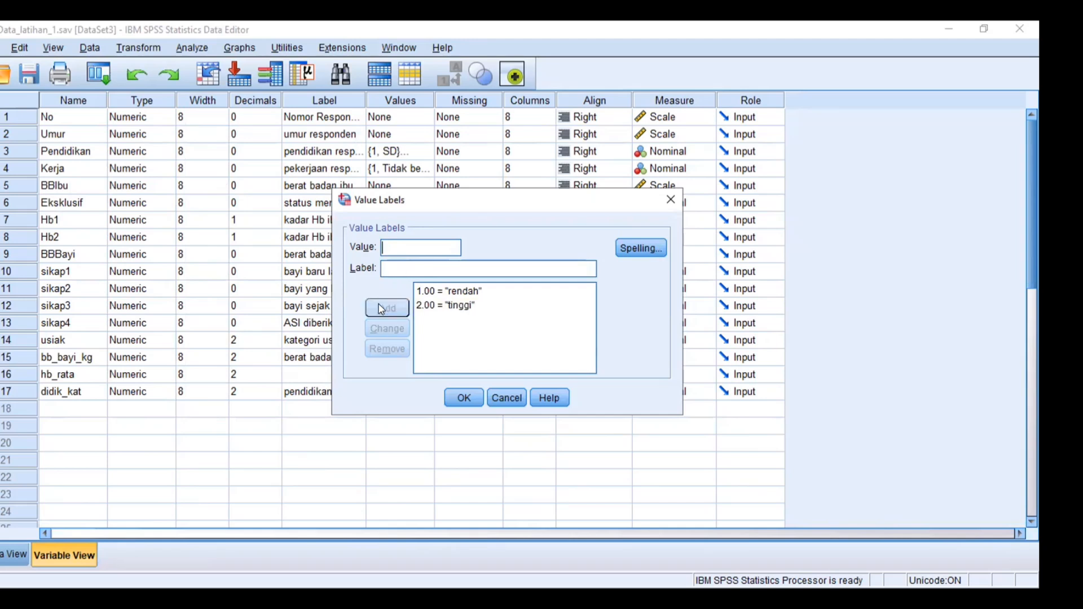
pyautogui.click(461, 397)
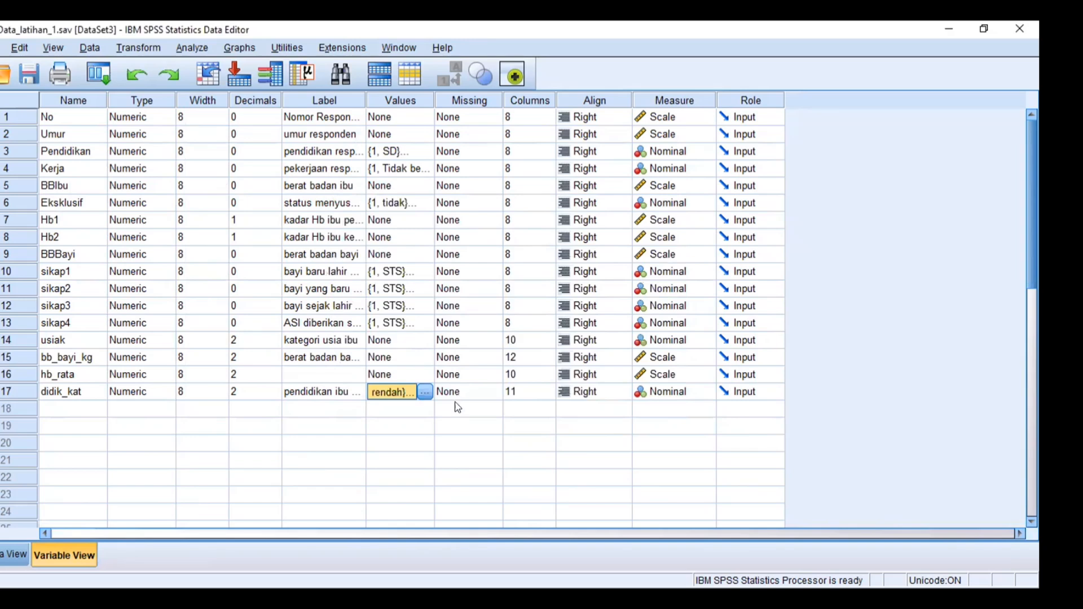
pyautogui.click(451, 410)
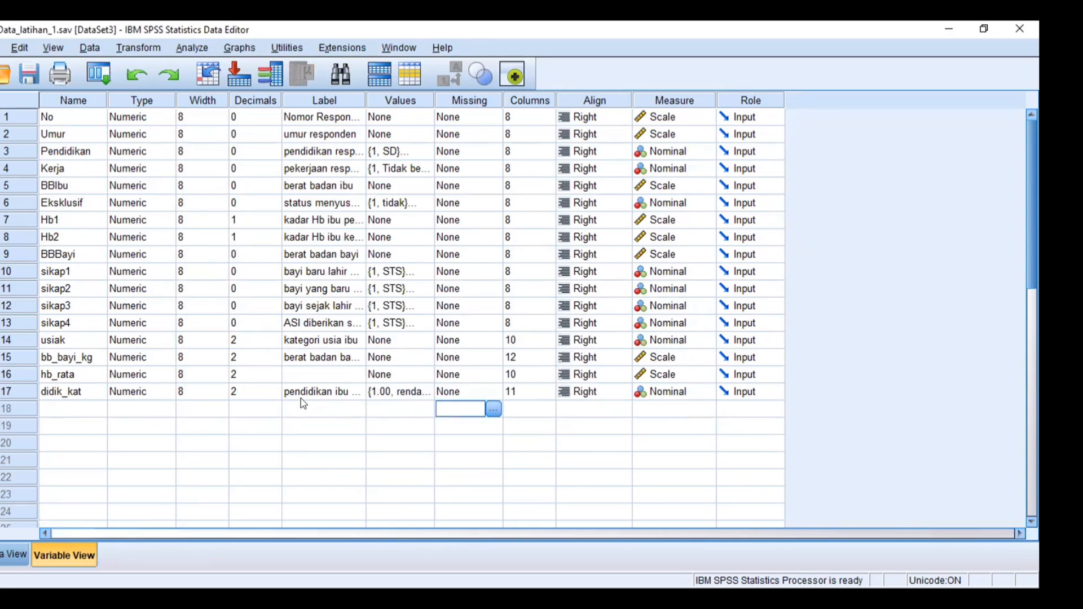
pyautogui.click(295, 369)
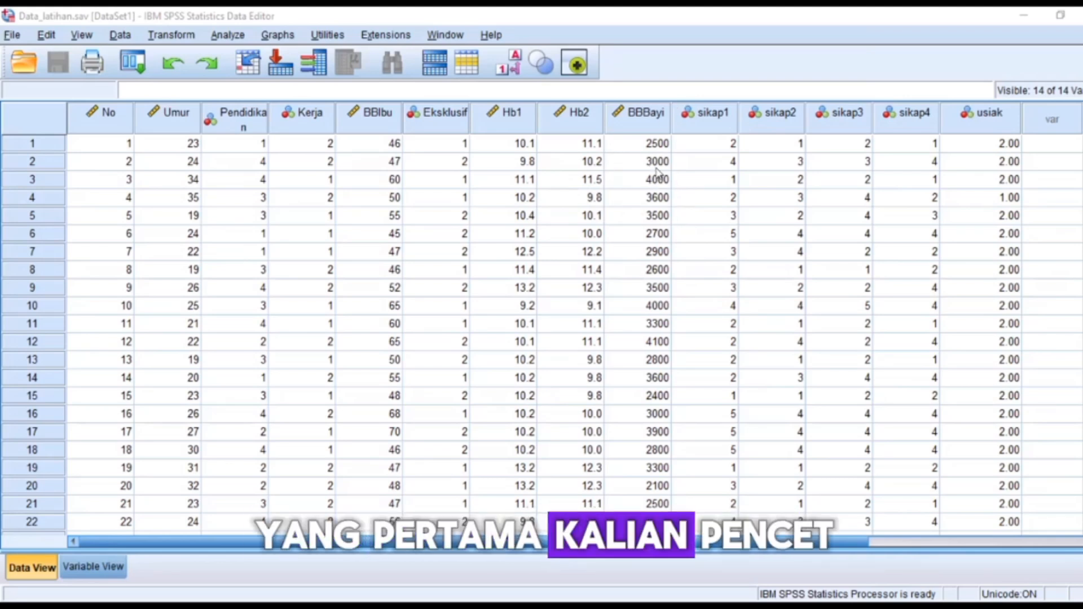
# Step: Start a Compute Variable transformation in Data_latihan.sav with bb_bayi_kg as the target variable
pyautogui.click(164, 31)
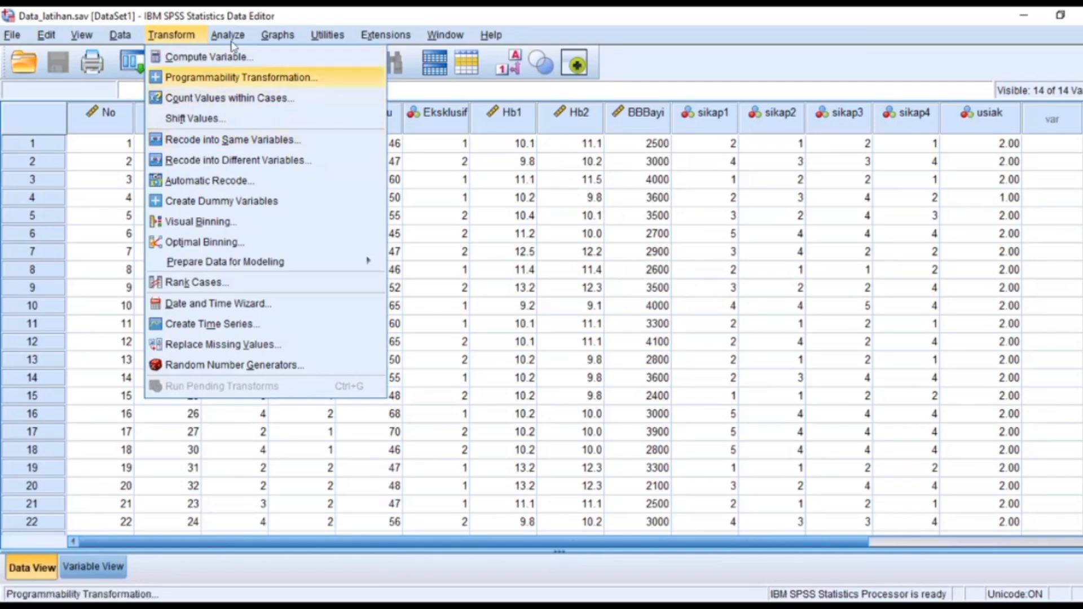
pyautogui.click(192, 56)
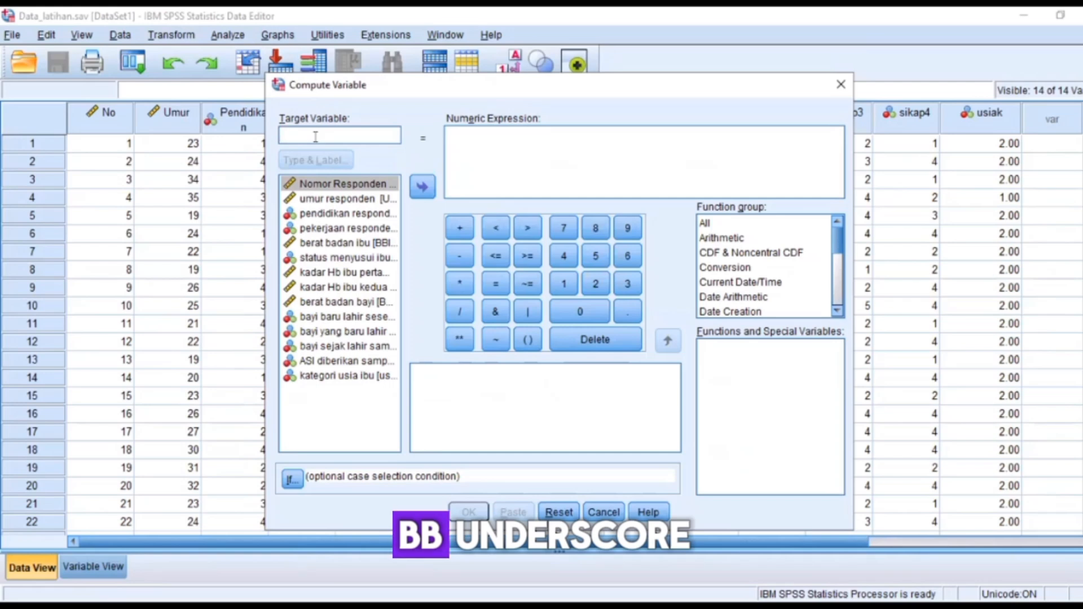
pyautogui.write('bb_')
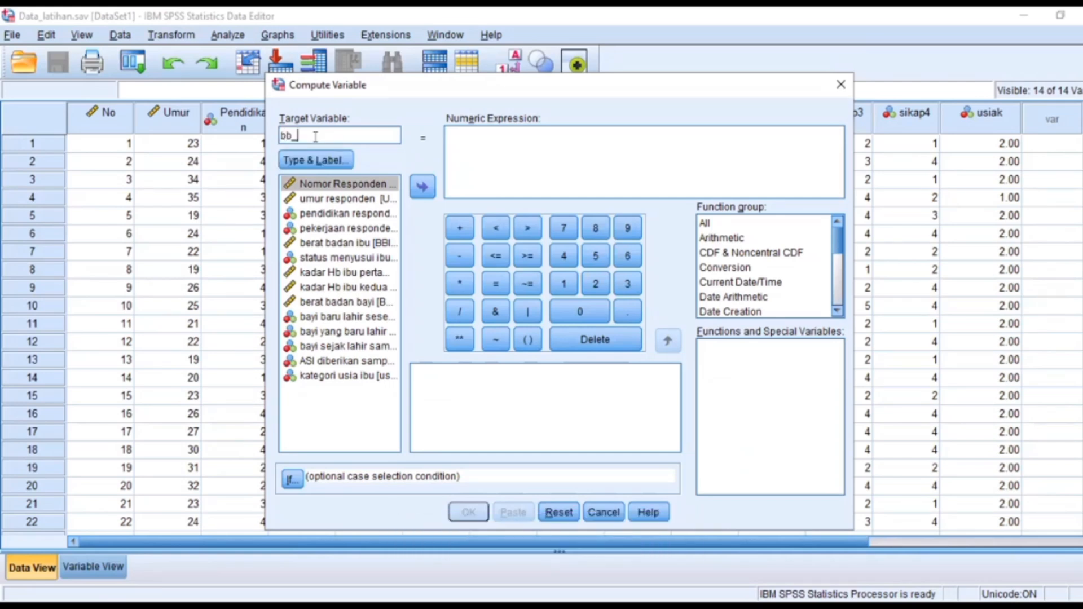
pyautogui.write('b')
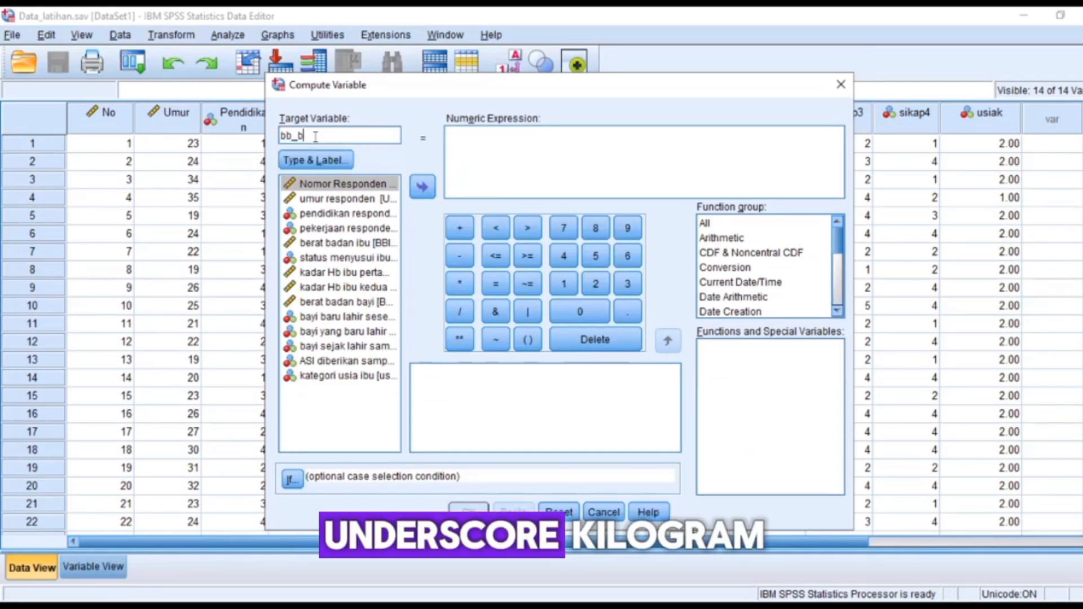
pyautogui.write('ayi')
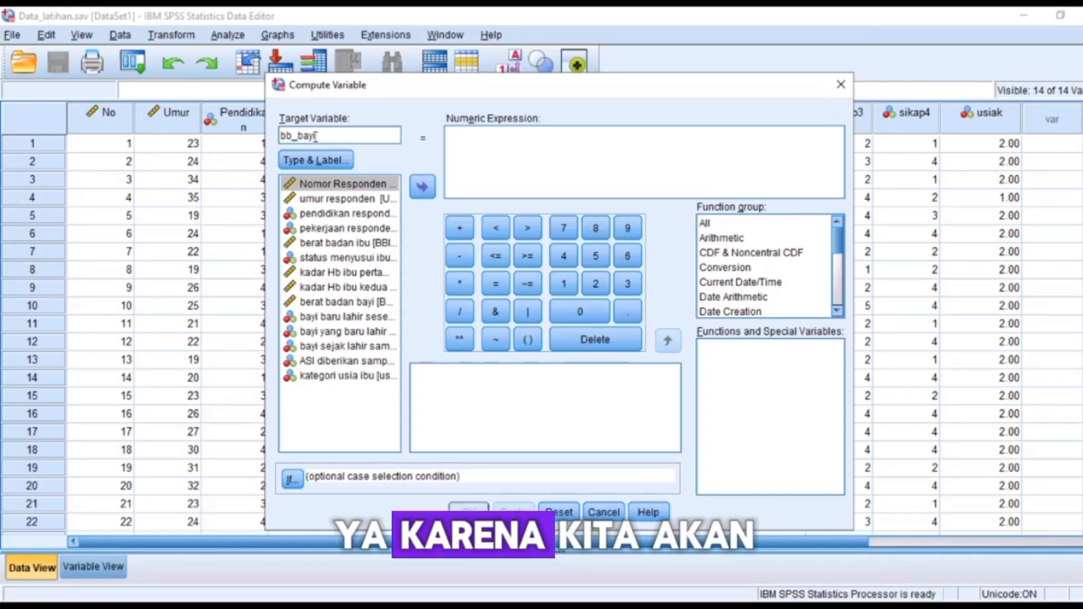
pyautogui.write('_kg')
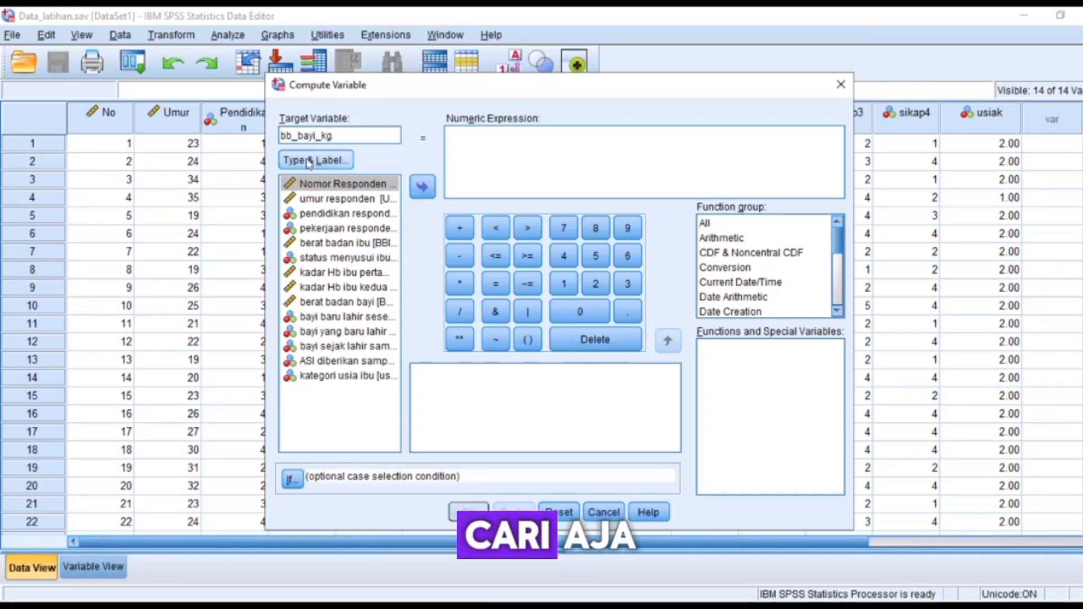
# Step: List the variables by name, set the numeric expression to BBBayi / 1000, and run the computation
pyautogui.rightClick(376, 215)
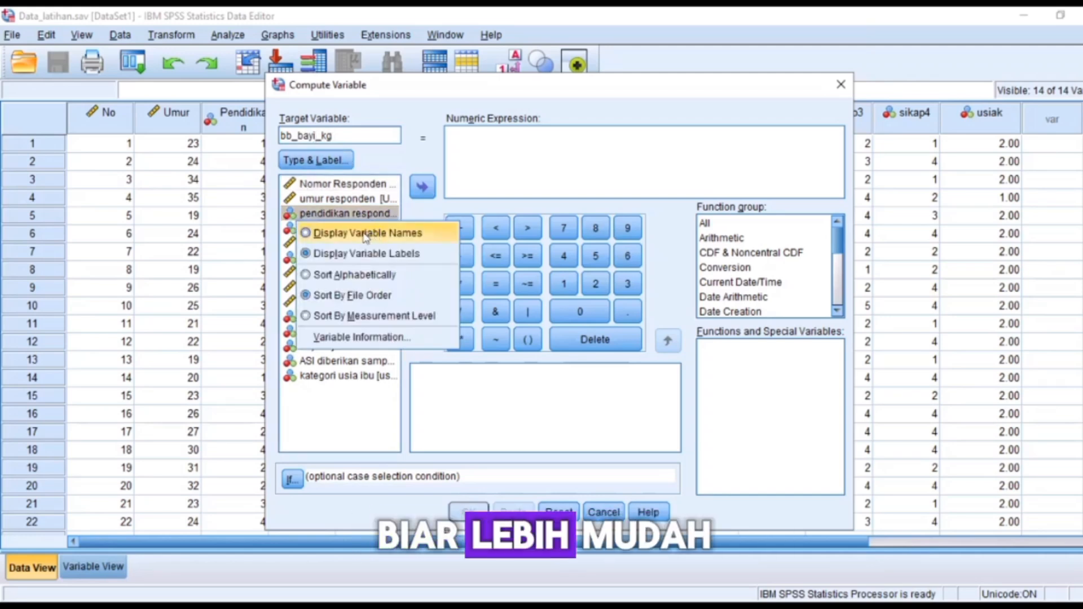
pyautogui.click(365, 233)
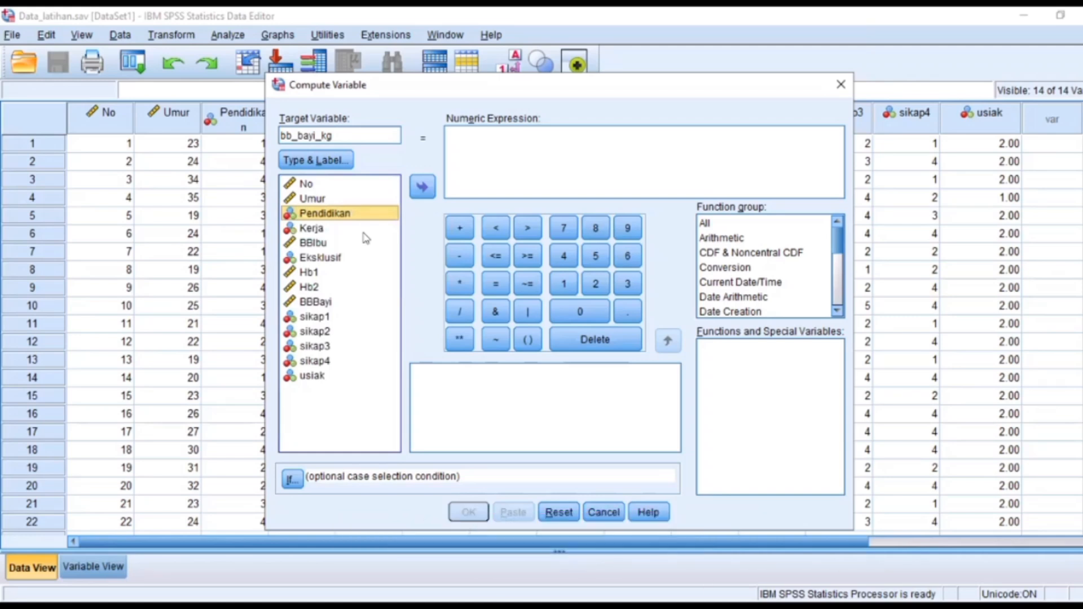
pyautogui.click(319, 302)
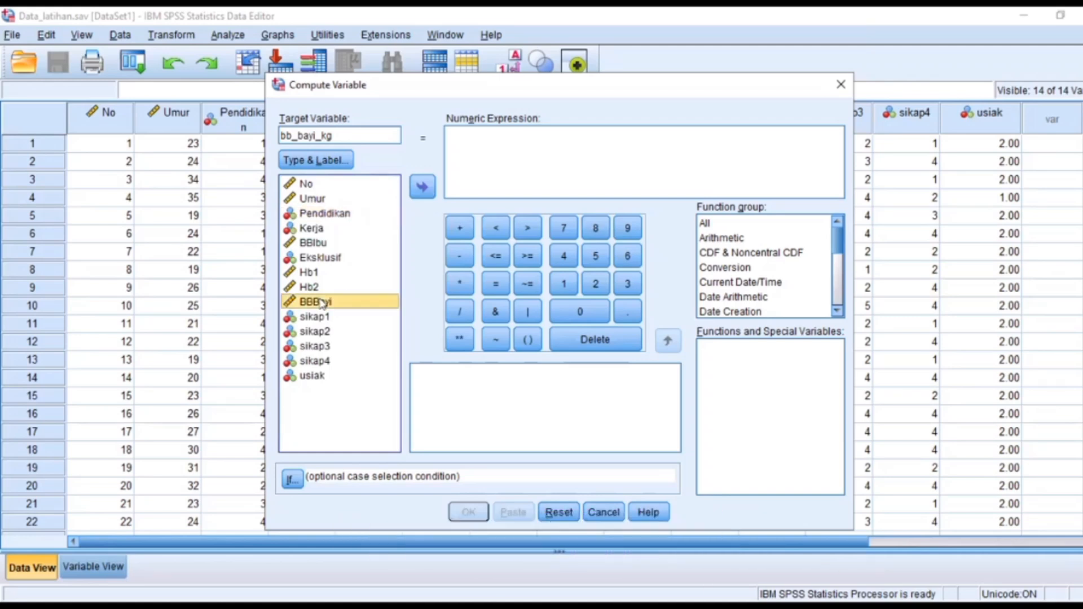
pyautogui.click(424, 188)
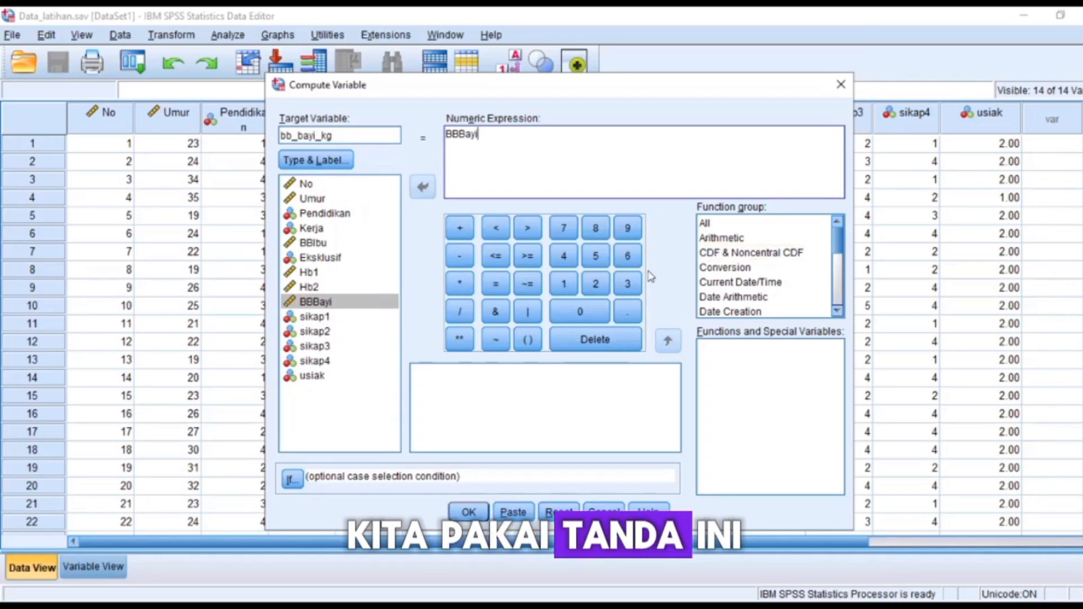
pyautogui.click(461, 312)
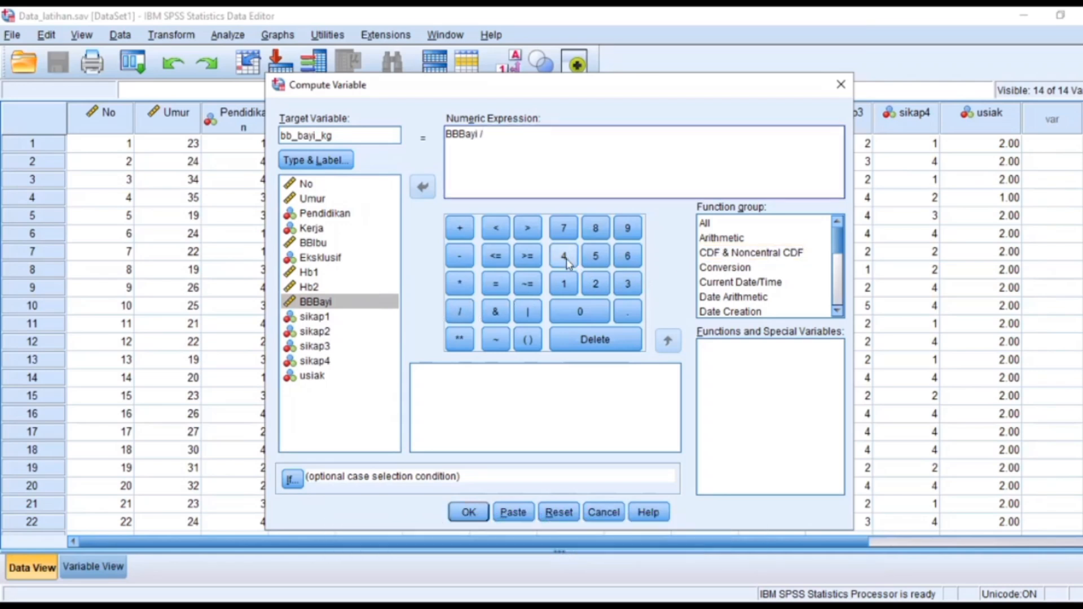
pyautogui.click(564, 283)
pyautogui.click(576, 310)
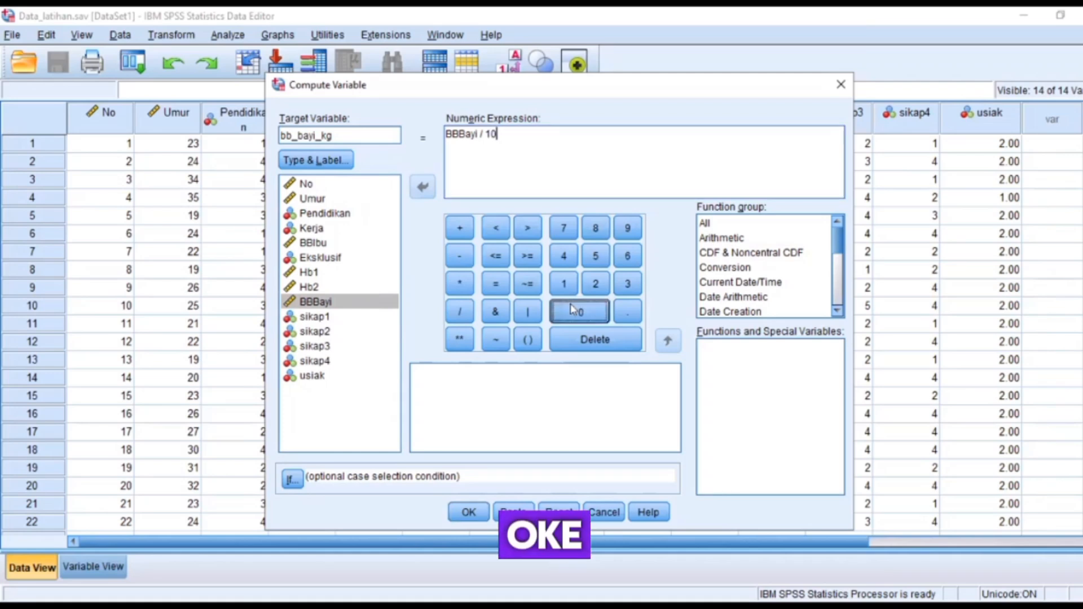
pyautogui.click(576, 310)
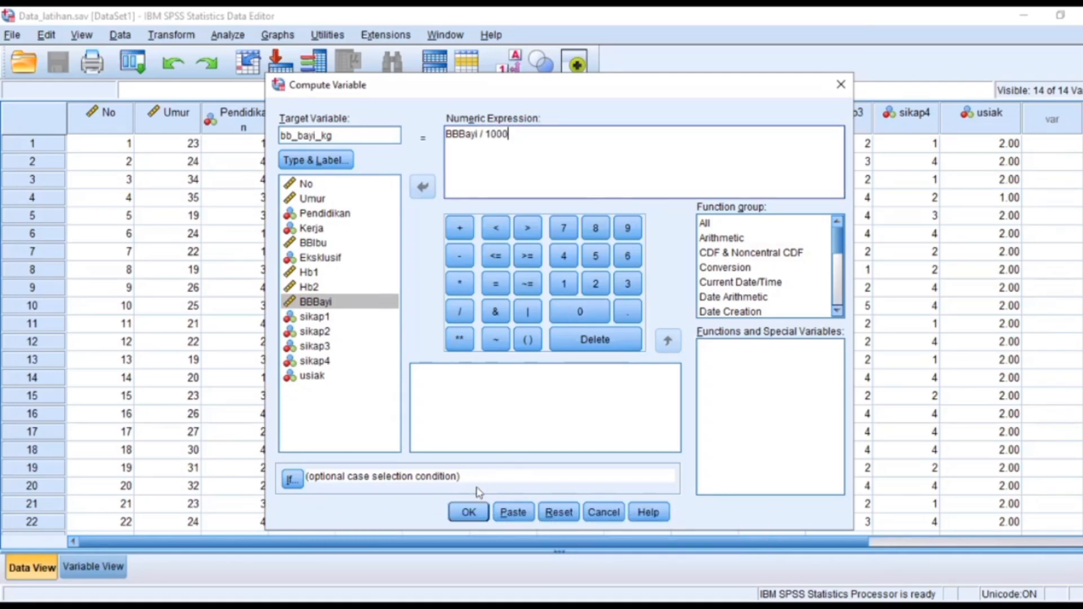
pyautogui.click(468, 514)
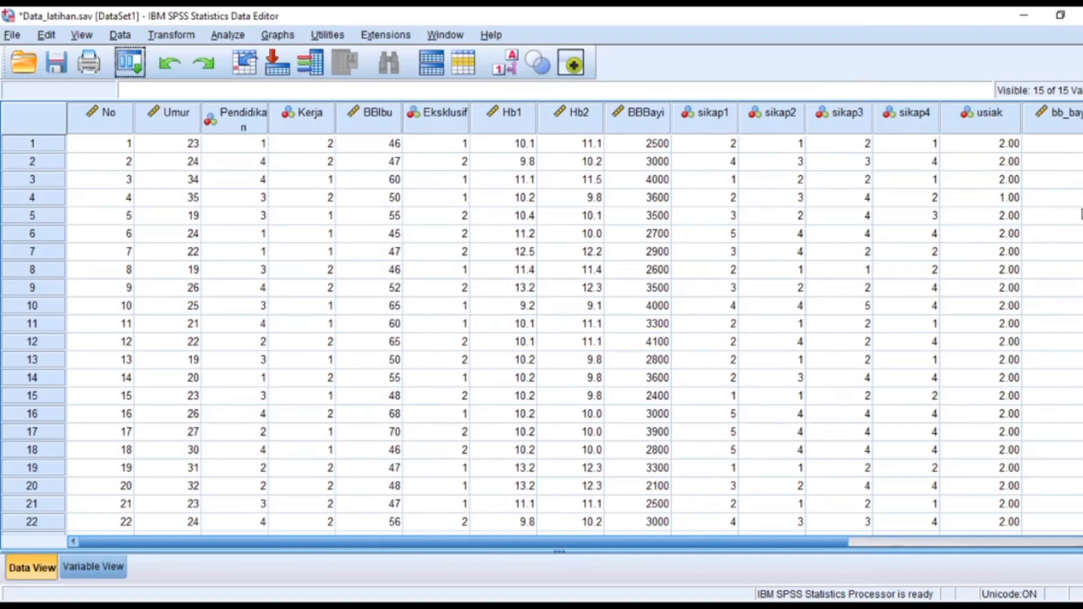
# Step: Give the variable bb_bayi_kg the label "berat badan bayi dalam kg" and return to the data values
pyautogui.moveTo(805, 538); pyautogui.dragTo(937, 533)
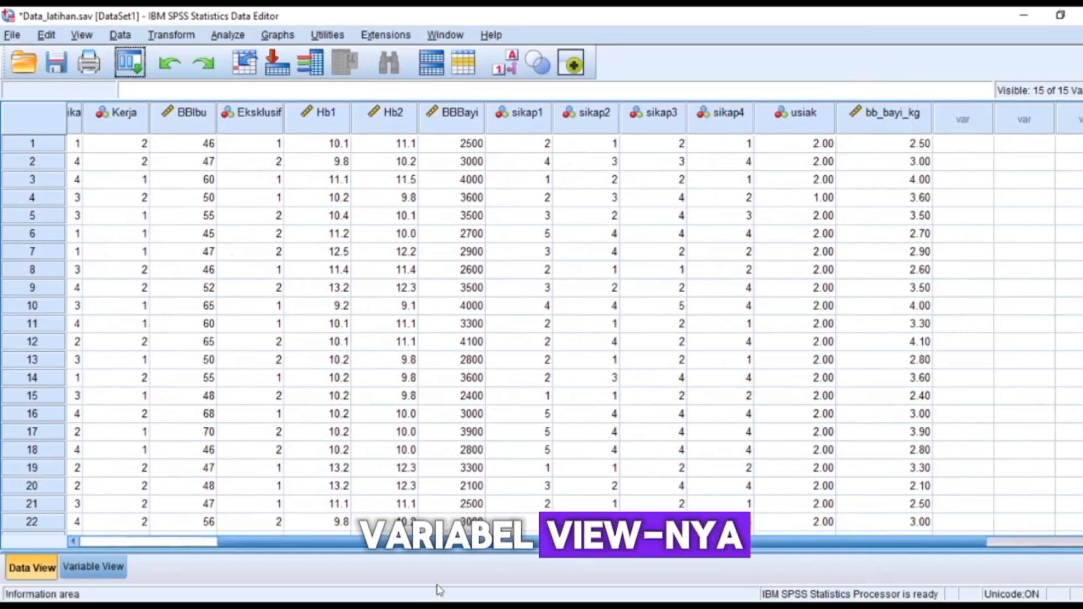
pyautogui.click(125, 569)
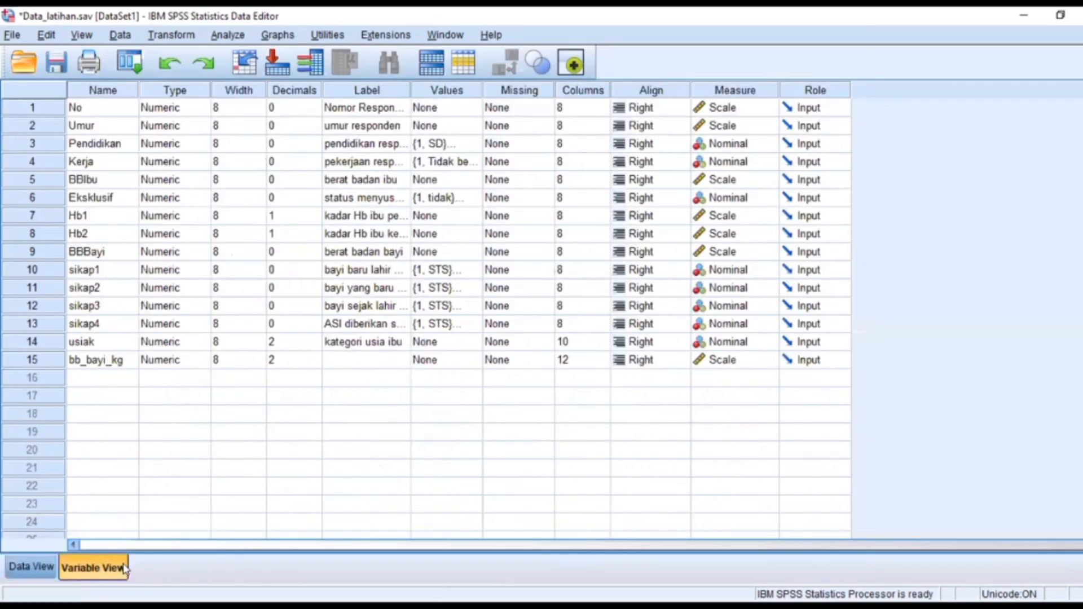
pyautogui.click(335, 359)
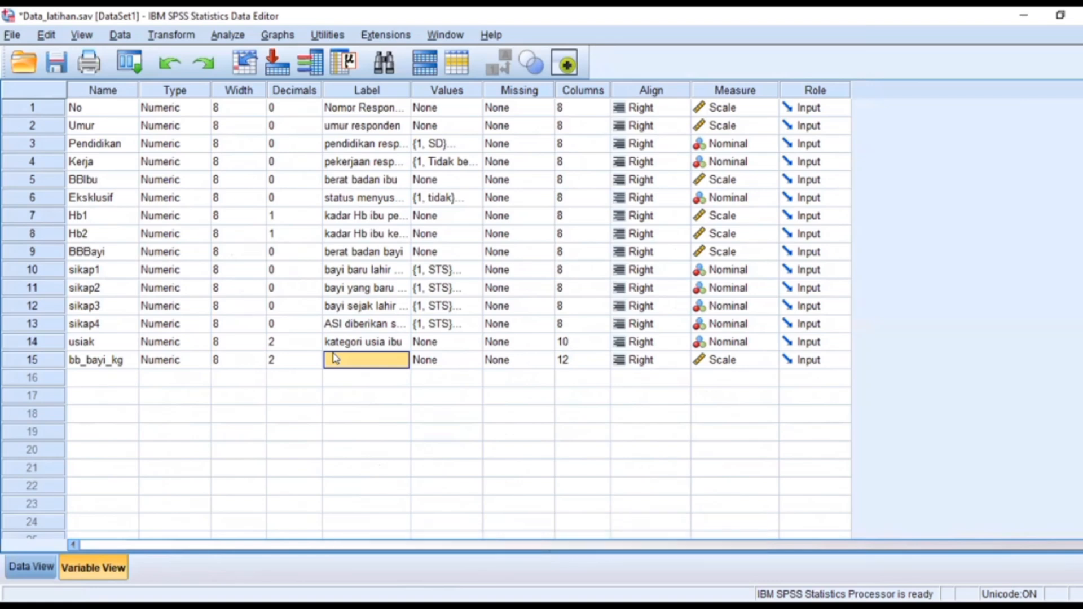
pyautogui.write('ber')
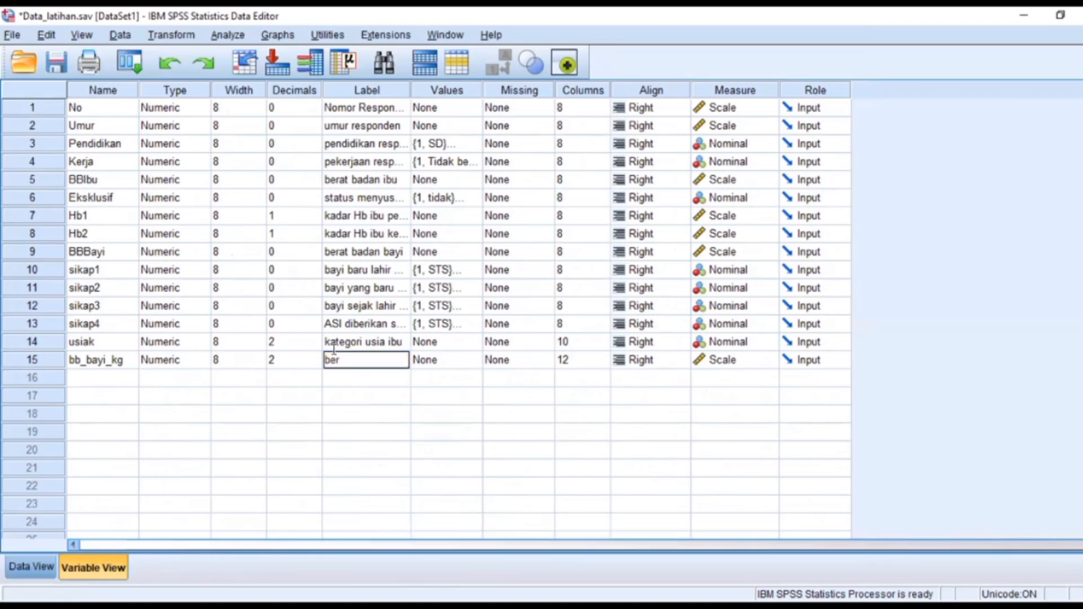
pyautogui.write('at badan')
pyautogui.write(' bayi')
pyautogui.write(' dalam k')
pyautogui.write('g')
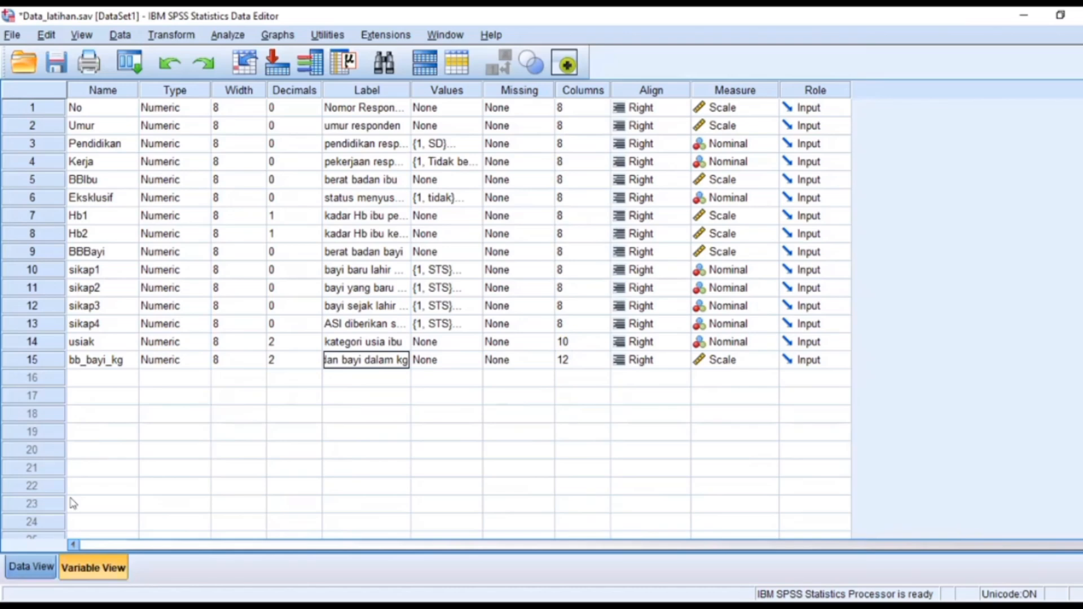
pyautogui.hotkey('ctrl', 't')
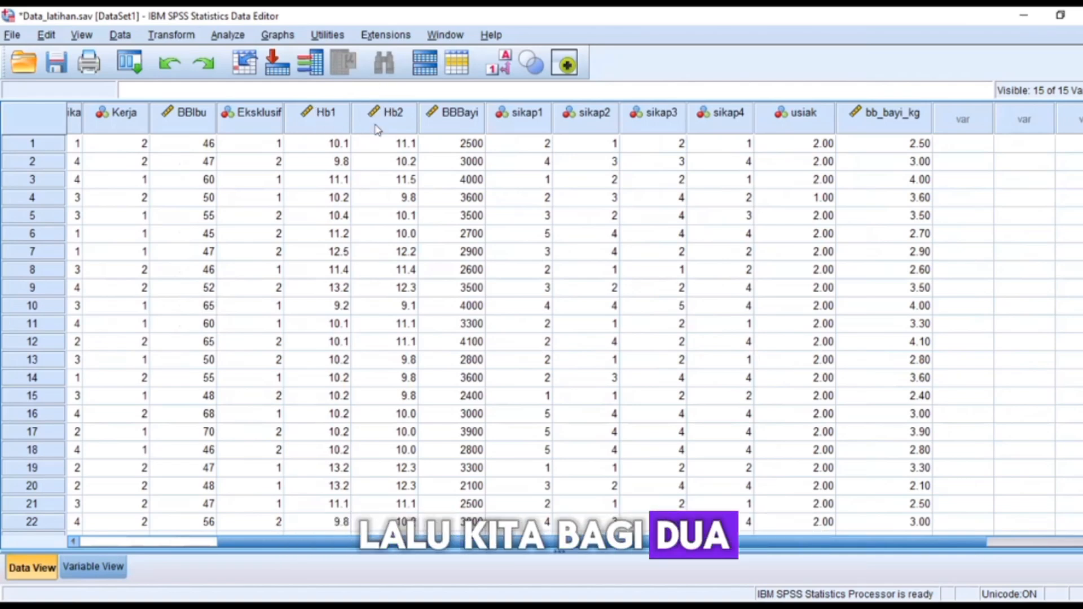
pyautogui.click(161, 34)
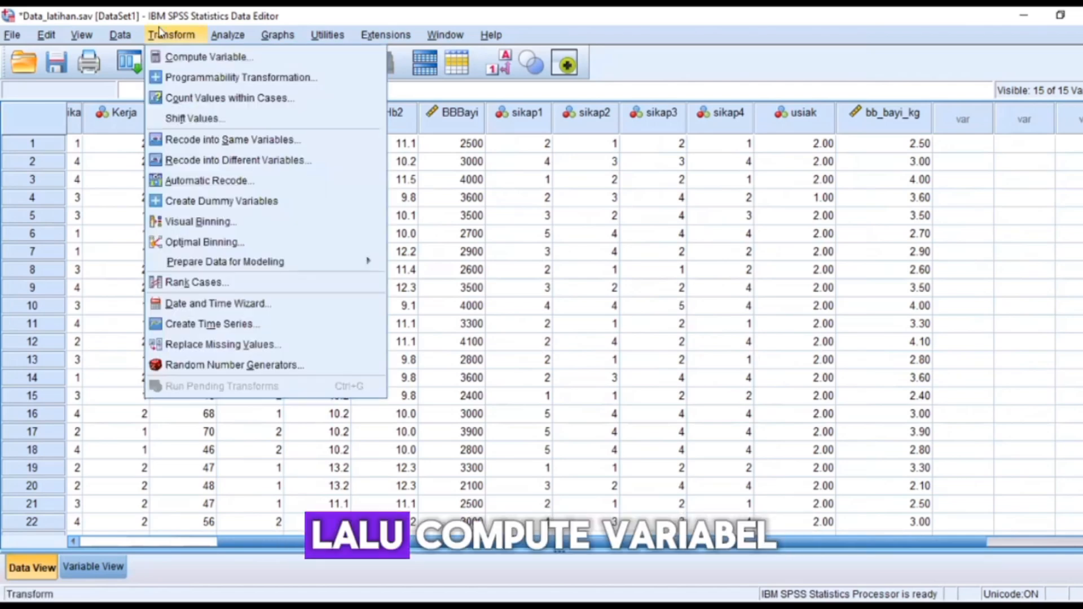
pyautogui.click(192, 58)
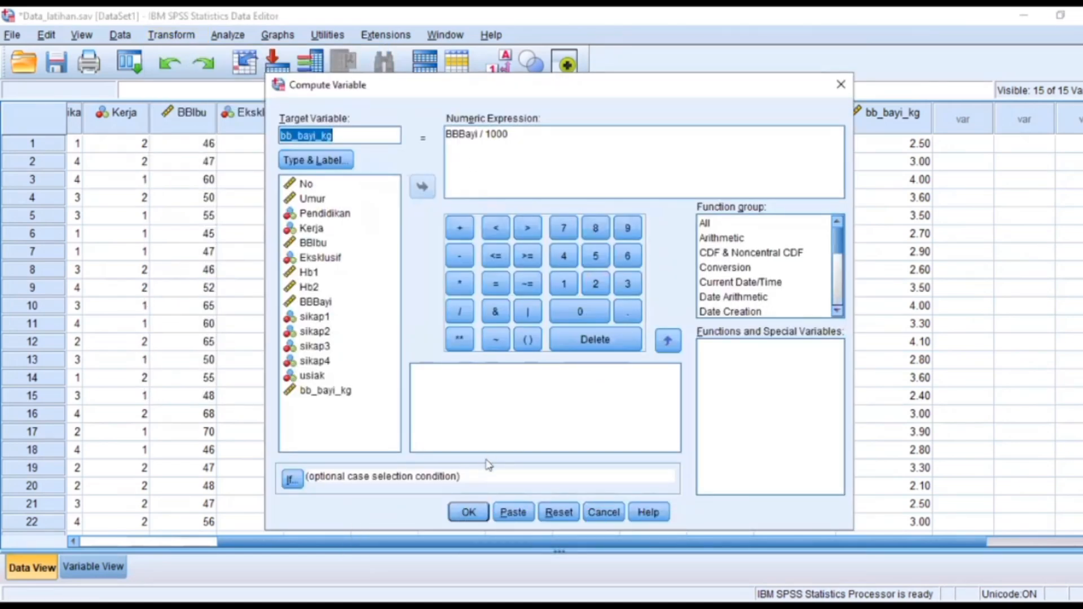
pyautogui.click(515, 513)
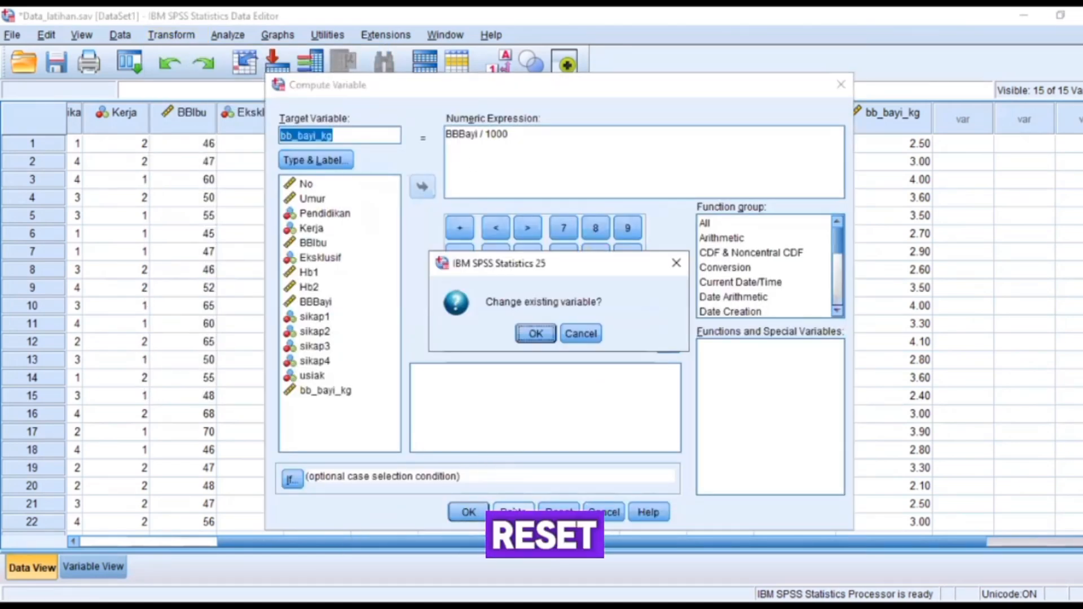
pyautogui.click(534, 334)
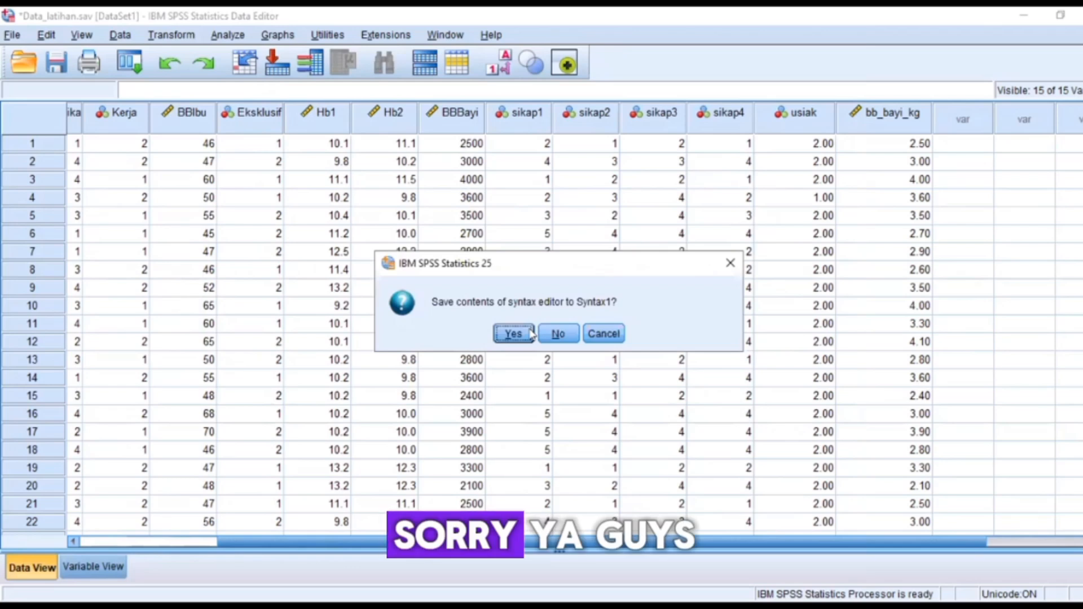
pyautogui.press('Tab')
pyautogui.press('Return')
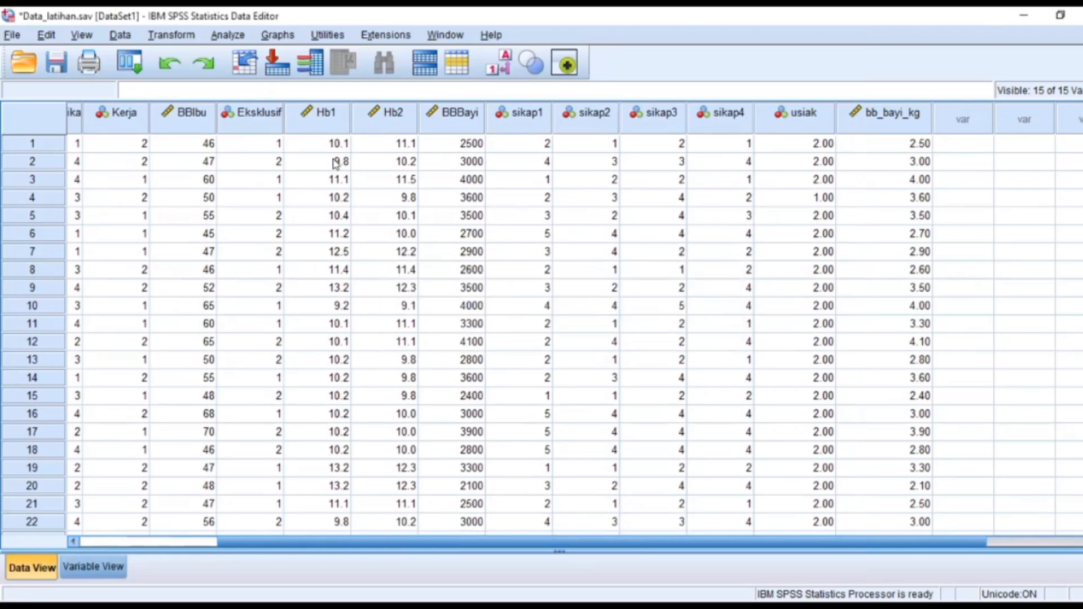
# Step: Start a new Compute Variable transformation, clear the previous settings, and list the variables by name
pyautogui.click(187, 37)
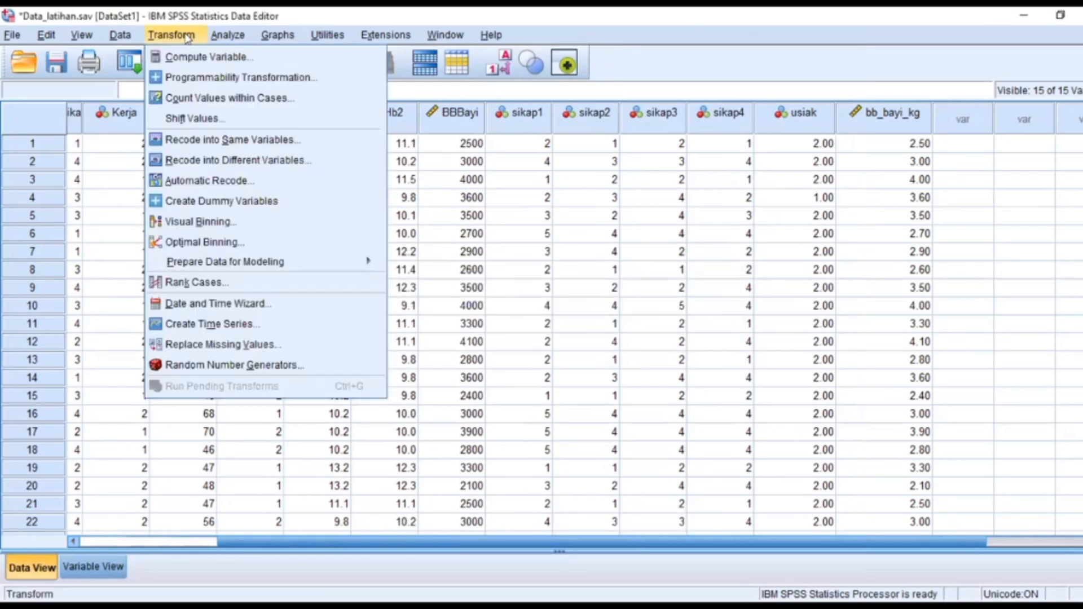
pyautogui.click(209, 58)
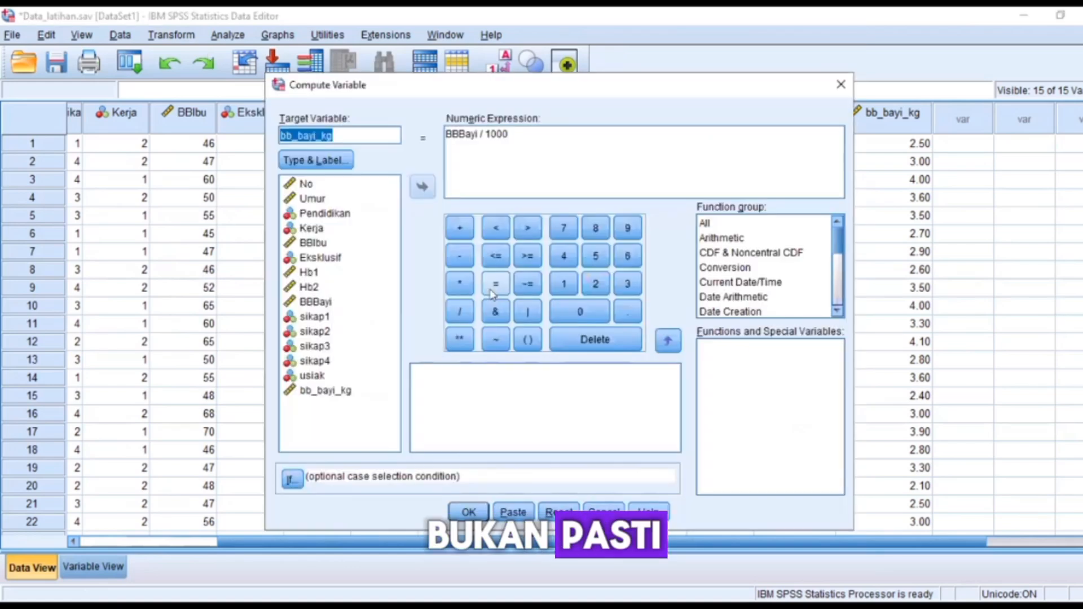
pyautogui.click(556, 511)
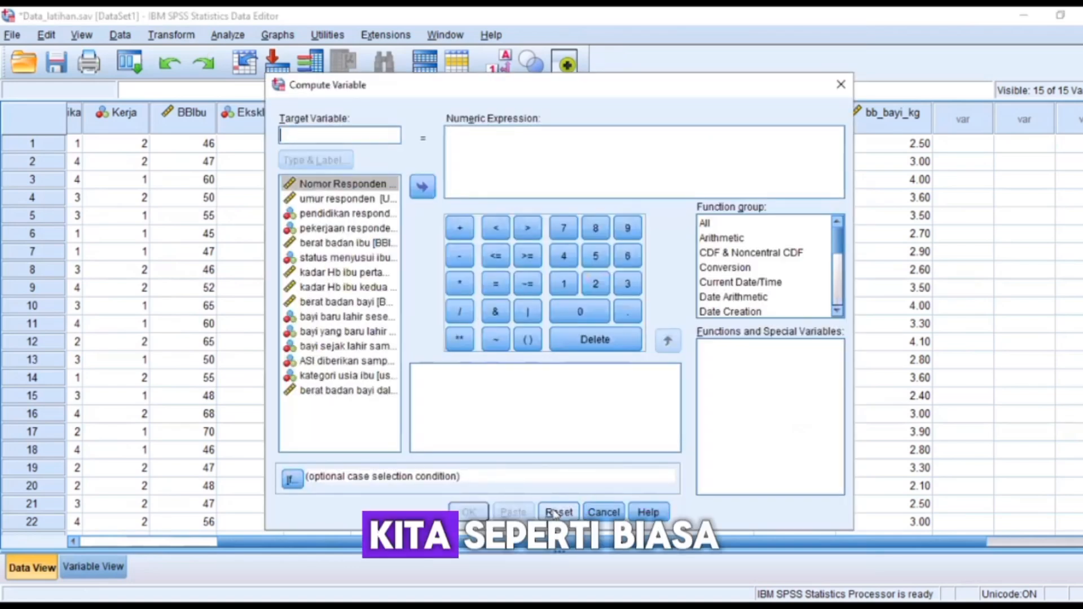
pyautogui.click(375, 213)
pyautogui.rightClick(373, 210)
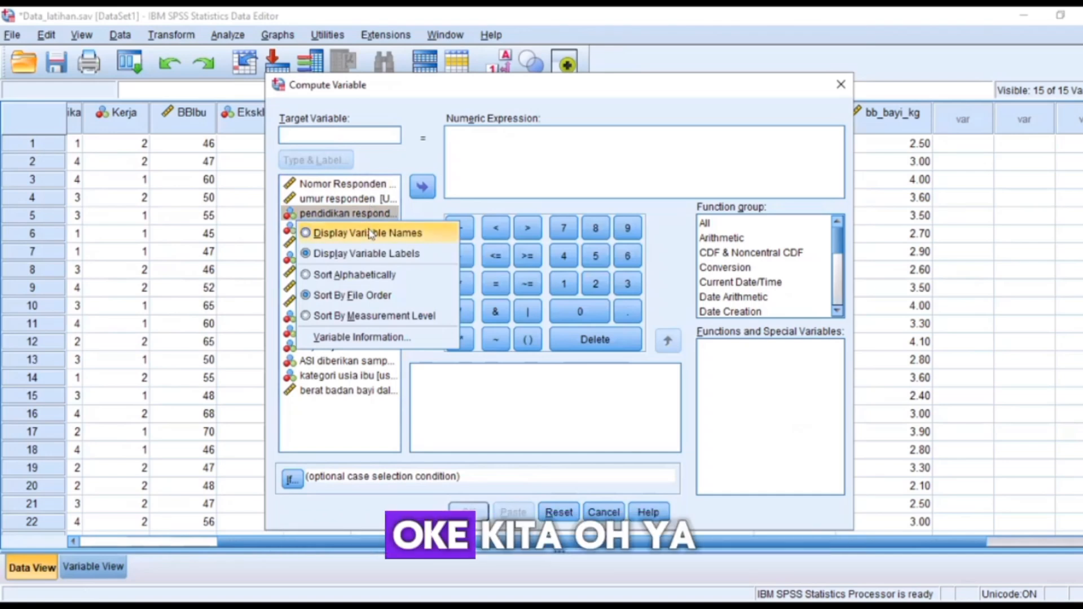
pyautogui.click(370, 233)
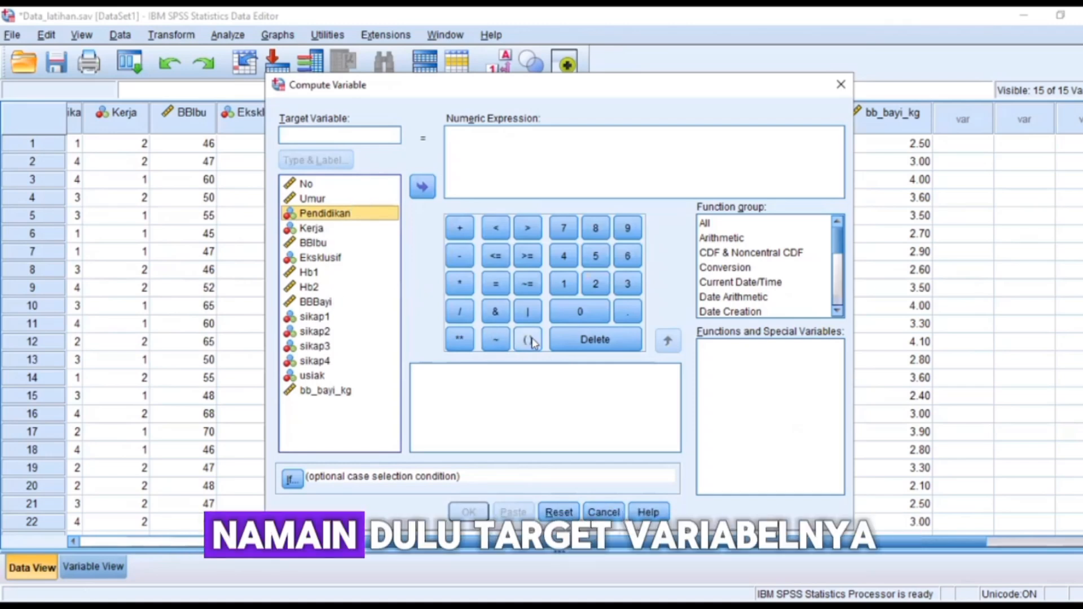
# Step: Name the target variable of the computation hb_rata
pyautogui.click(351, 135)
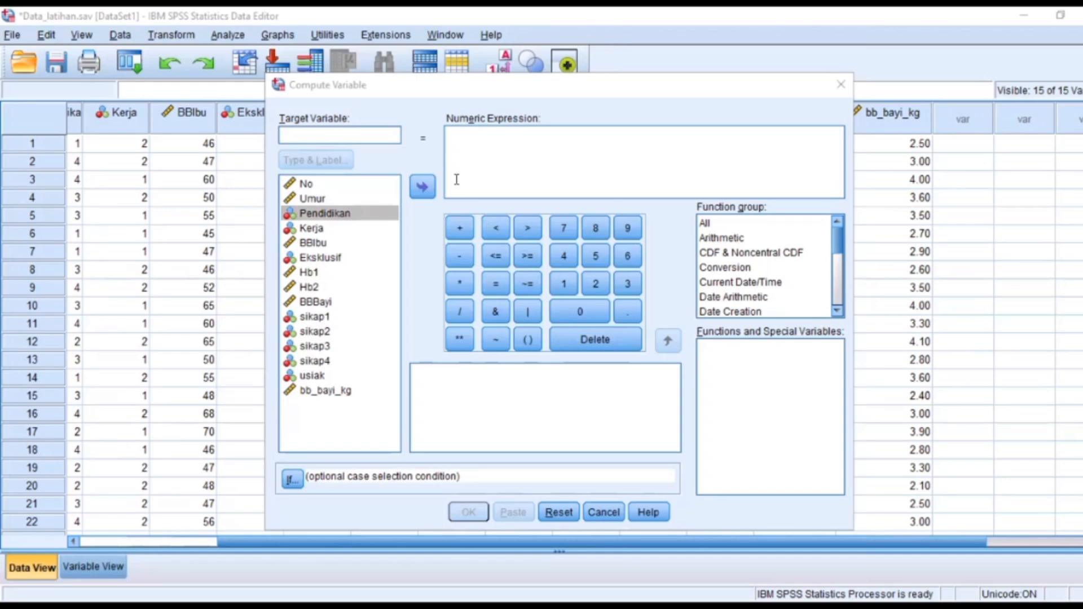
pyautogui.click(337, 136)
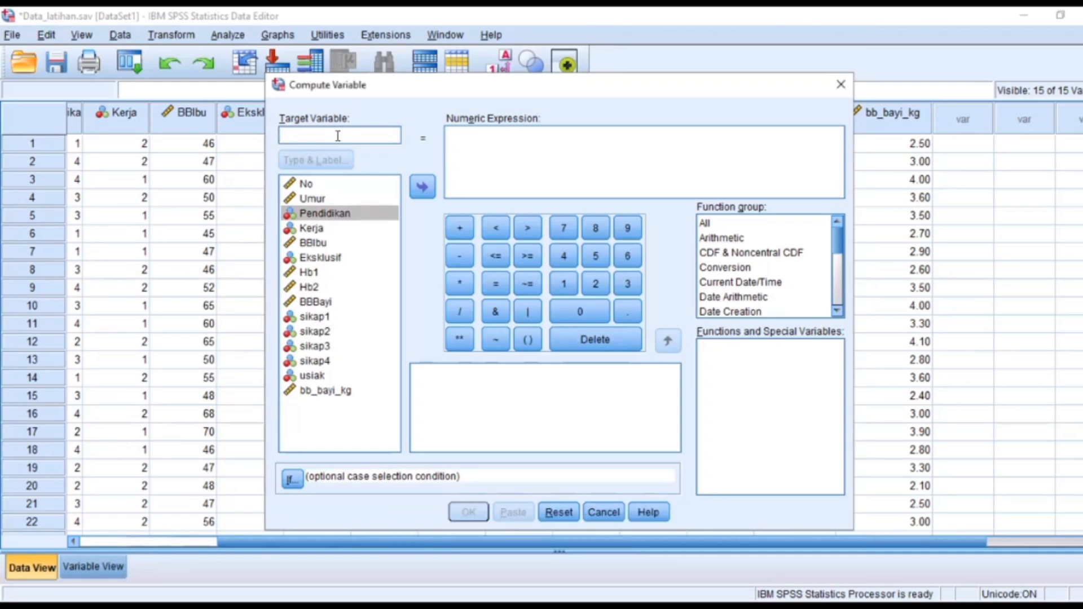
pyautogui.write('hb')
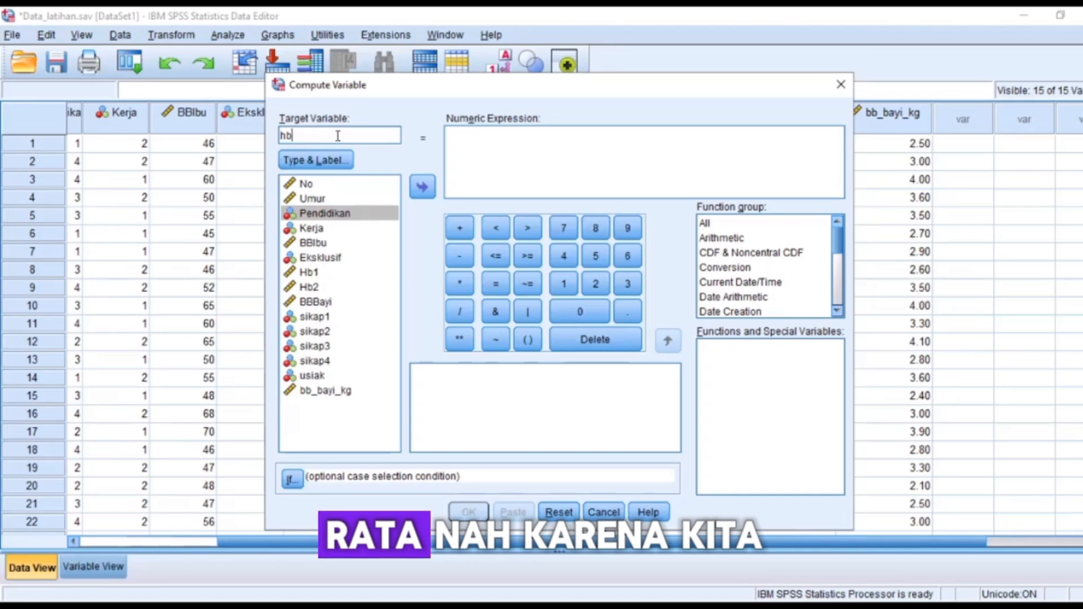
pyautogui.write('_rata')
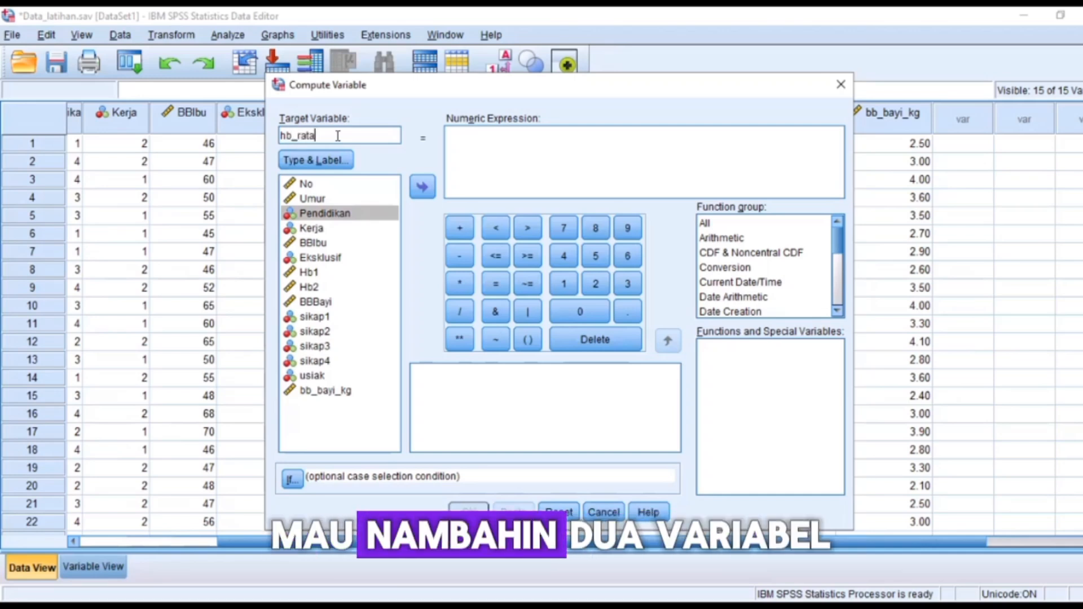
# Step: Set the numeric expression to (Hb1 + Hb2) / 2, run the computation, and check the values in the hb_rata column
pyautogui.click(532, 337)
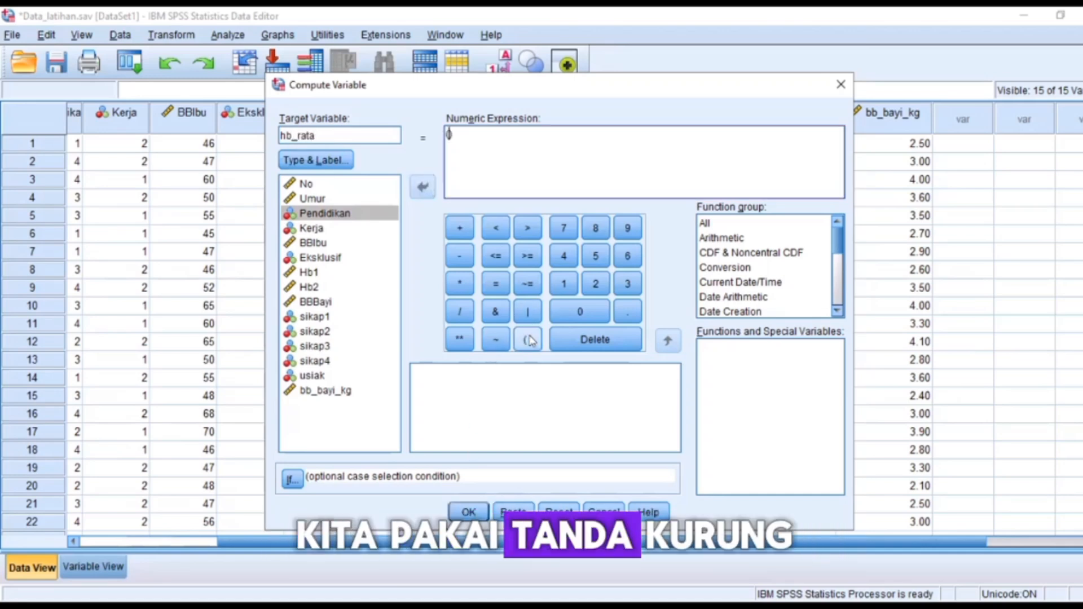
pyautogui.click(342, 273)
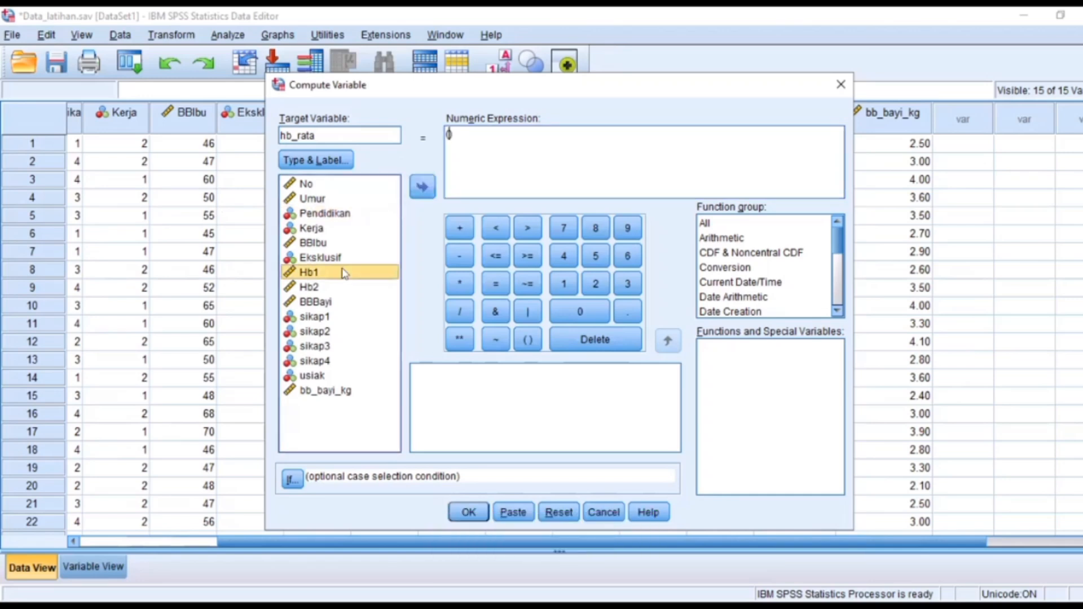
pyautogui.click(416, 188)
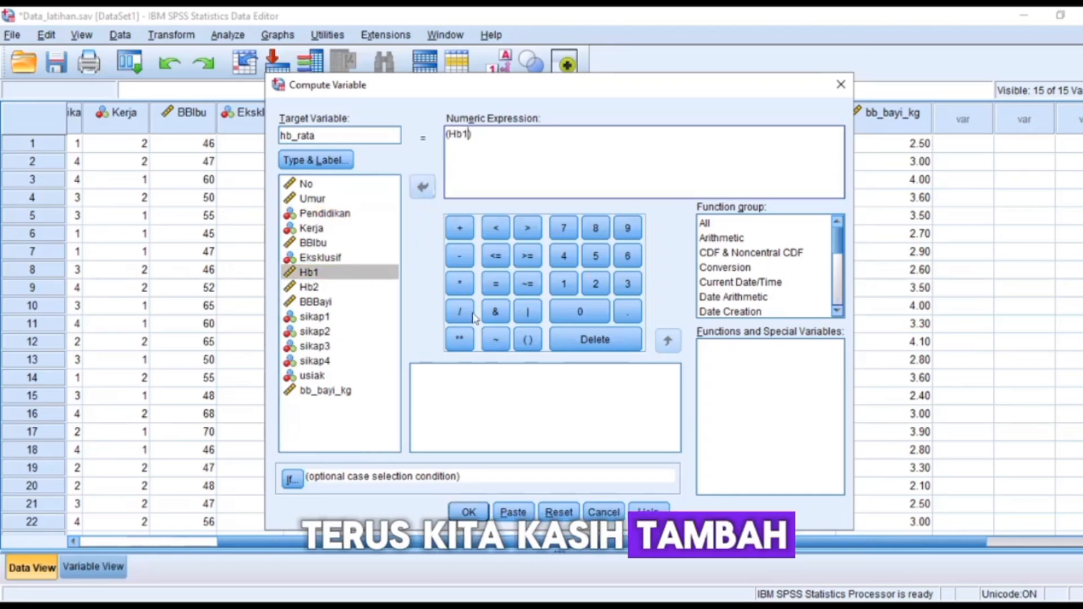
pyautogui.click(461, 230)
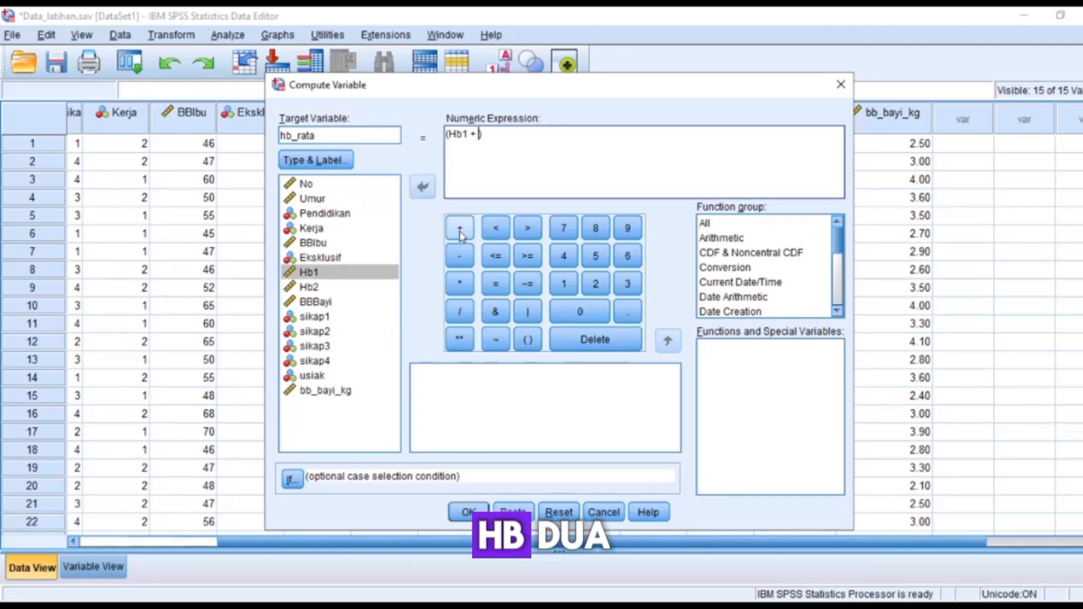
pyautogui.click(317, 288)
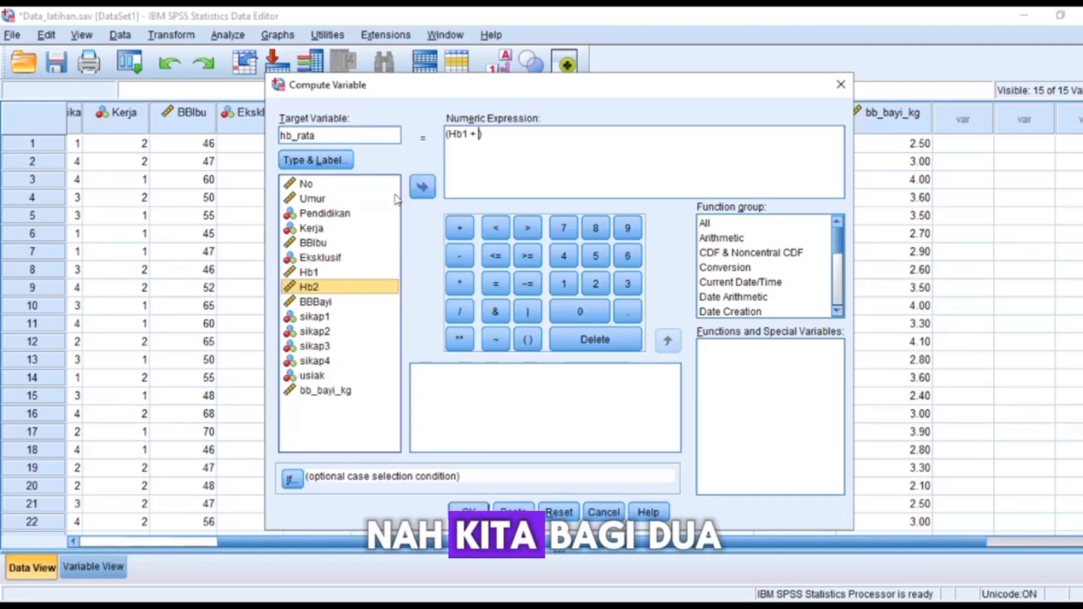
pyautogui.click(422, 191)
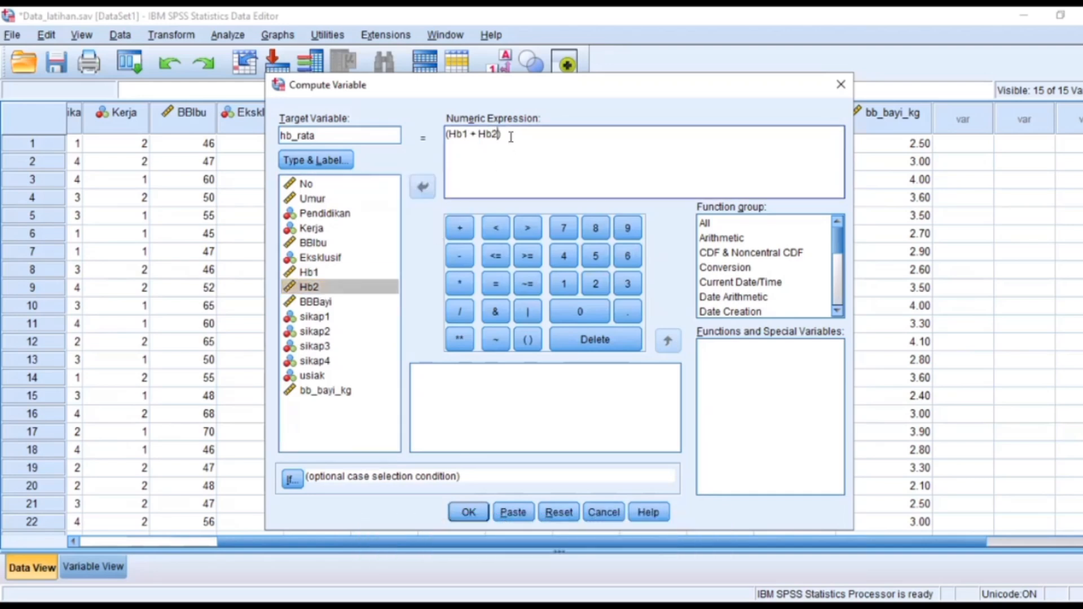
pyautogui.click(460, 311)
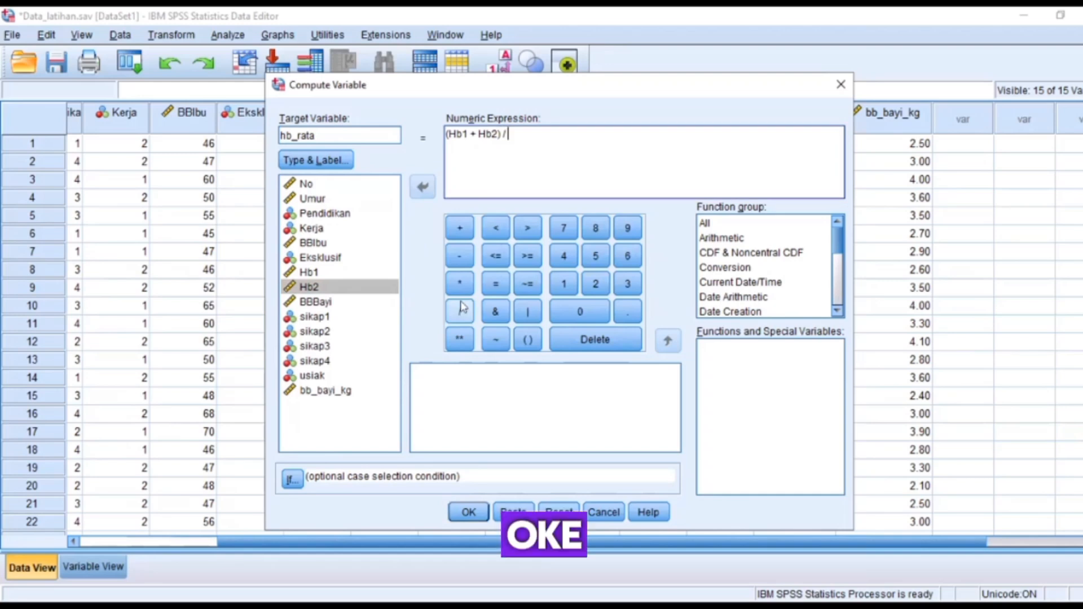
pyautogui.click(596, 283)
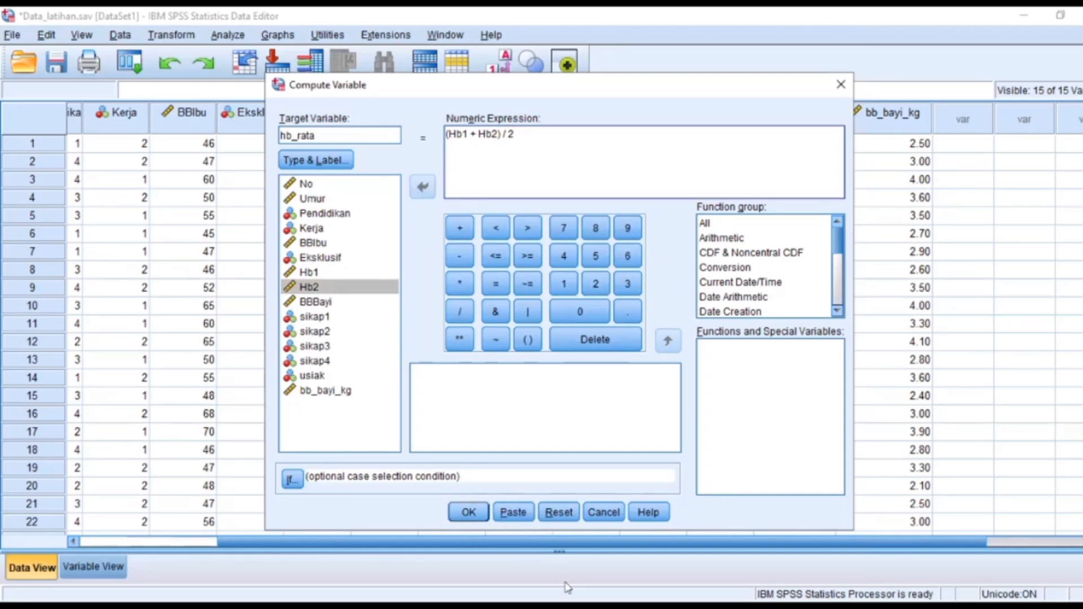
pyautogui.click(466, 514)
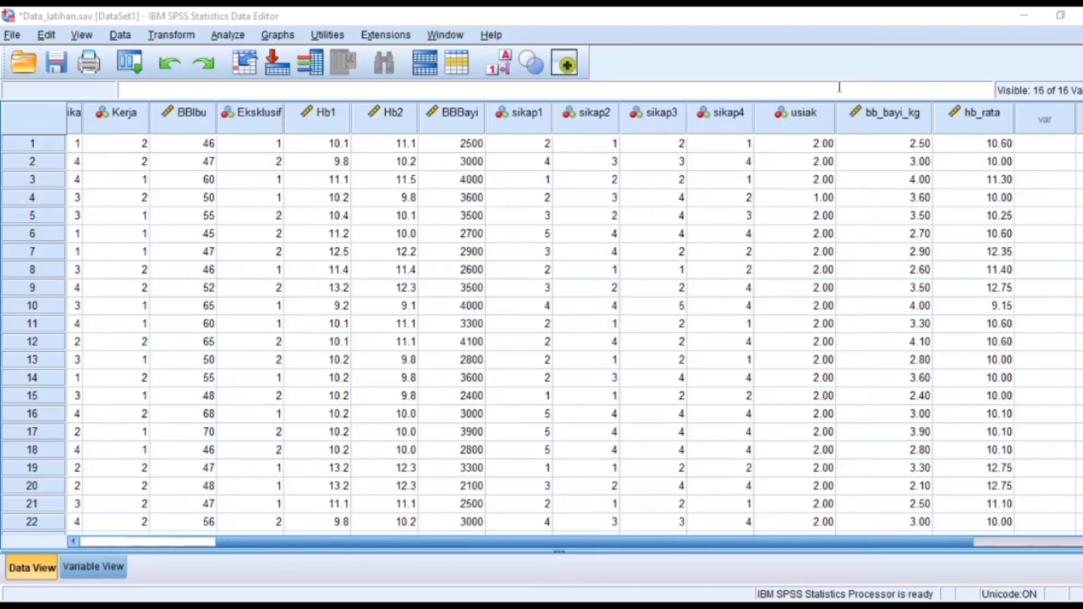
pyautogui.moveTo(973, 144); pyautogui.dragTo(975, 290)
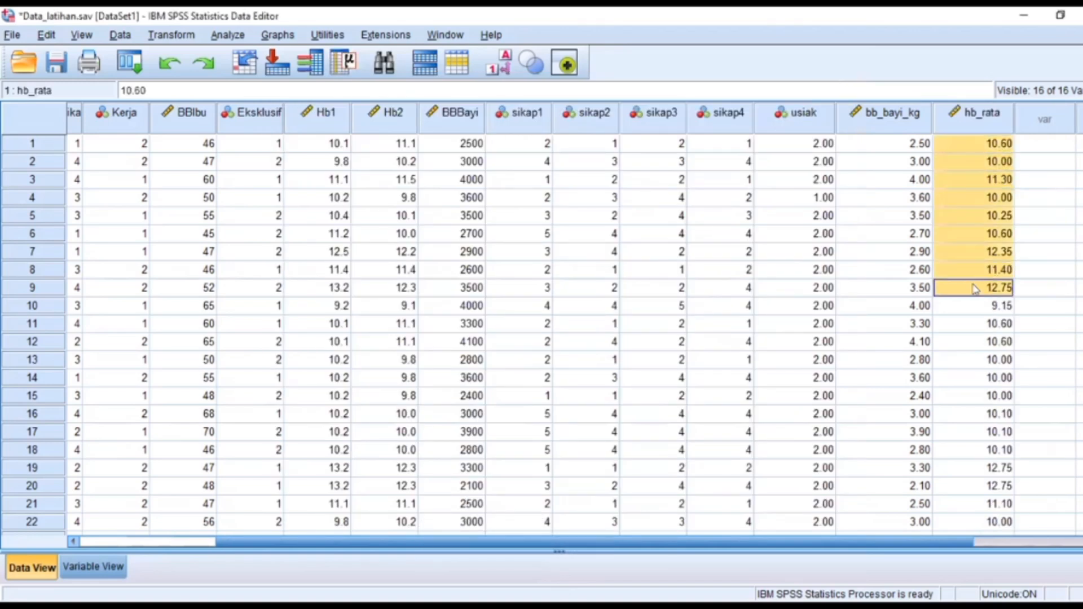
pyautogui.click(975, 289)
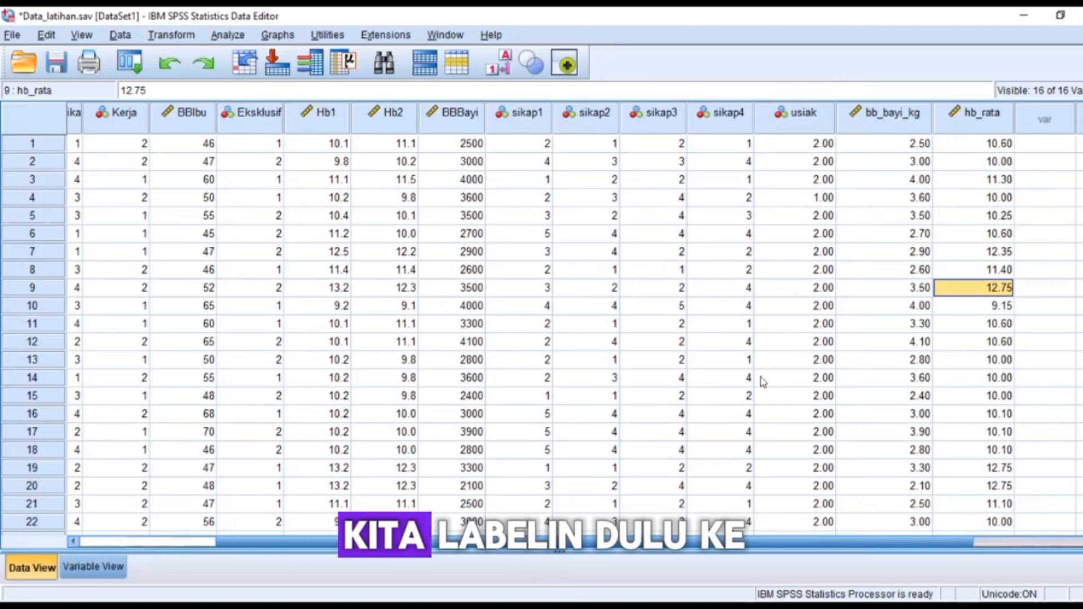
# Step: Give the variable hb_rata the label "kadar Hb rata-rata" in the variable definitions
pyautogui.click(113, 565)
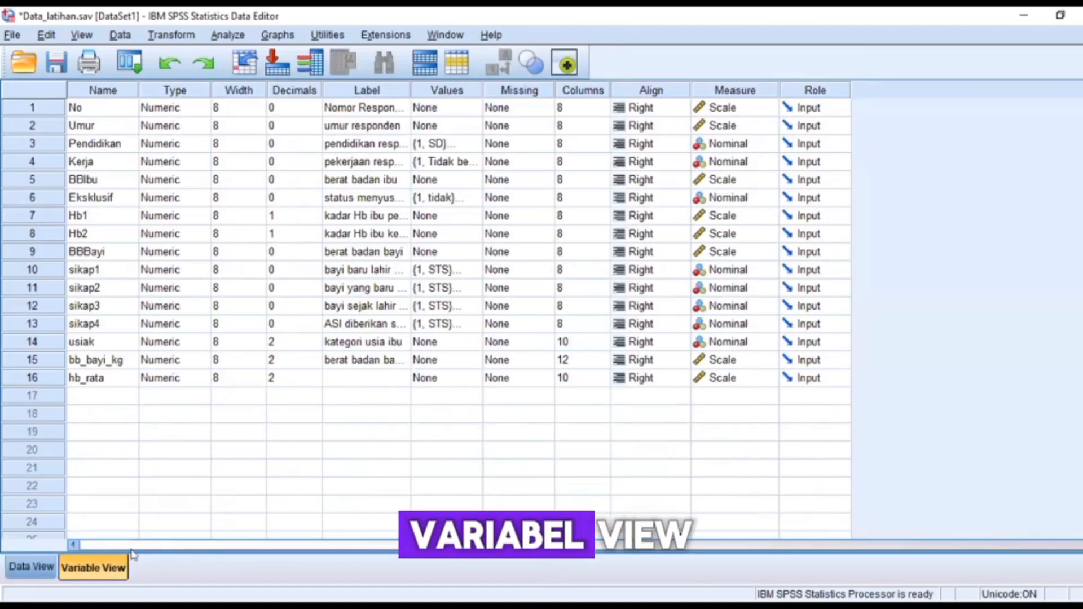
pyautogui.click(337, 383)
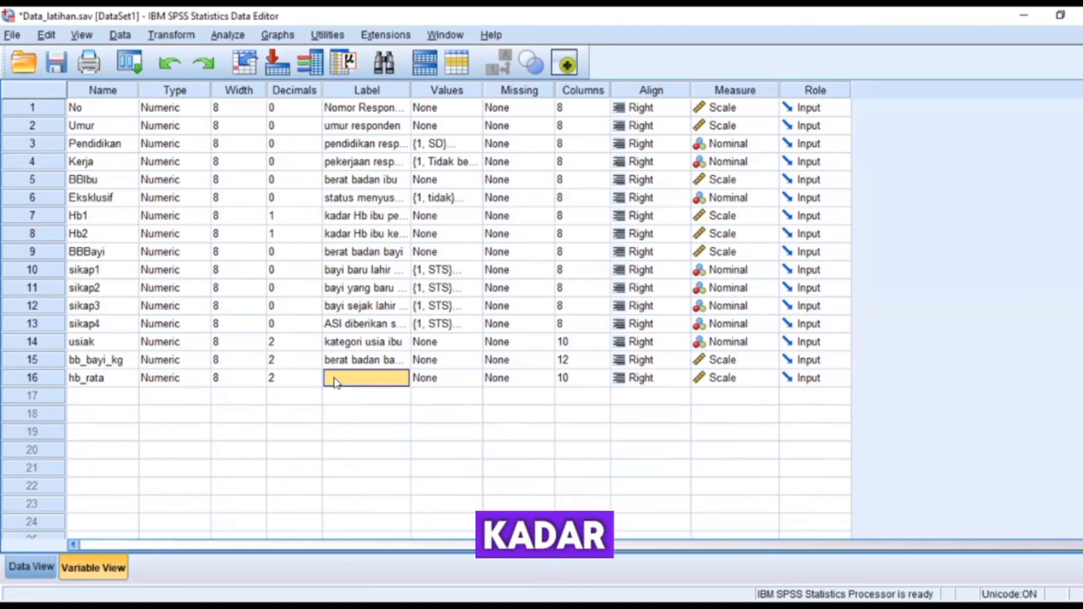
pyautogui.write('kadar')
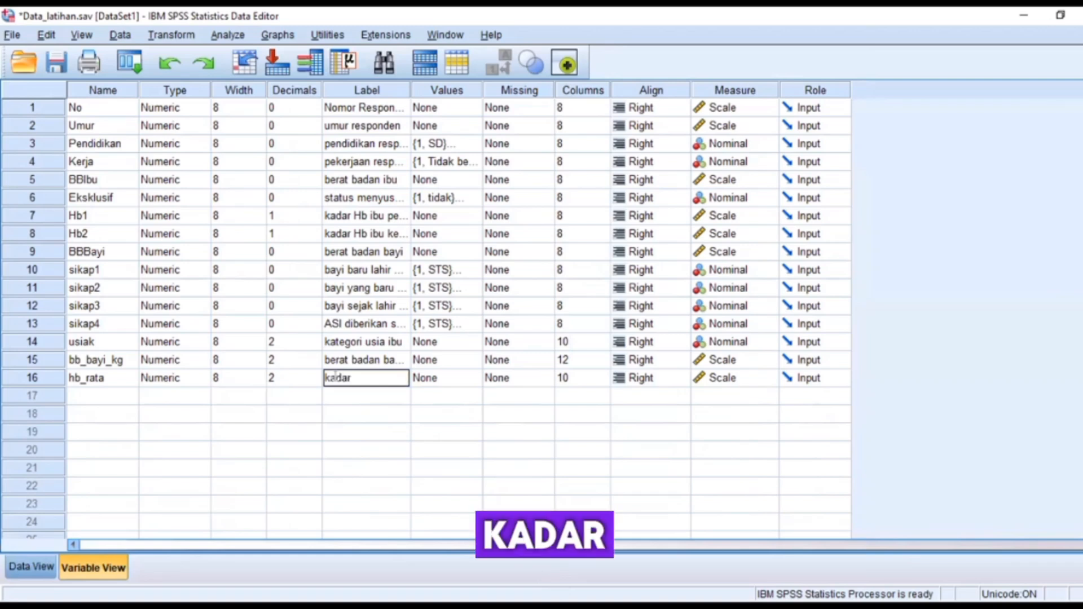
pyautogui.click(335, 377)
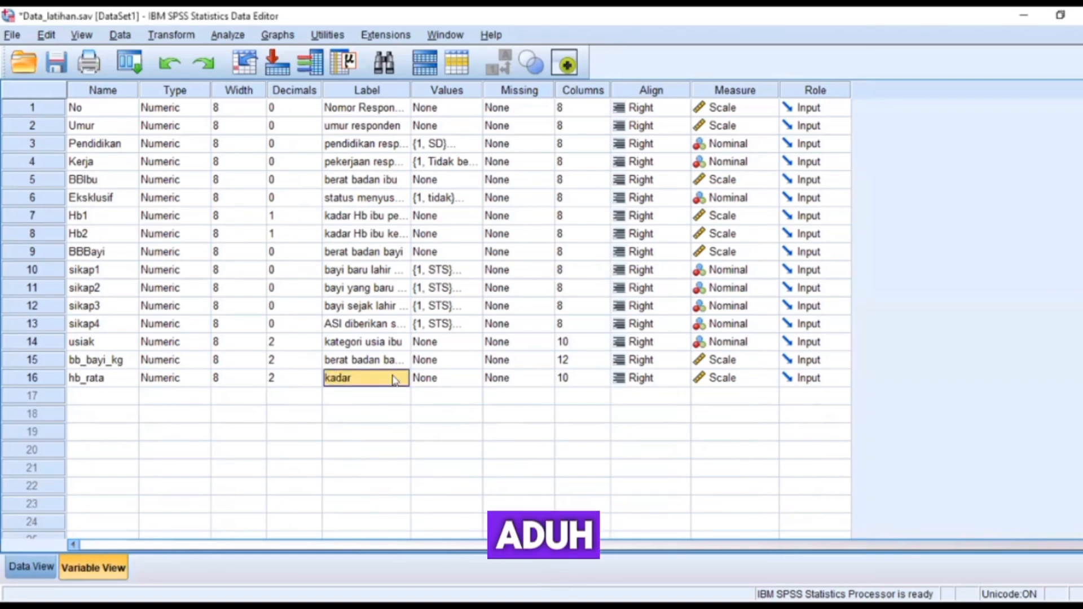
pyautogui.click(375, 377)
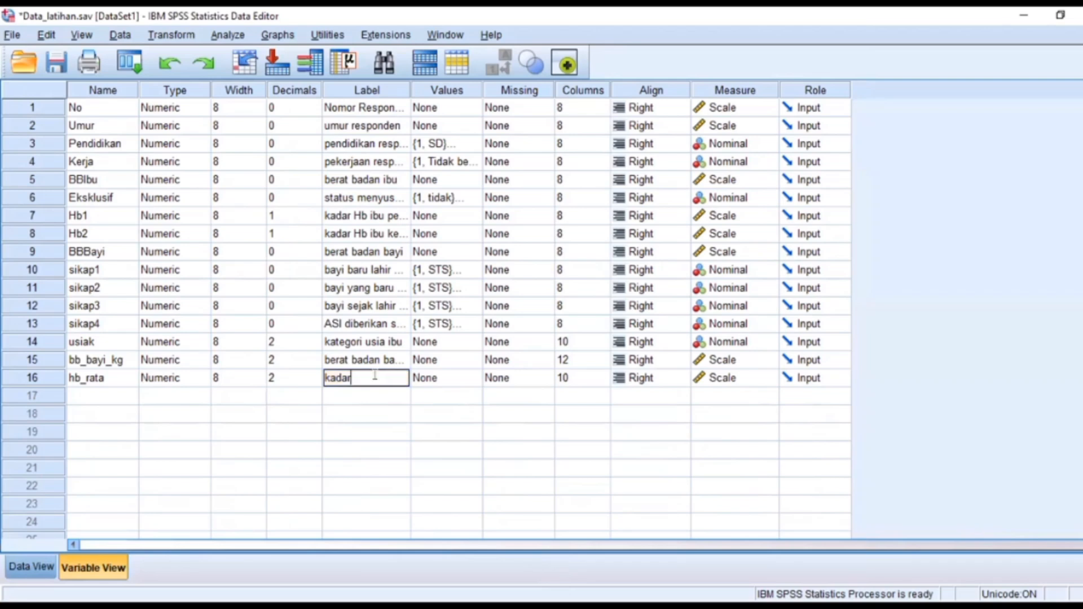
pyautogui.write('rHb rata')
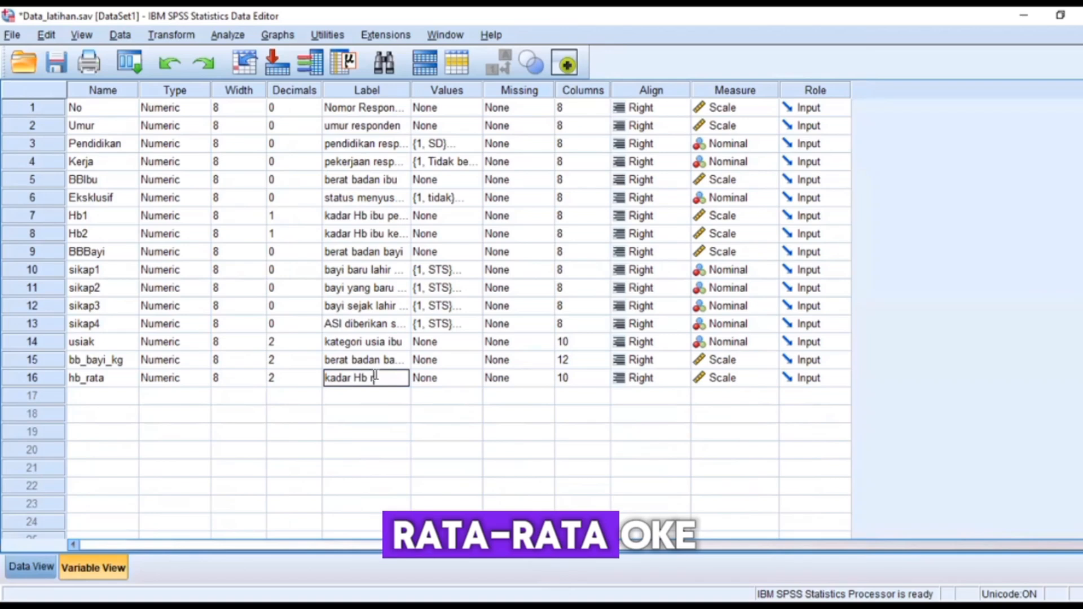
pyautogui.write('-rata')
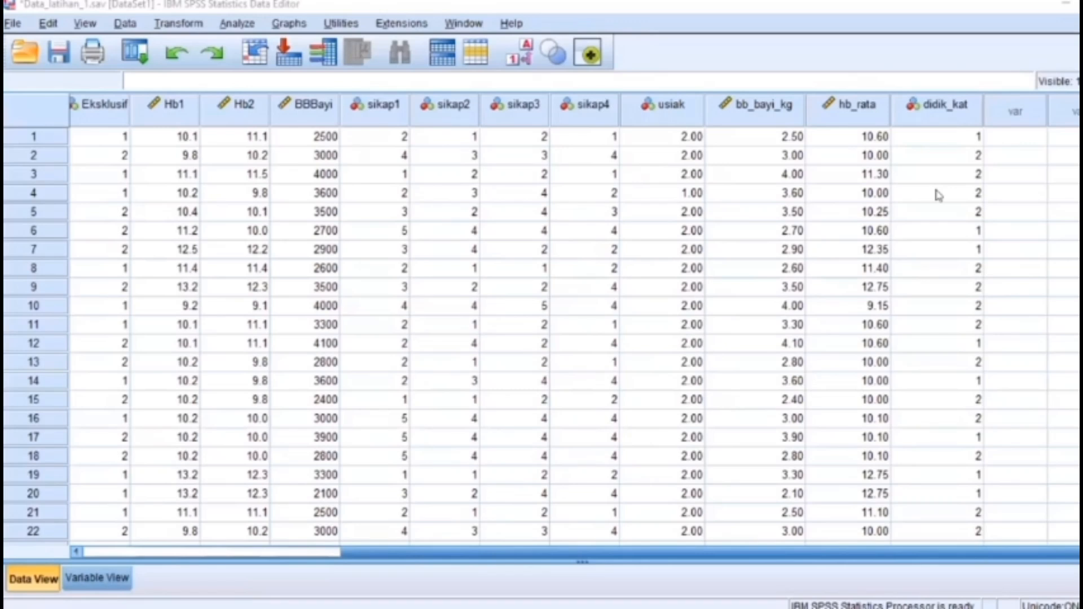
# Step: Start a new Compute Variable transformation with the target variable sikap_total and list the source variables by name
pyautogui.click(188, 25)
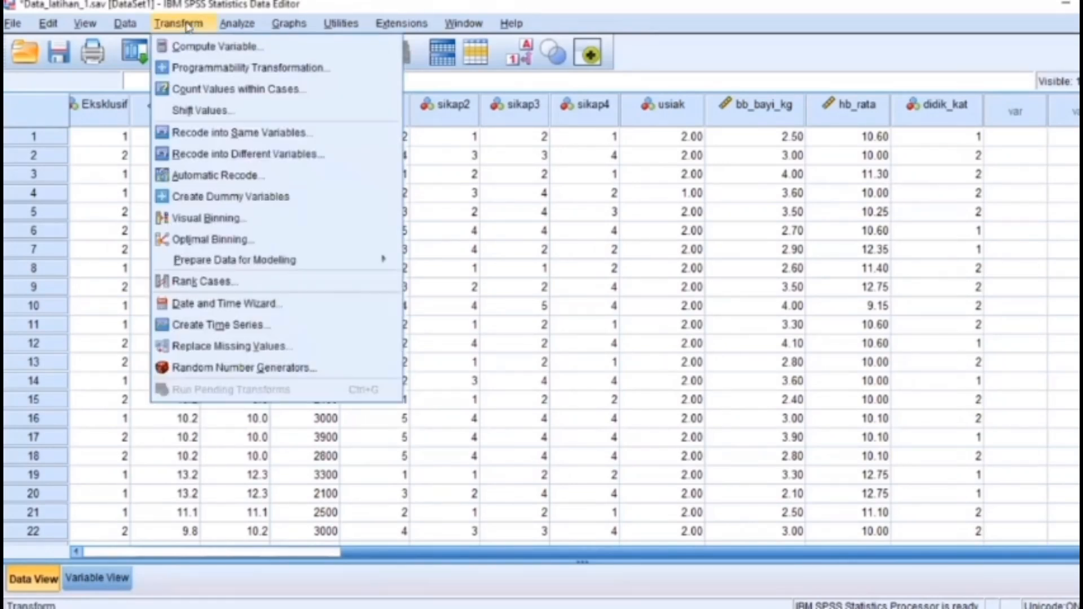
pyautogui.click(207, 45)
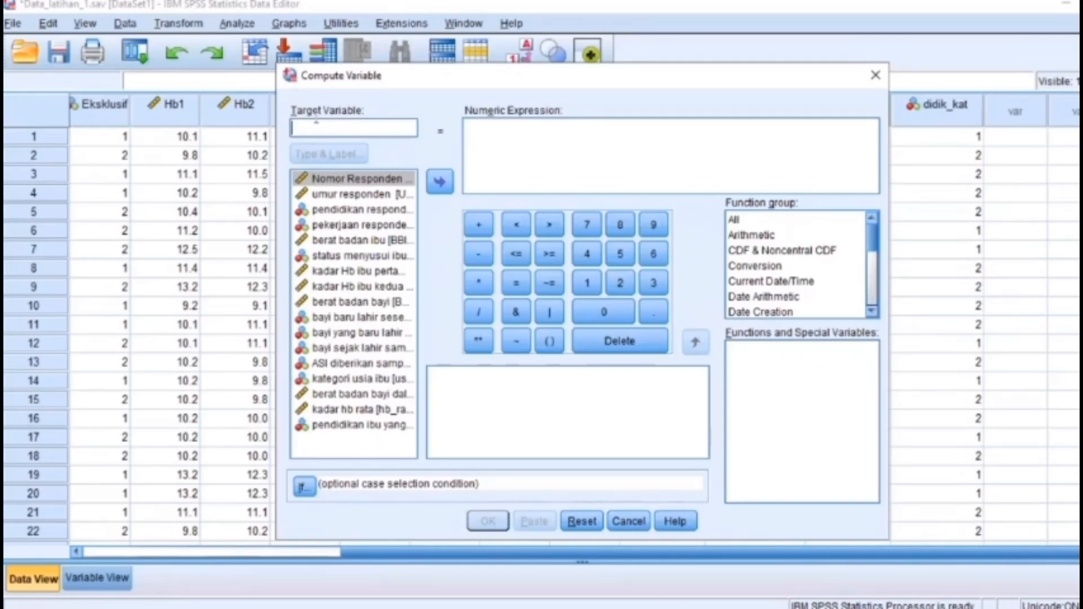
pyautogui.write('sikap')
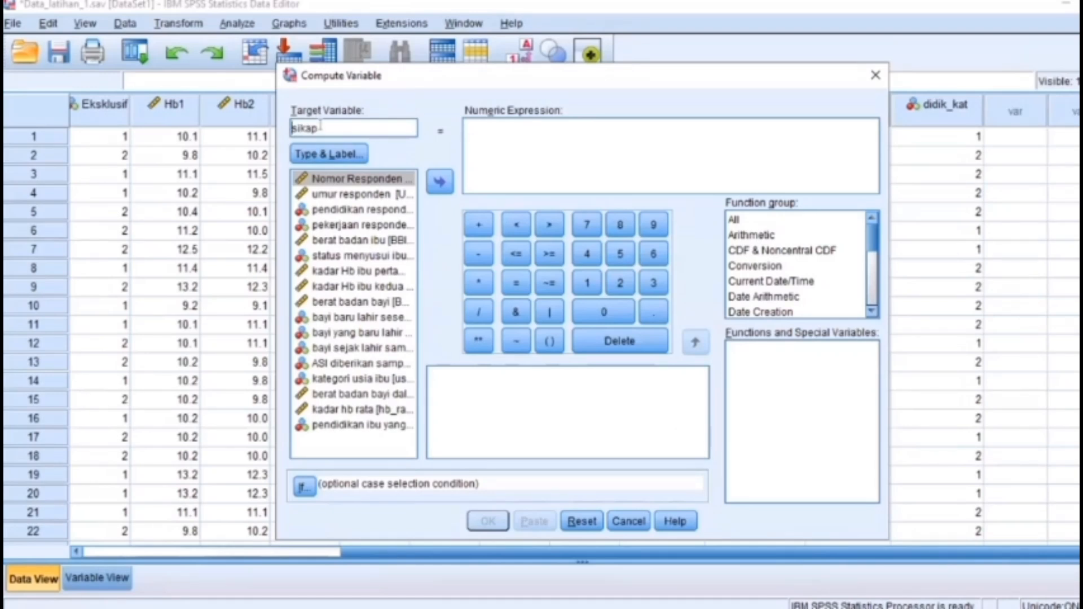
pyautogui.press('Delete')
pyautogui.write('_total')
pyautogui.click(389, 182)
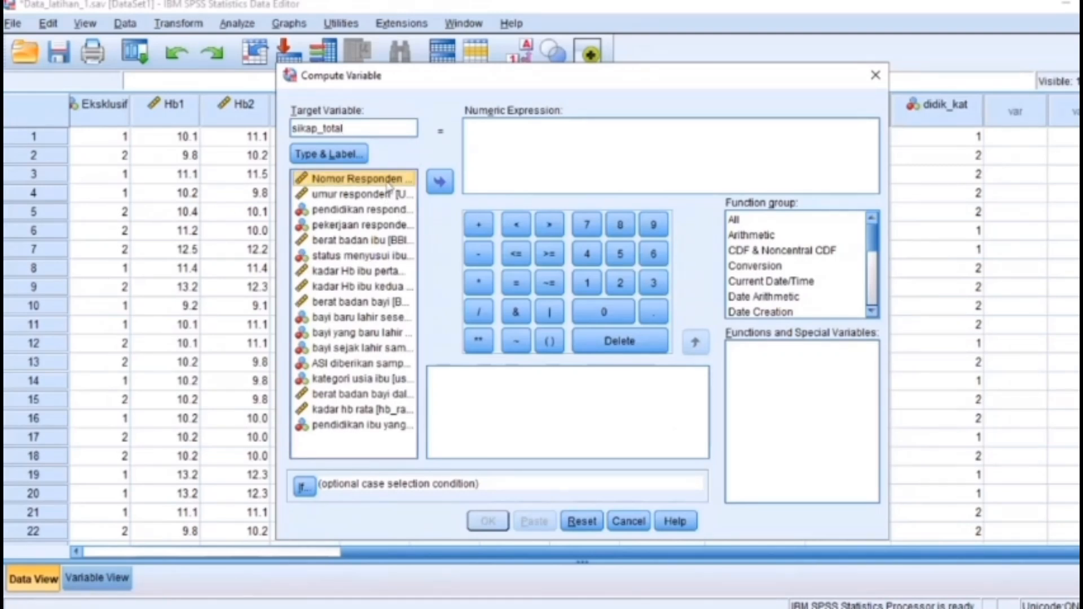
pyautogui.rightClick(389, 182)
pyautogui.click(389, 199)
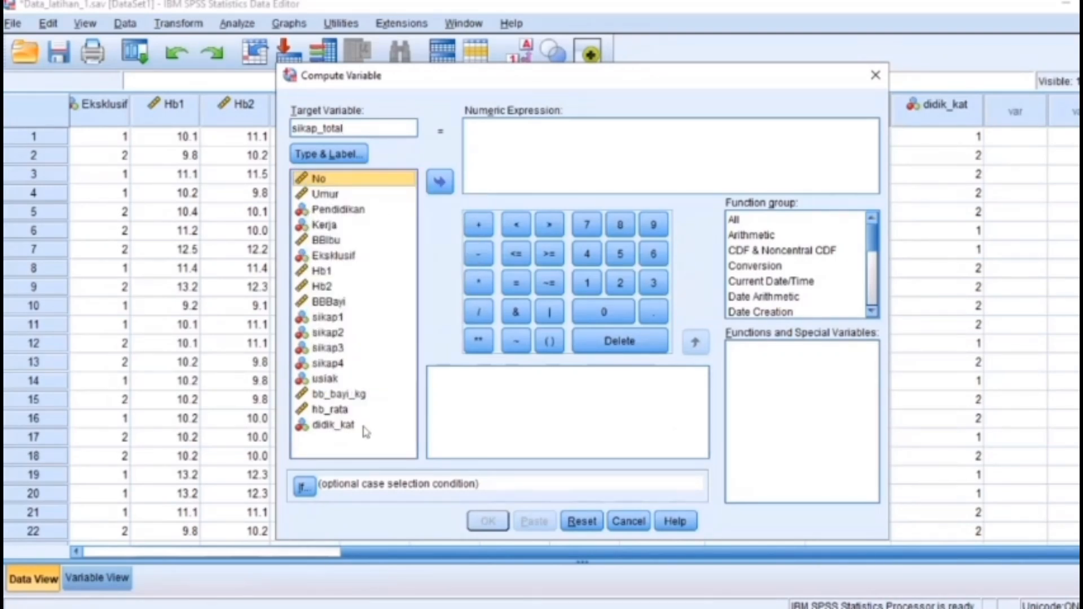
# Step: Set the numeric expression to sikap1 + sikap2 + sikap3 + sikap4 and run the computation
pyautogui.click(359, 317)
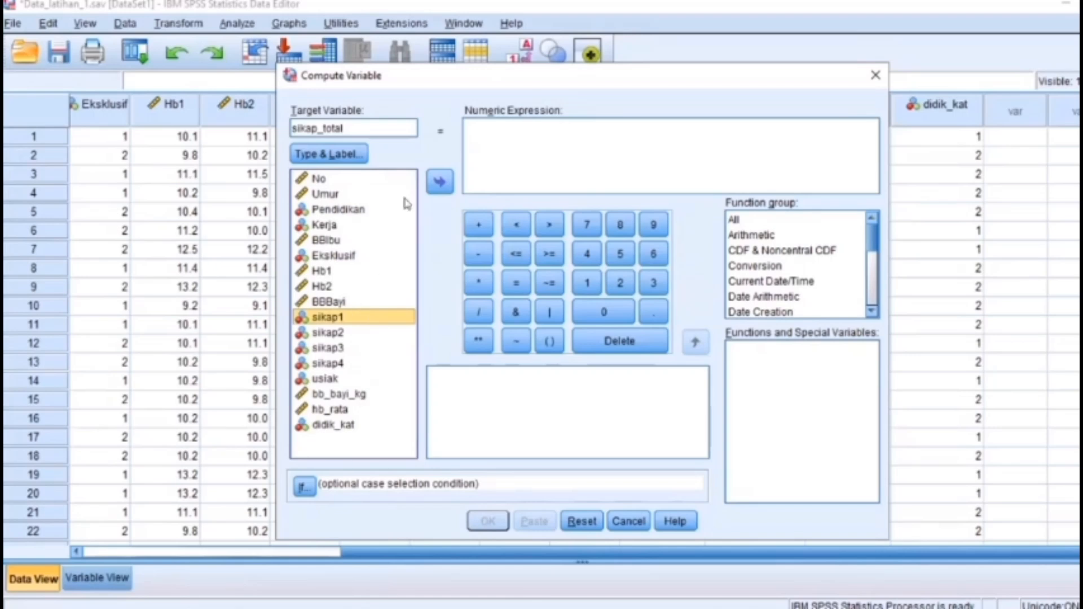
pyautogui.click(439, 179)
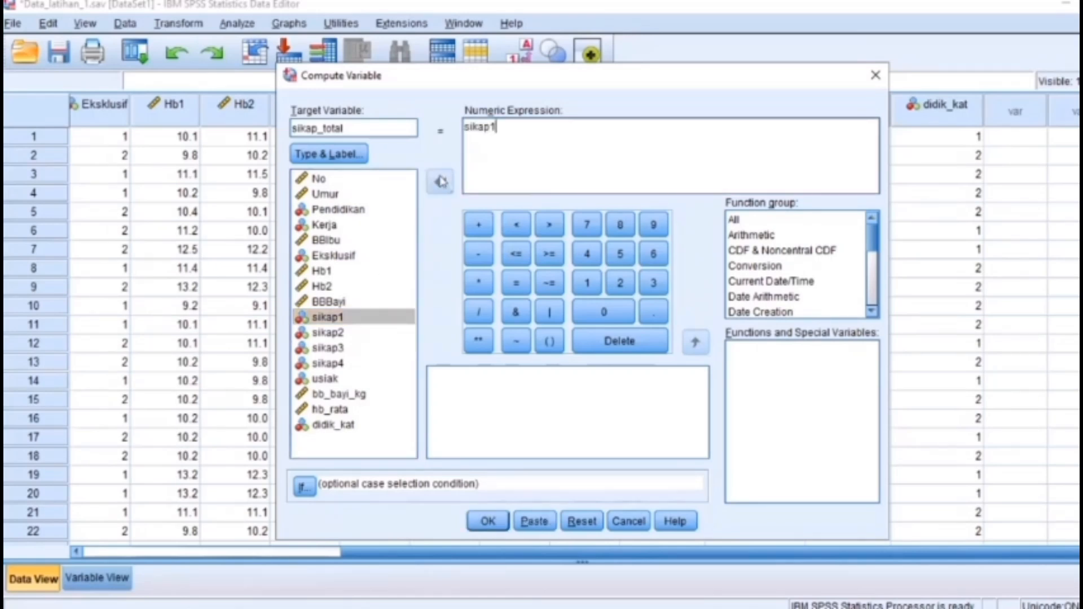
pyautogui.click(479, 229)
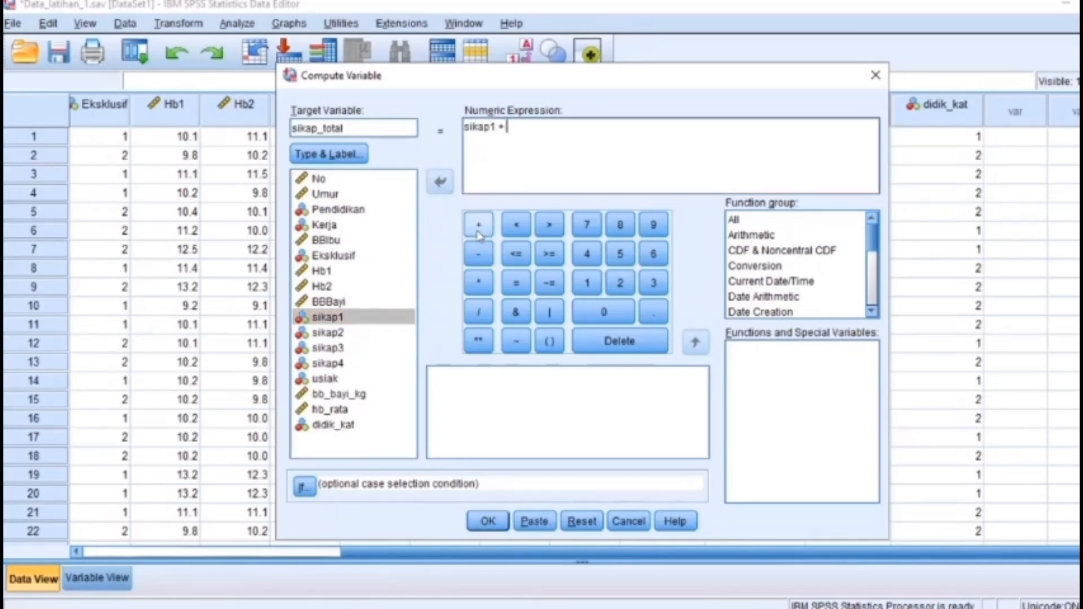
pyautogui.click(376, 333)
pyautogui.click(440, 183)
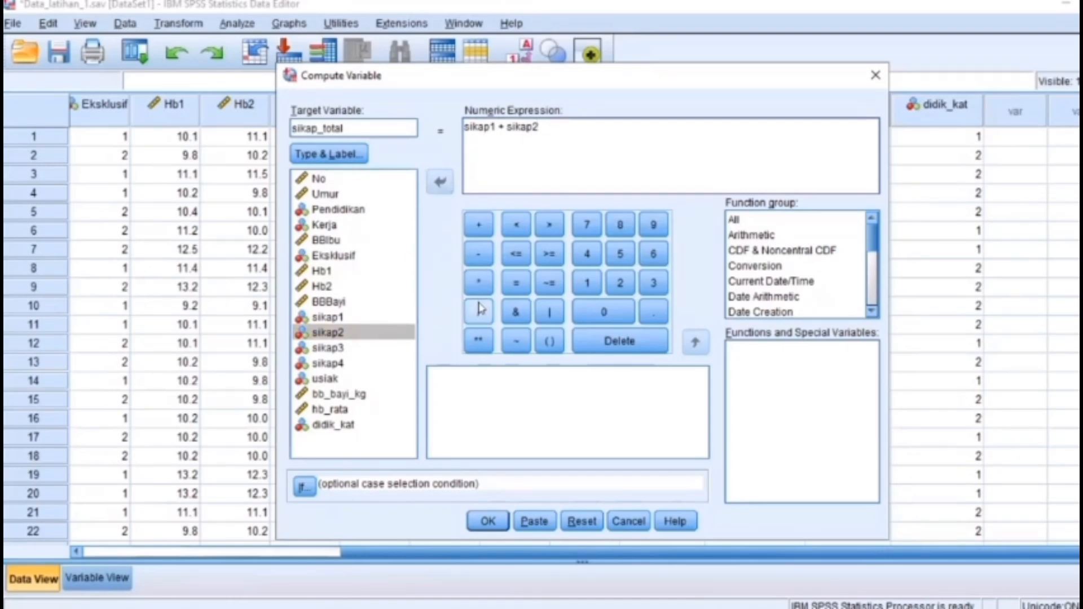
pyautogui.click(479, 226)
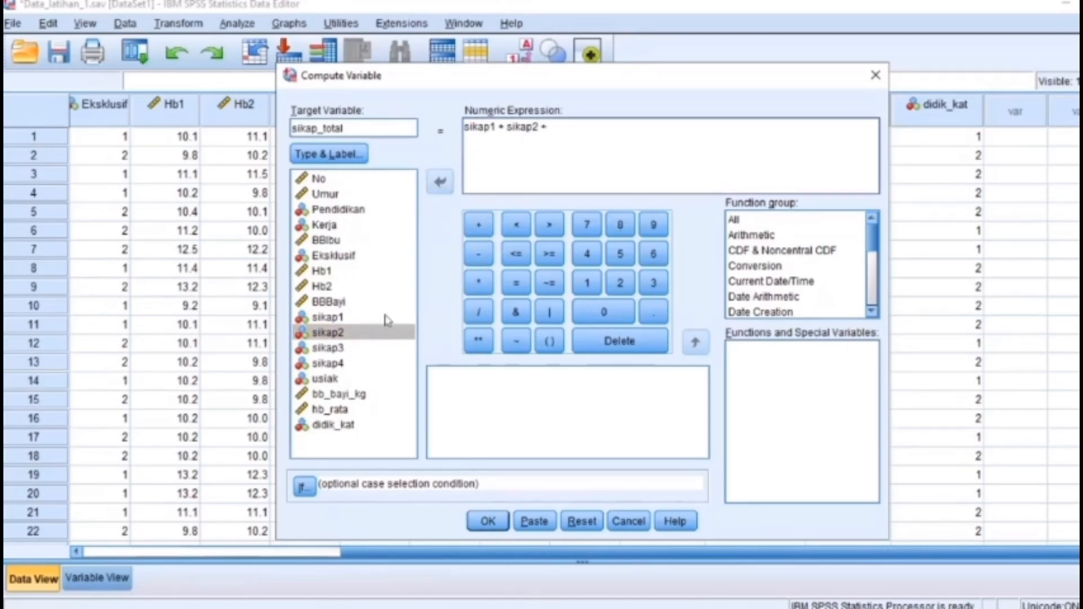
pyautogui.click(368, 348)
pyautogui.click(440, 183)
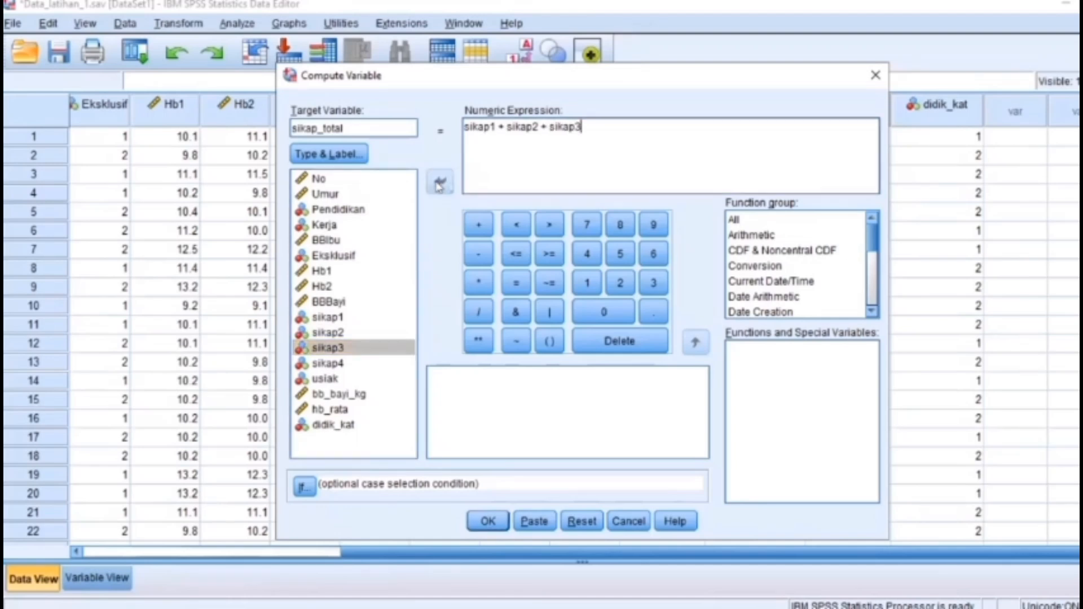
pyautogui.click(474, 230)
pyautogui.click(327, 363)
pyautogui.click(445, 175)
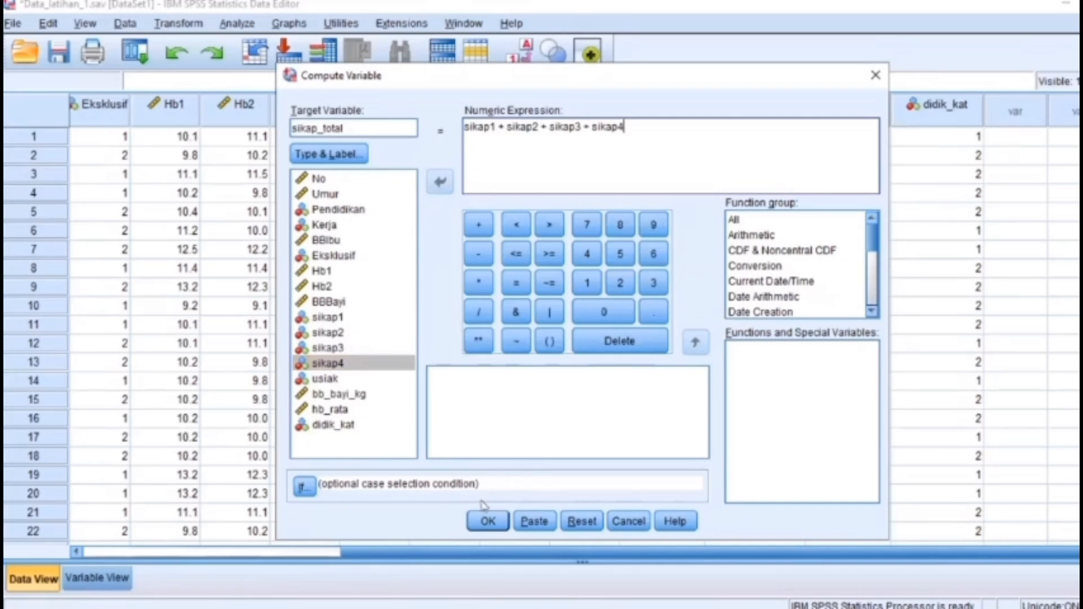
pyautogui.click(484, 522)
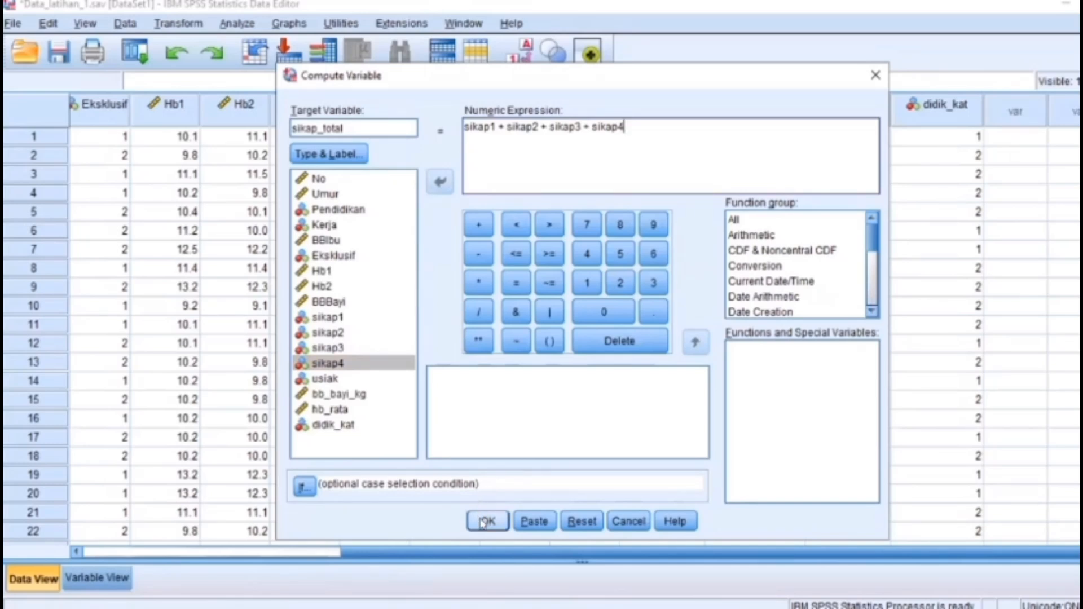
pyautogui.click(484, 522)
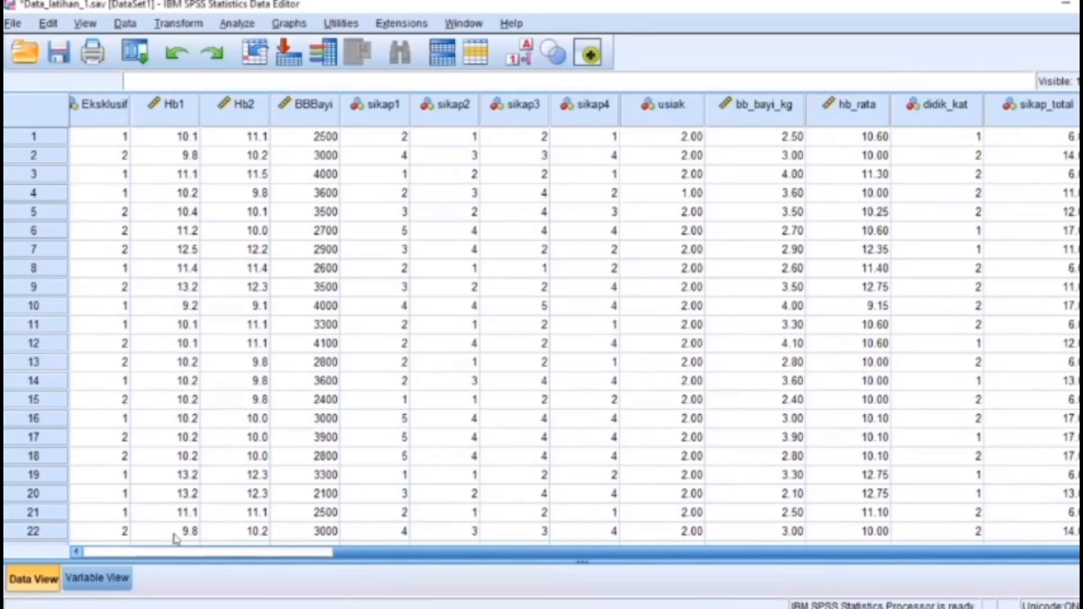
# Step: In the variable definitions, set sikap_total to 0 decimals with the label "nilai total sikap ibu", and return to the data
pyautogui.click(109, 580)
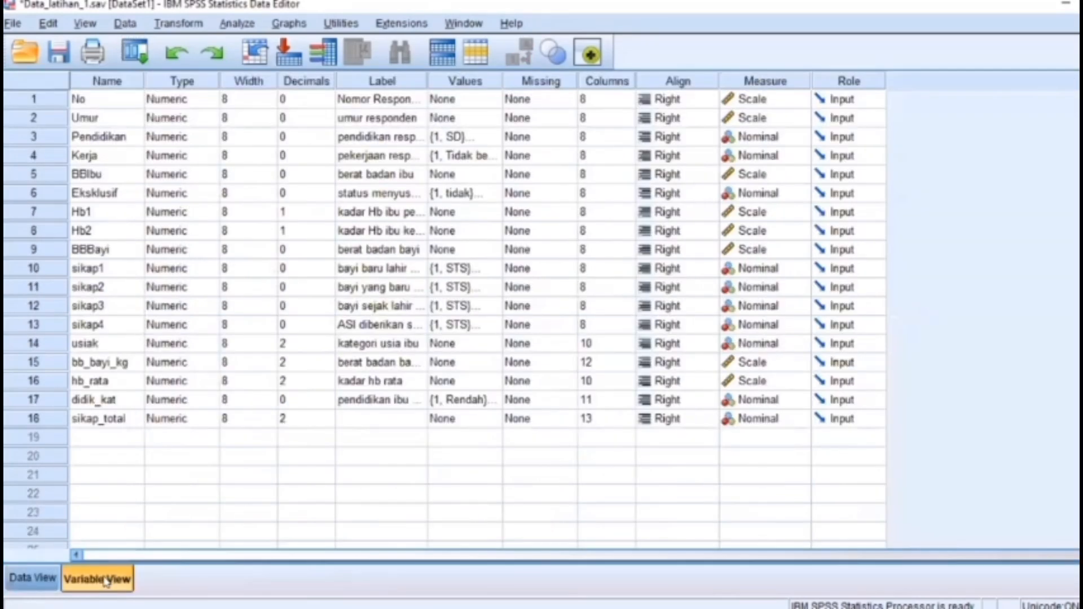
pyautogui.click(289, 418)
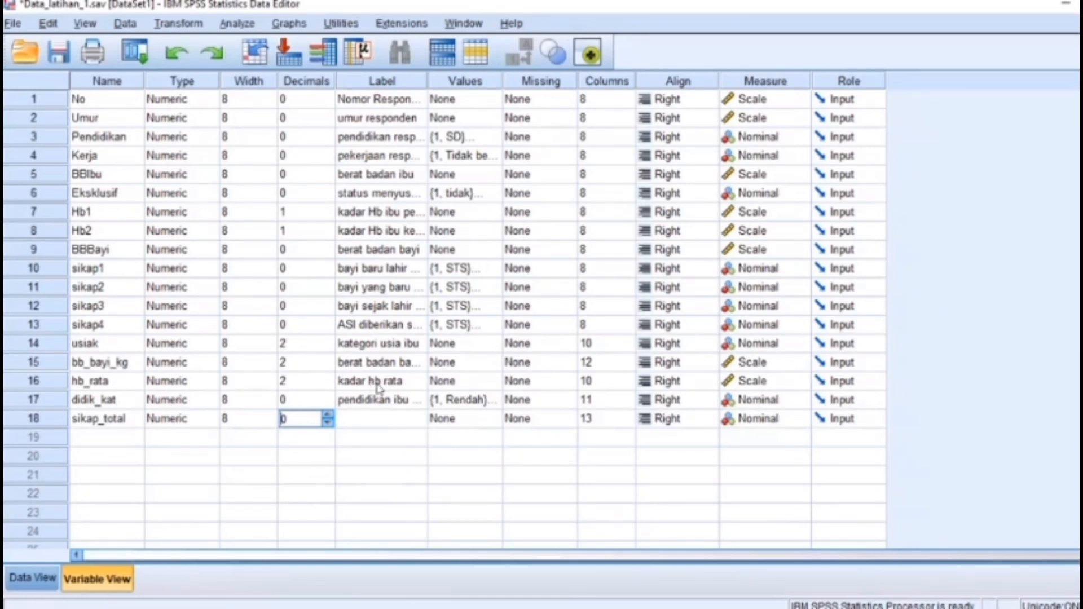
pyautogui.click(377, 416)
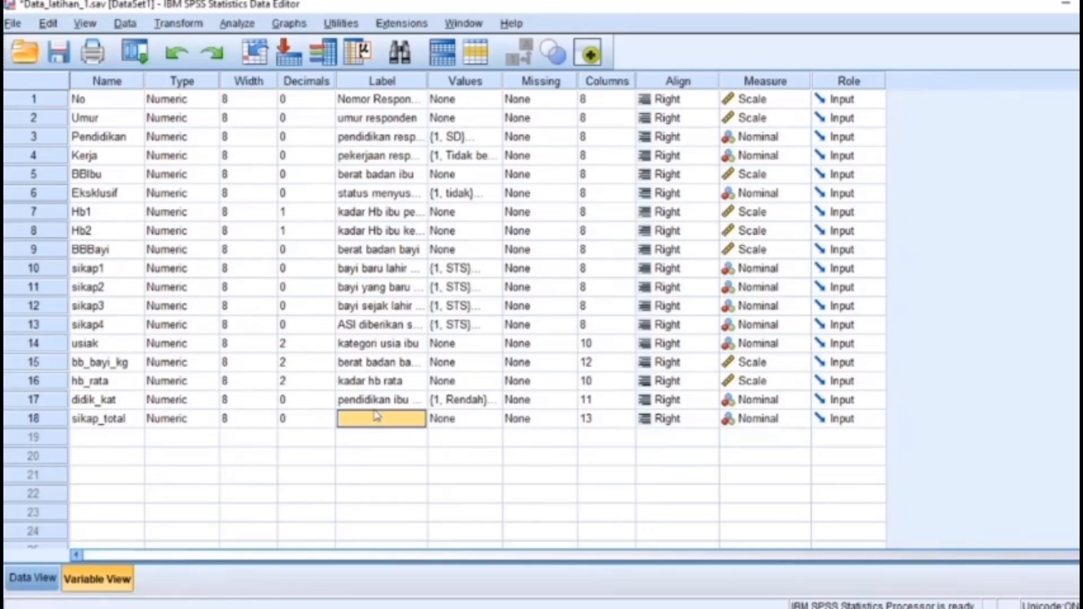
pyautogui.write('nilai')
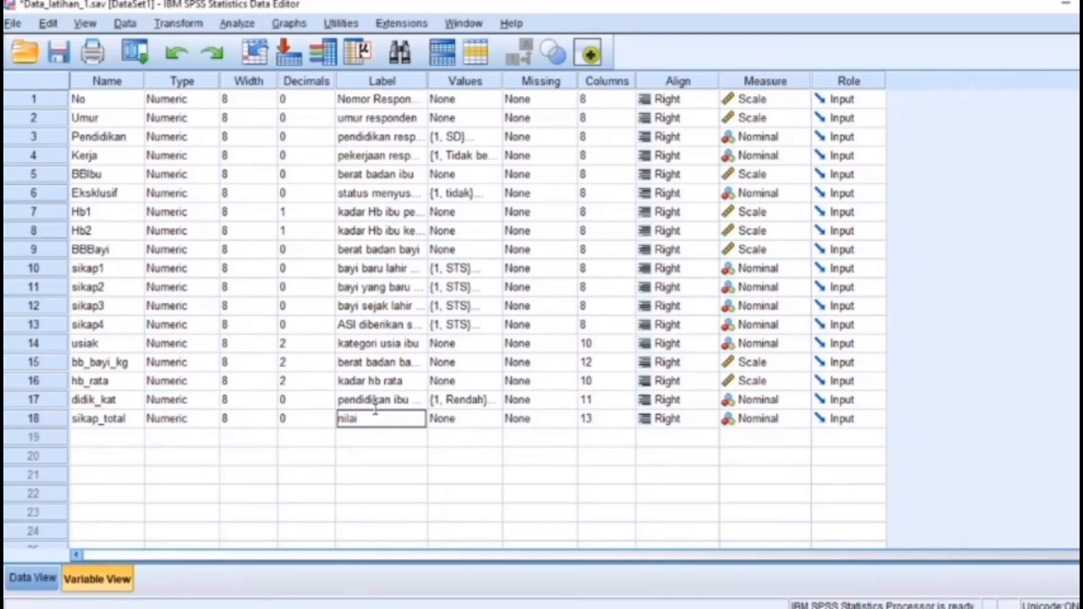
pyautogui.write('otal sikap ibu')
pyautogui.hotkey('ctrl', 't')
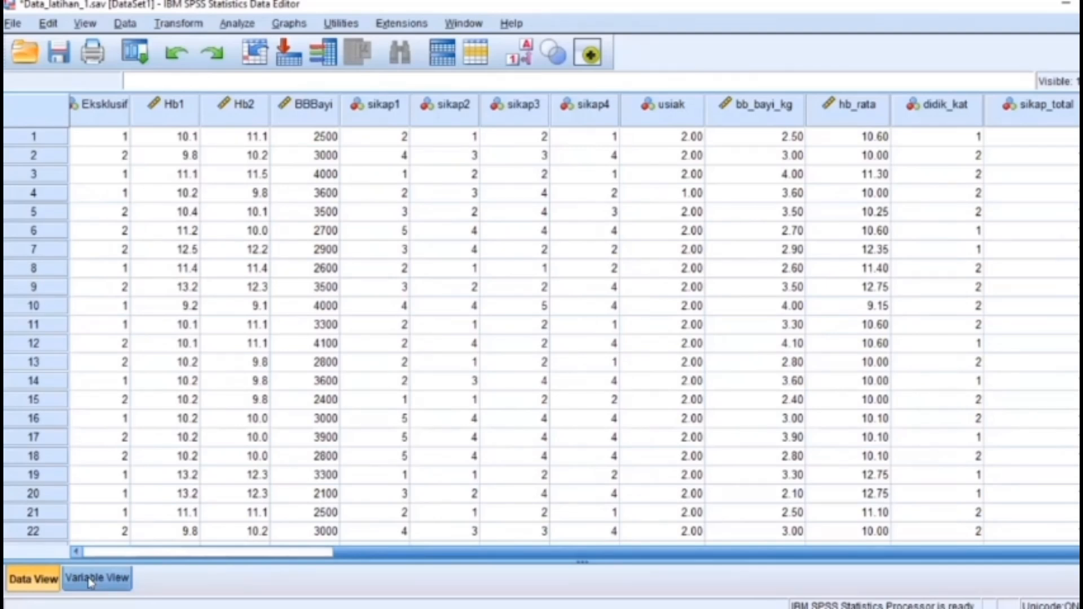
# Step: Start a Frequencies analysis, list the variables by name, and add sikap_total as the variable to analyse
pyautogui.click(228, 26)
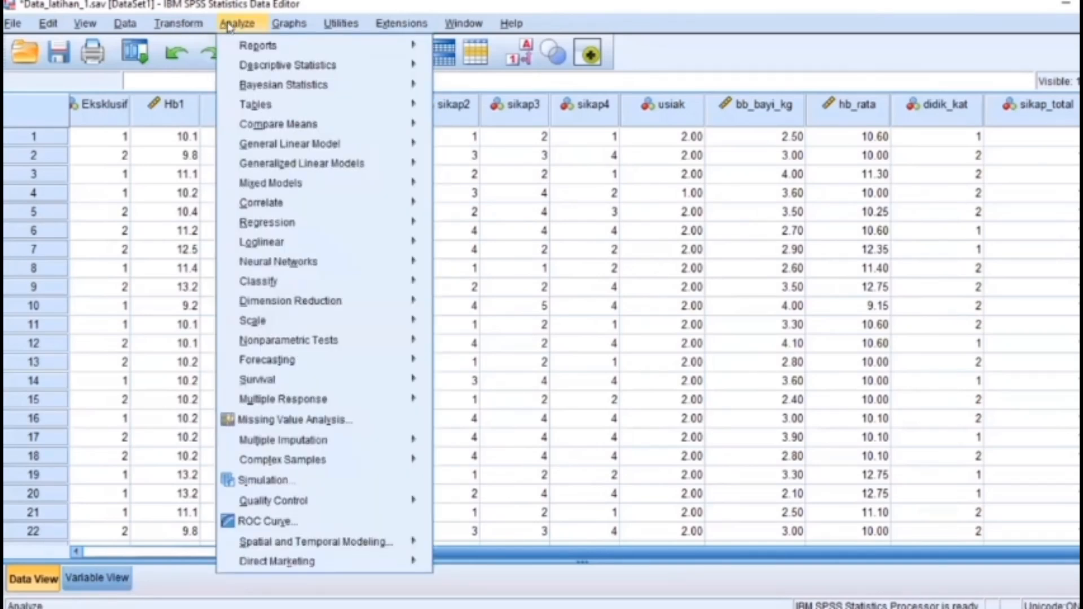
pyautogui.moveTo(269, 62)
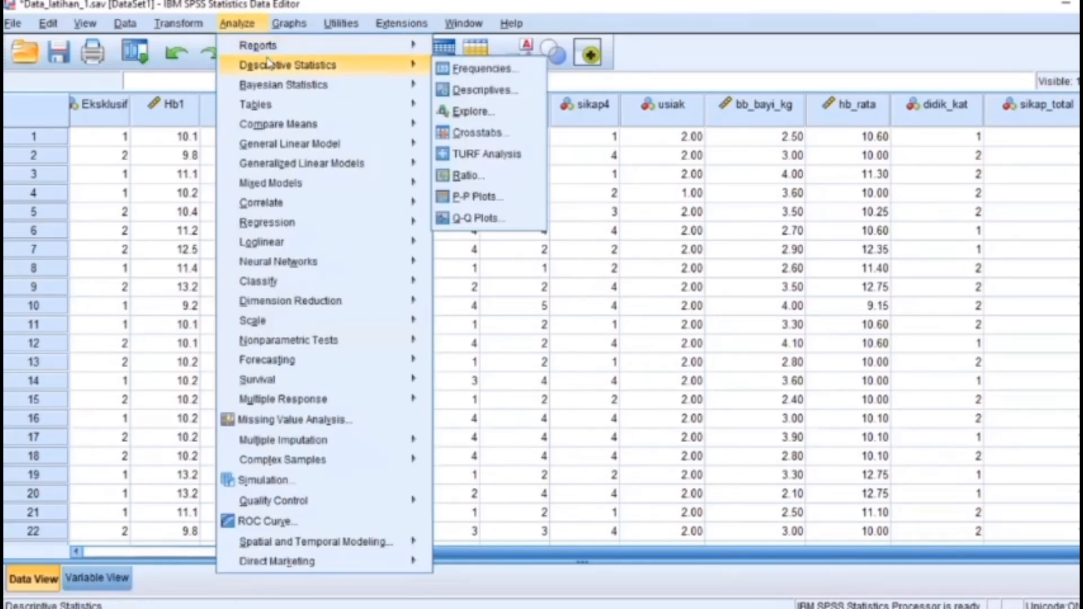
pyautogui.click(474, 69)
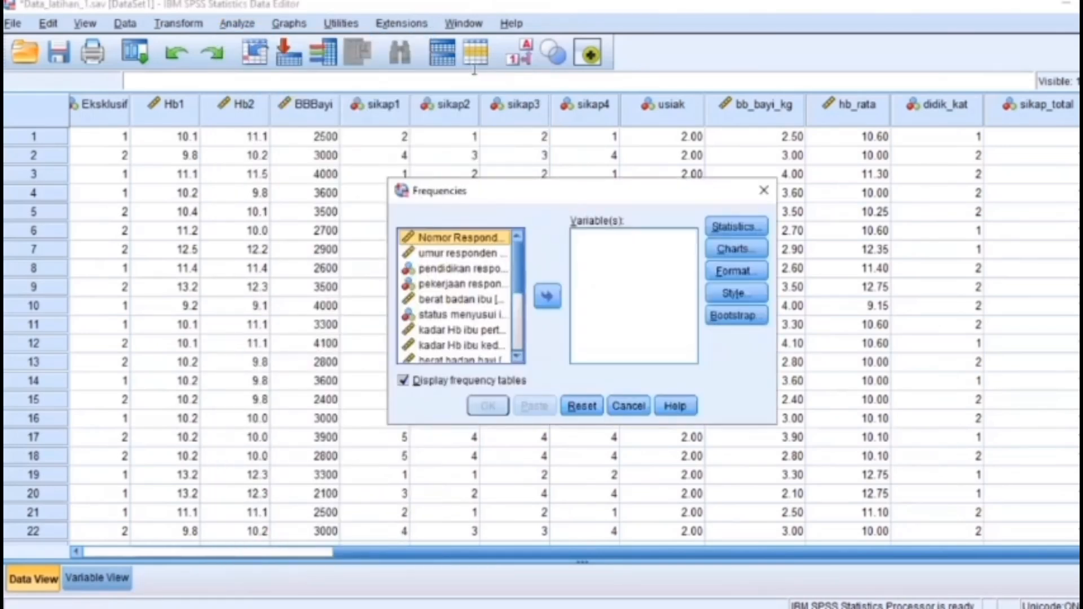
pyautogui.rightClick(486, 240)
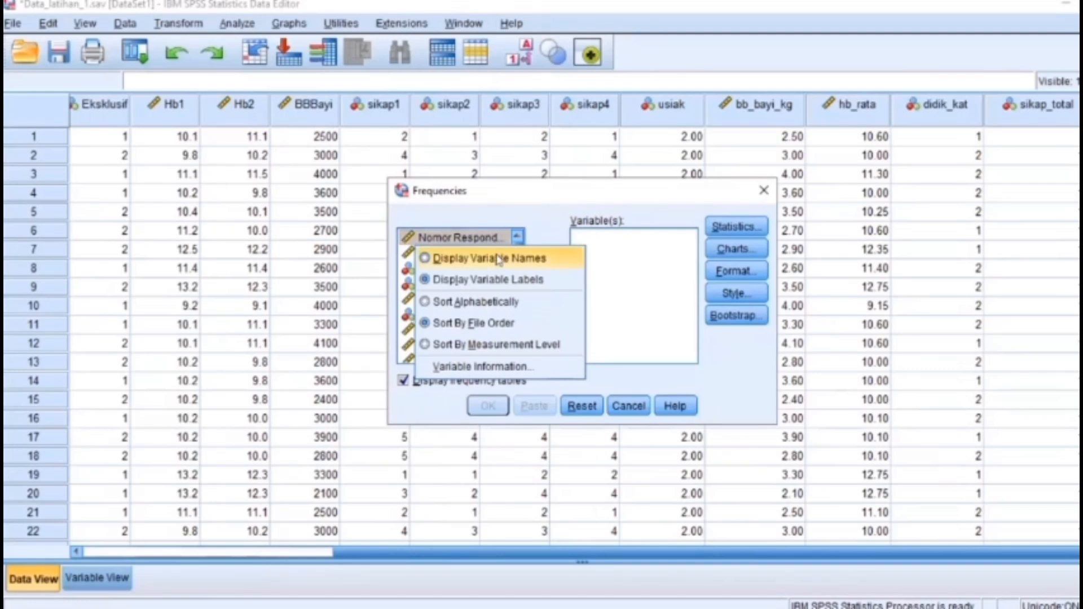
pyautogui.click(495, 259)
pyautogui.moveTo(515, 259); pyautogui.dragTo(525, 367)
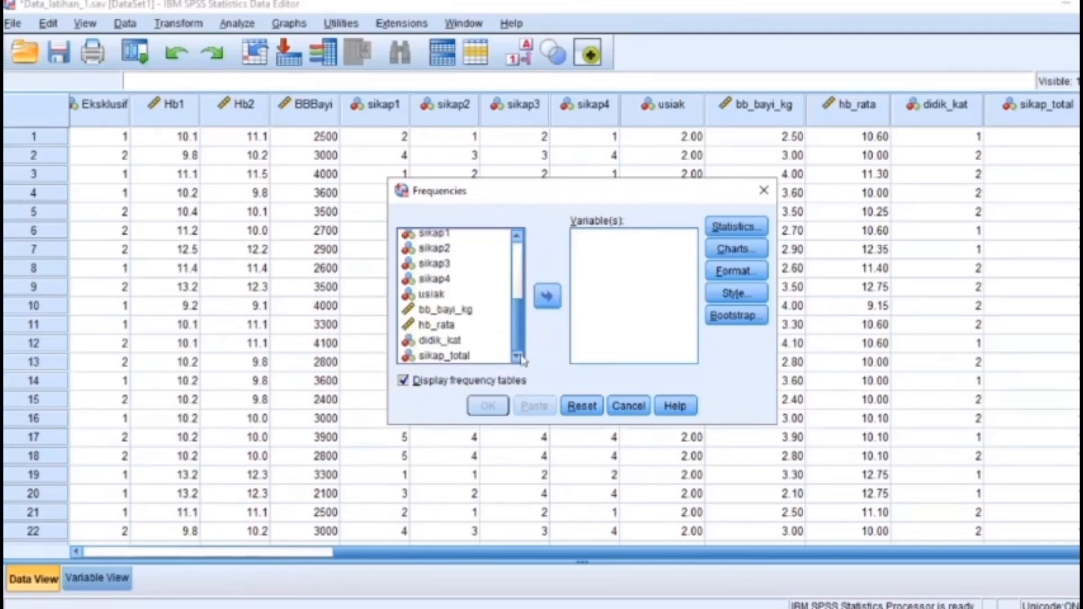
pyautogui.click(473, 356)
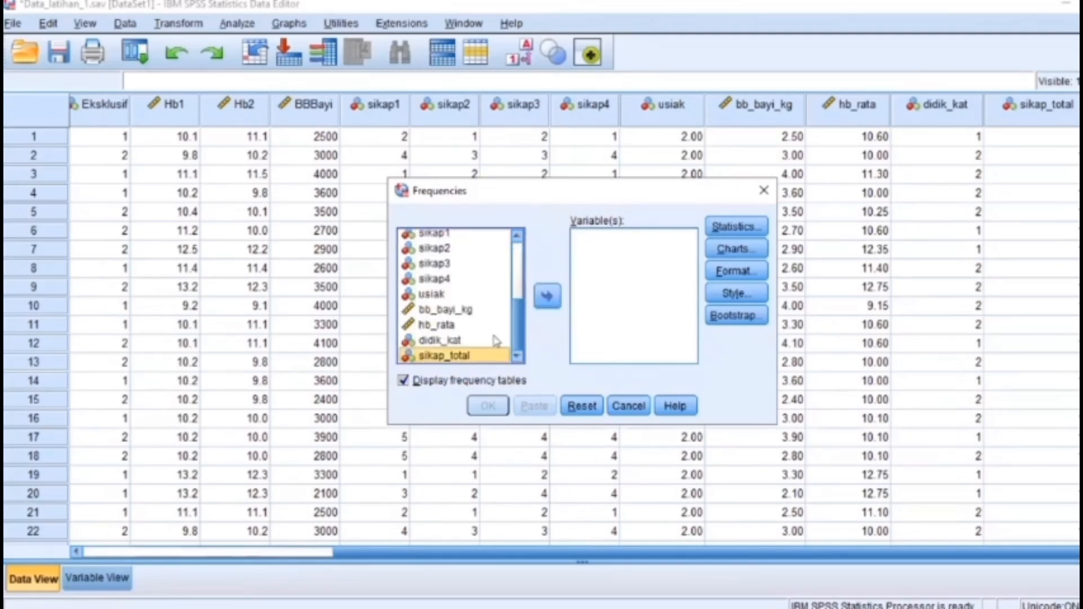
pyautogui.click(543, 295)
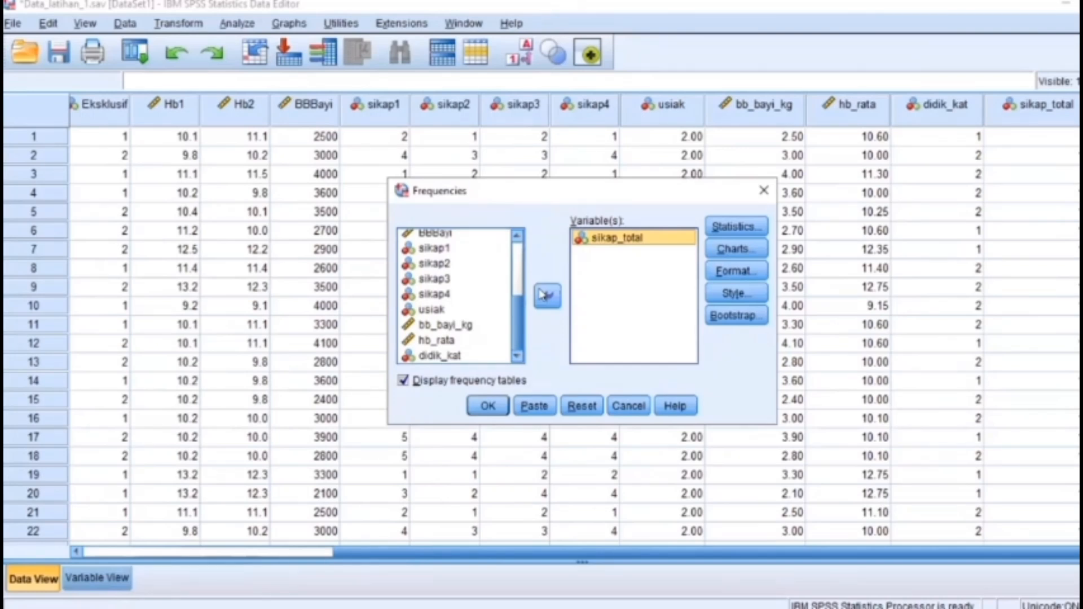
# Step: Request the median among the frequency statistics and run the analysis
pyautogui.click(716, 227)
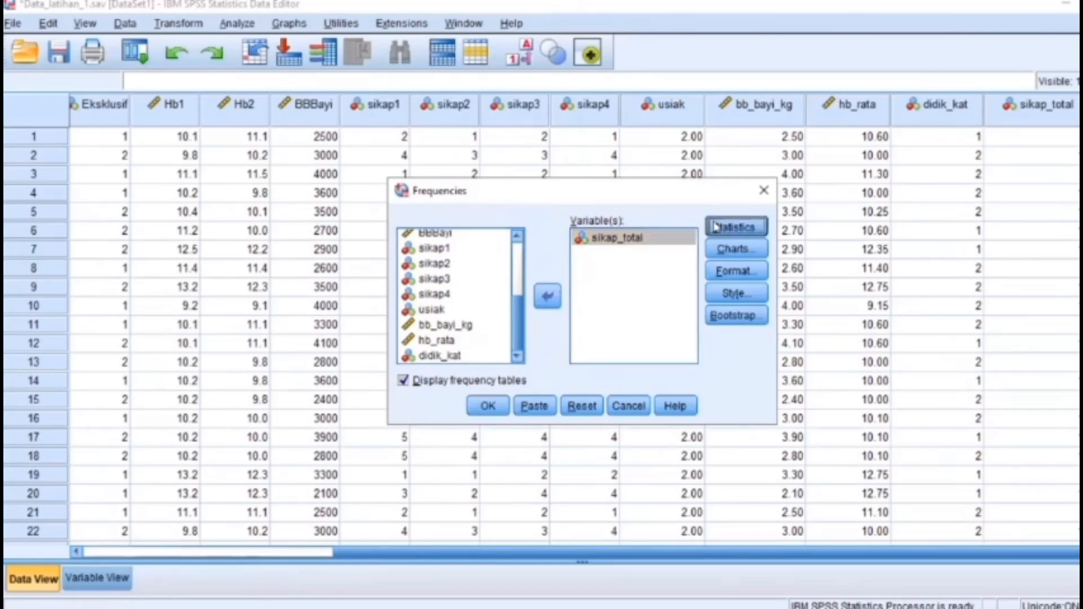
pyautogui.click(648, 213)
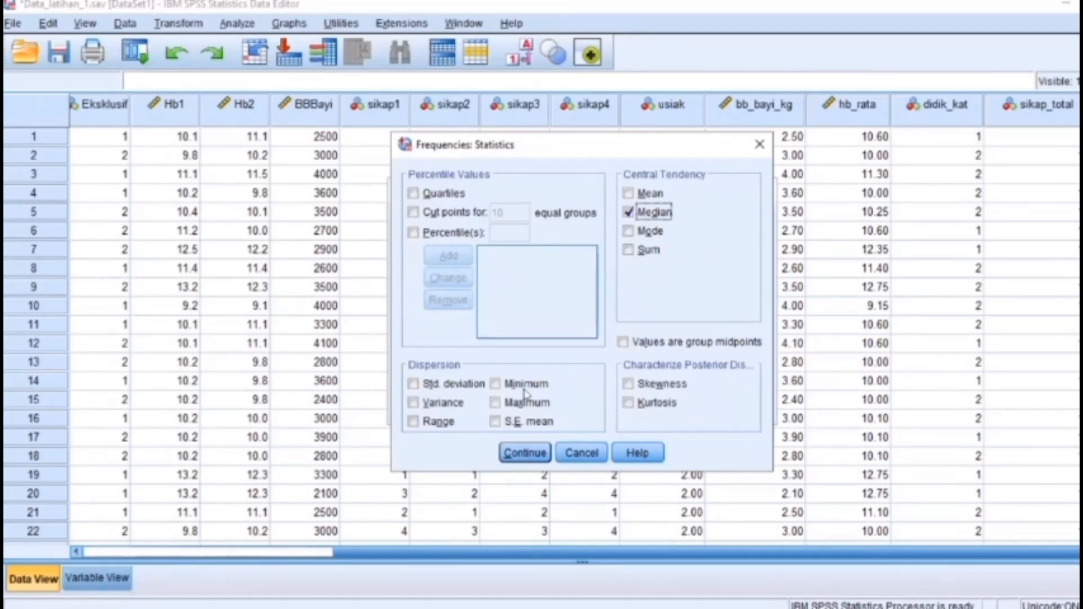
pyautogui.click(515, 452)
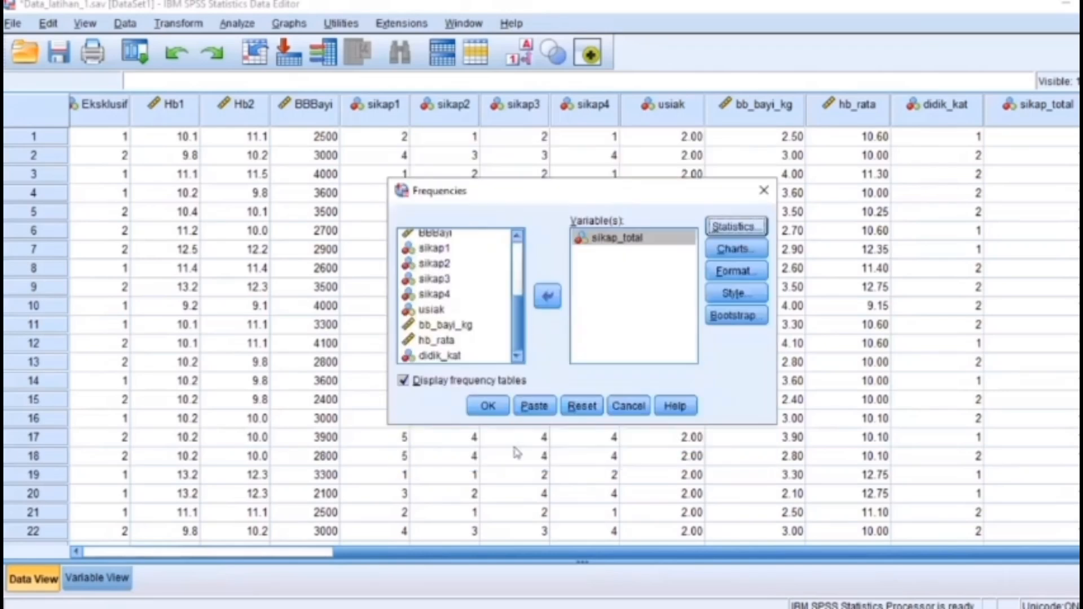
pyautogui.click(496, 407)
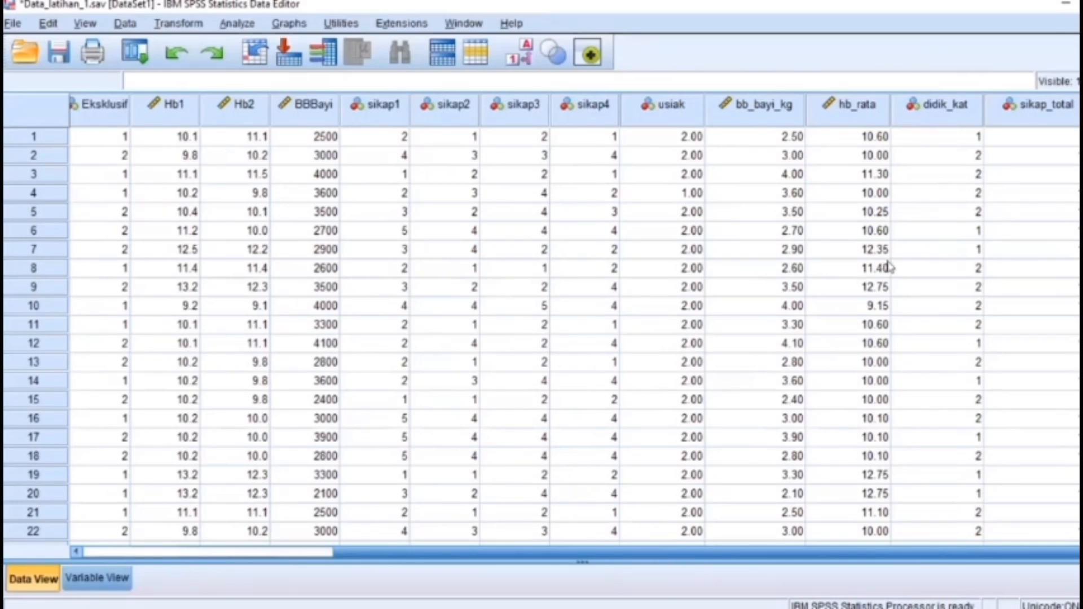
# Step: Start a new Recode into Different Variables transformation and clear the previous Pendidikan recode settings
pyautogui.click(197, 21)
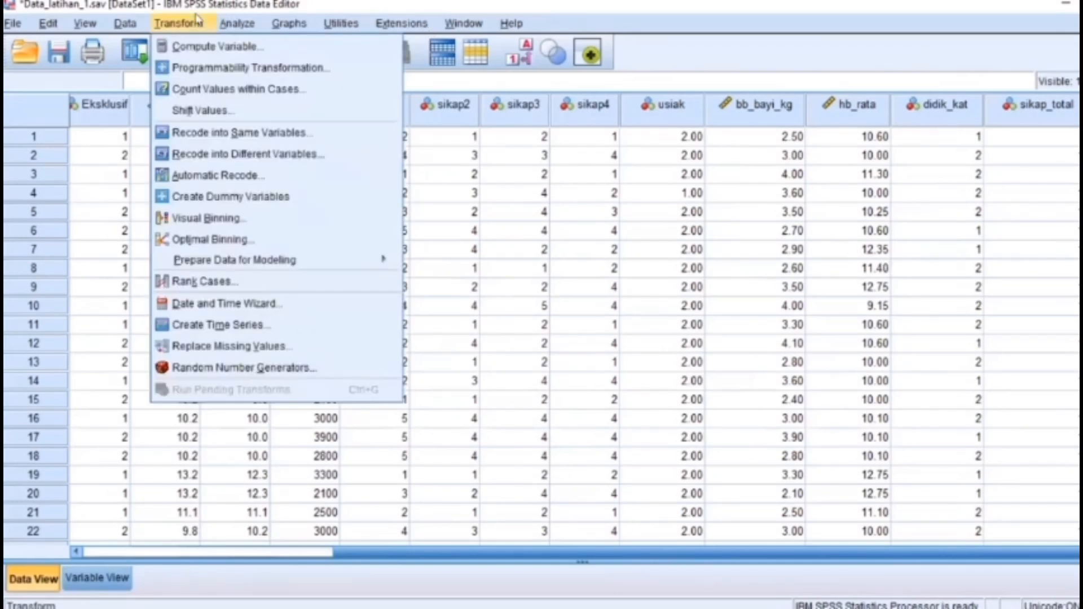
pyautogui.click(234, 152)
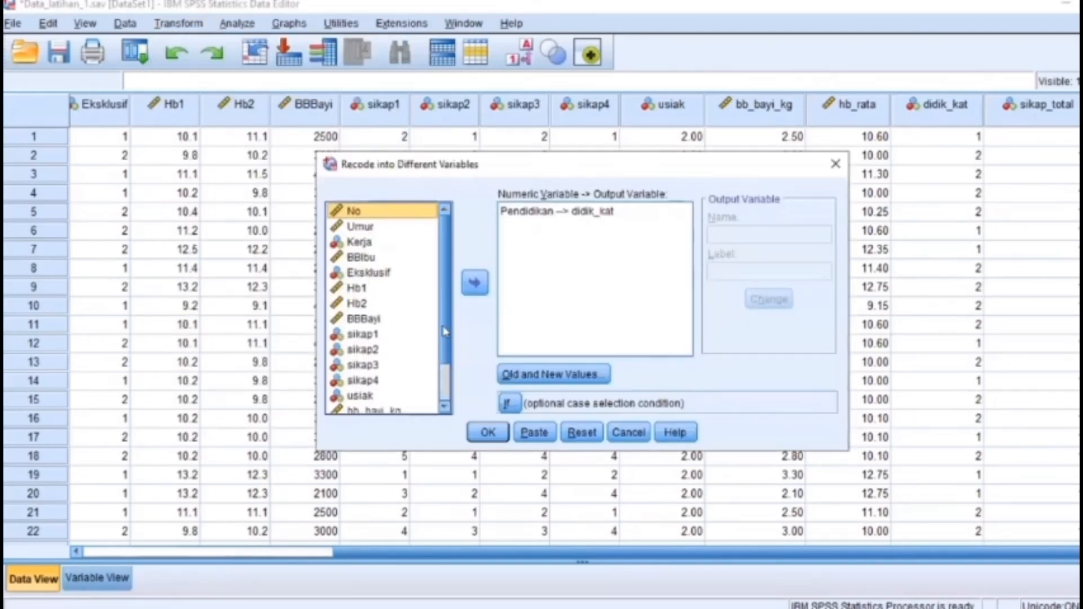
pyautogui.scroll(-2, 445, 331)
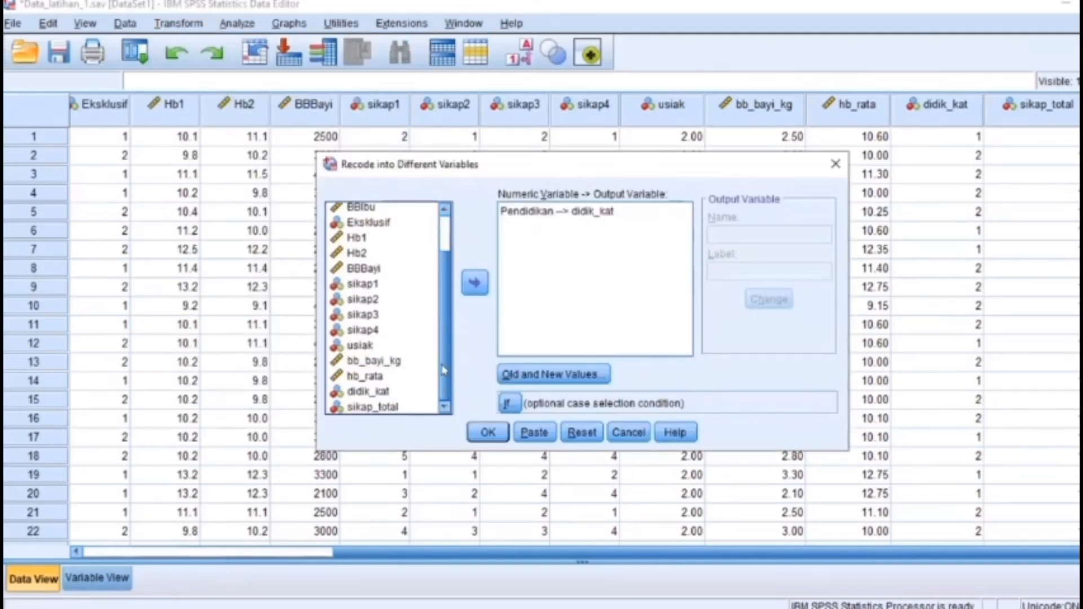
pyautogui.click(402, 403)
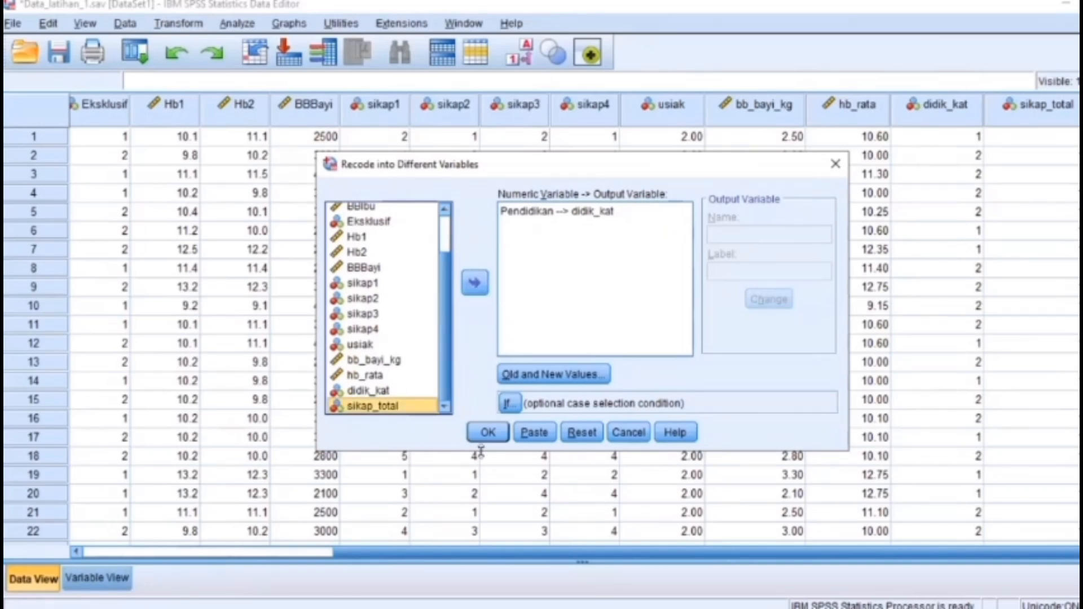
pyautogui.click(581, 433)
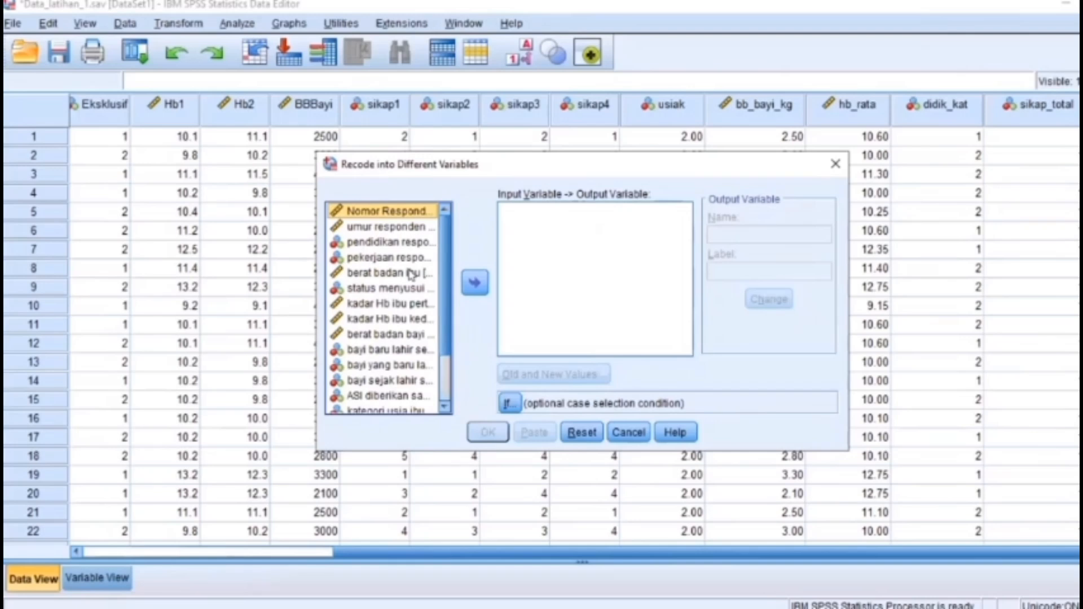
# Step: List the variables by name and add sikap_total as the variable to recode
pyautogui.rightClick(409, 273)
pyautogui.click(414, 292)
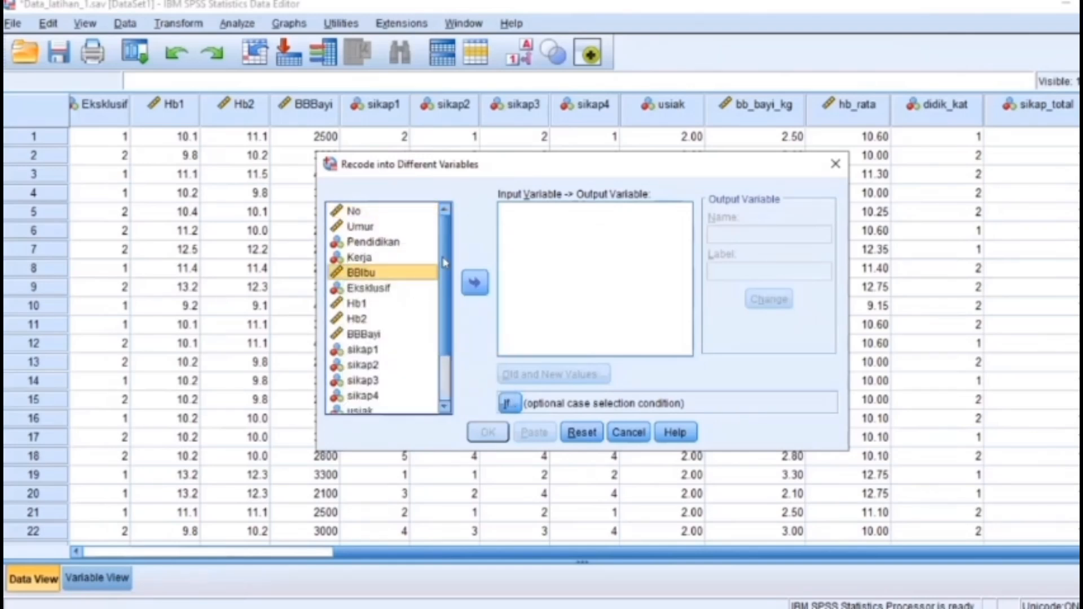
pyautogui.scroll(-3, 439, 391)
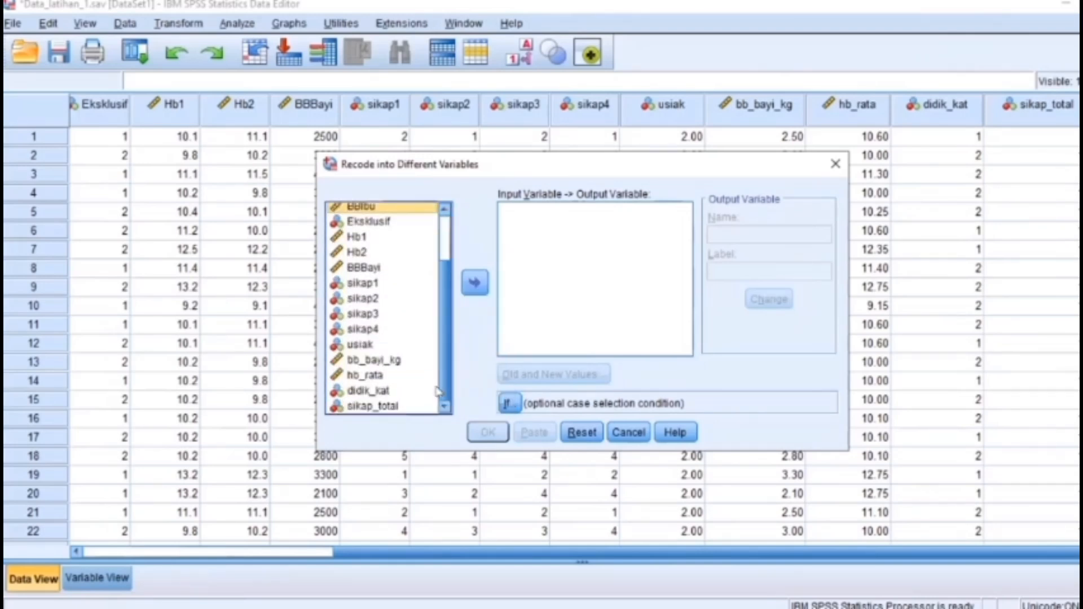
pyautogui.click(379, 408)
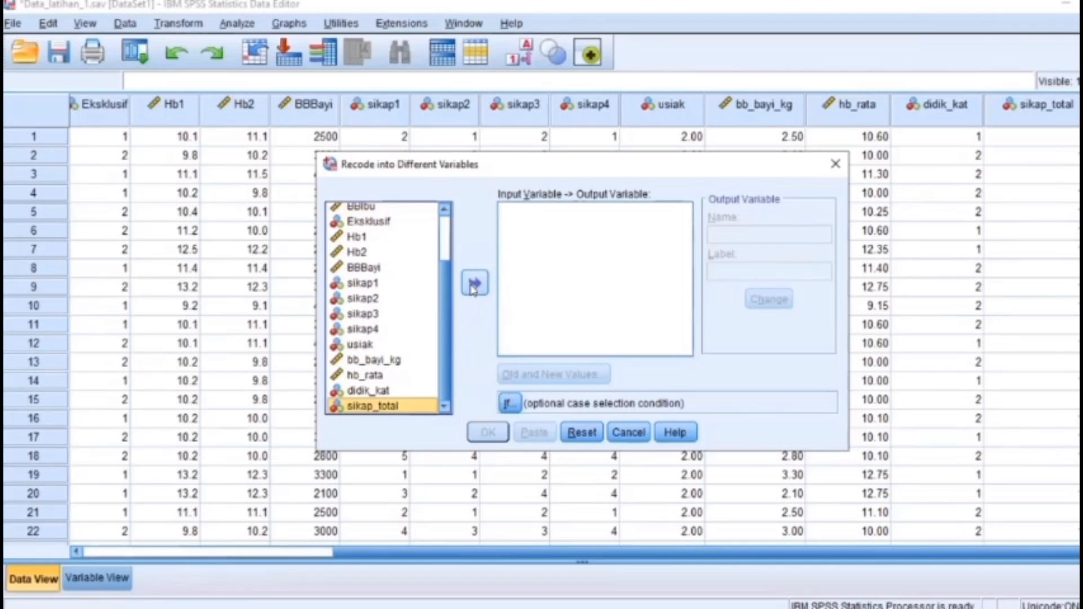
pyautogui.click(474, 285)
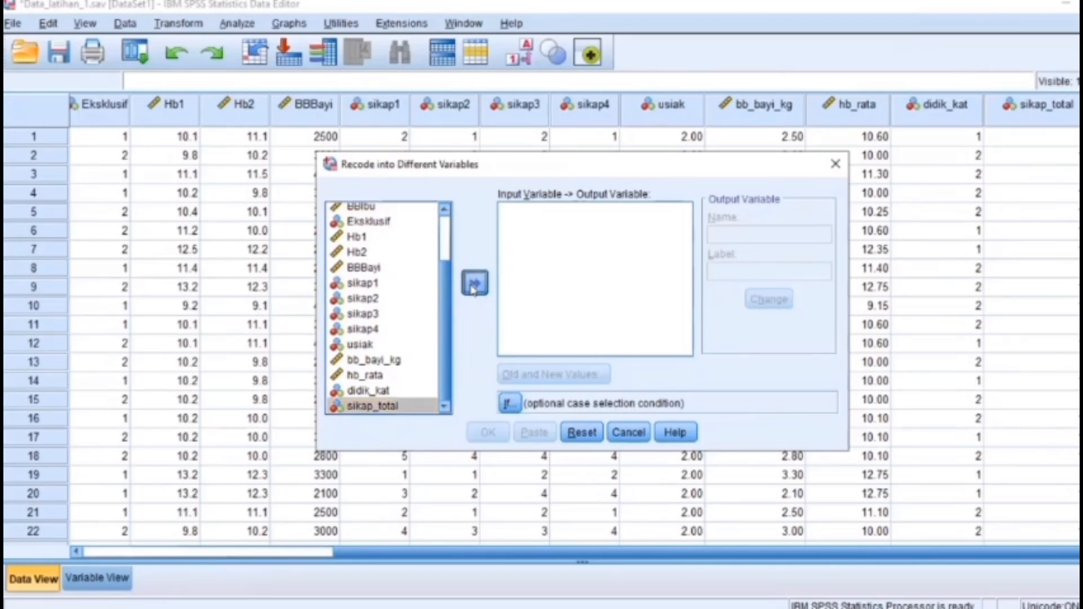
# Step: Define the output variable as sikap_kat with the label "kategori sikap ibu" and apply it to sikap_total
pyautogui.click(758, 232)
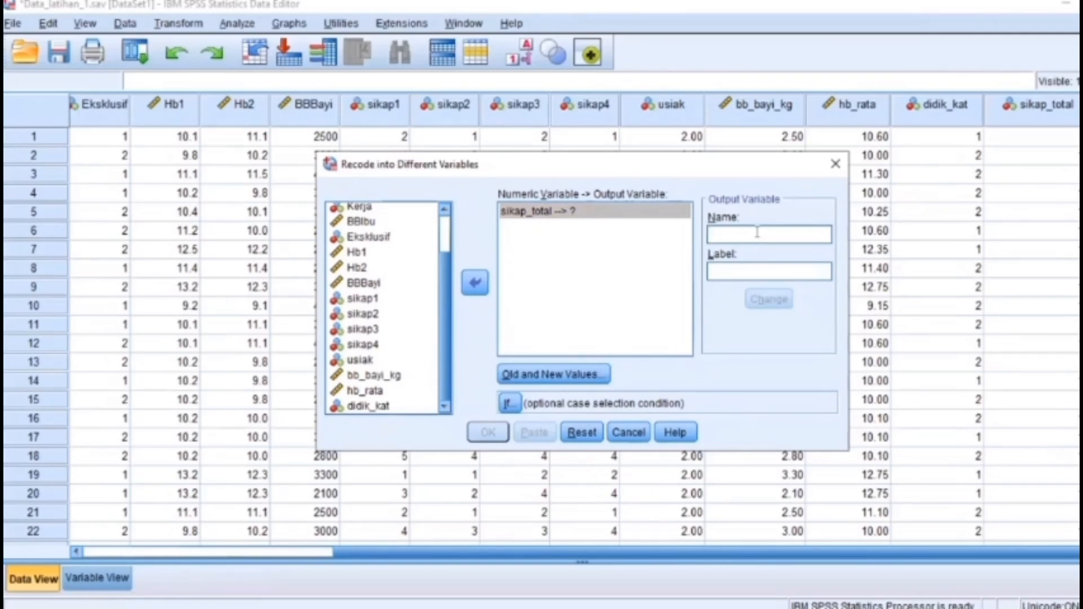
pyautogui.write('aikap')
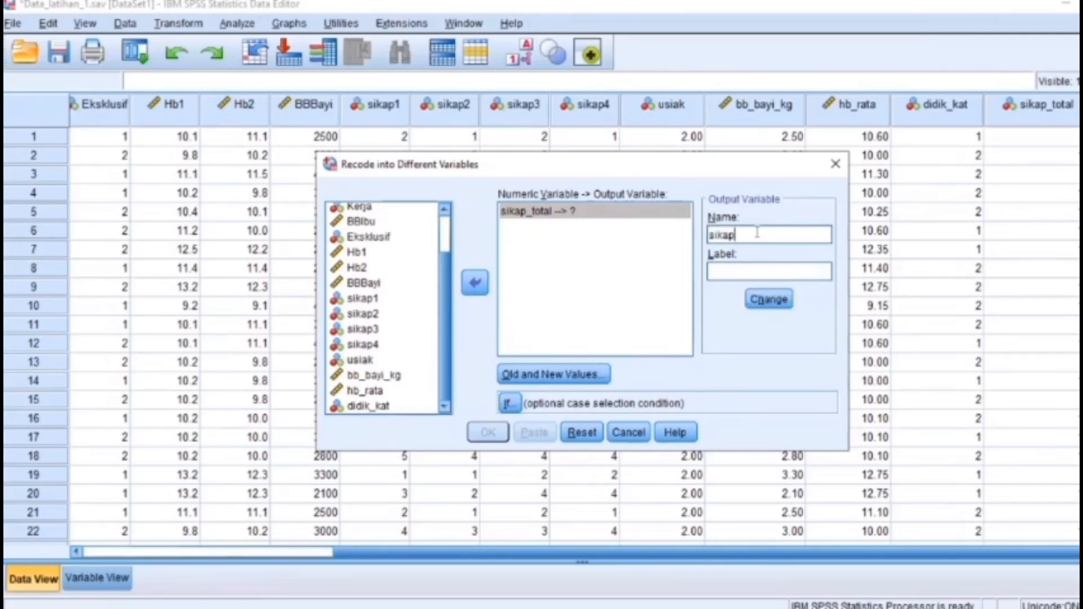
pyautogui.write('_kat')
pyautogui.click(758, 269)
pyautogui.write('kategori ')
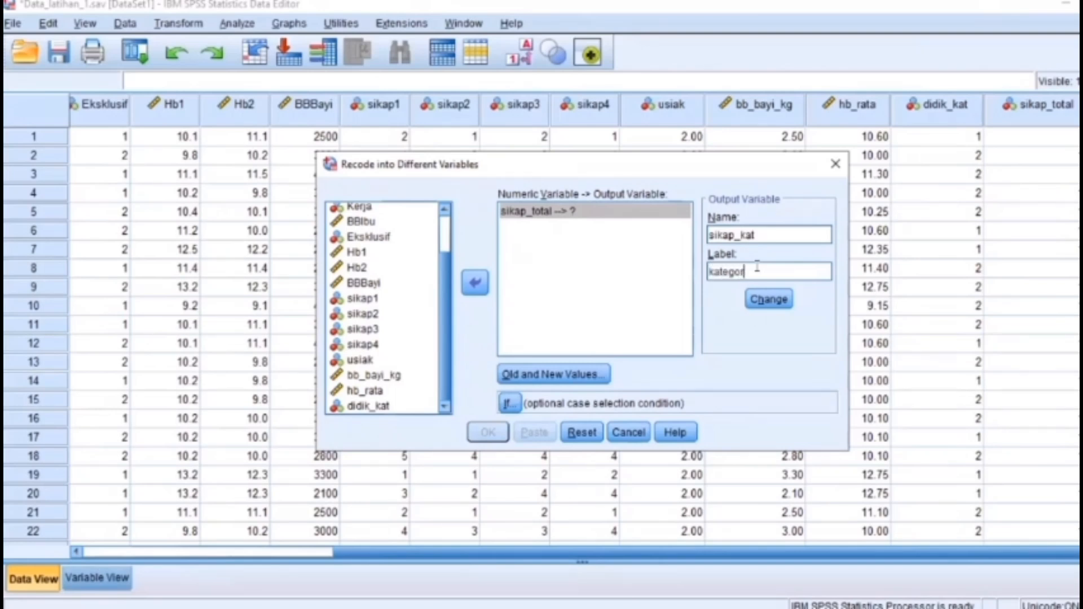
pyautogui.write('sikap ibu')
pyautogui.click(761, 300)
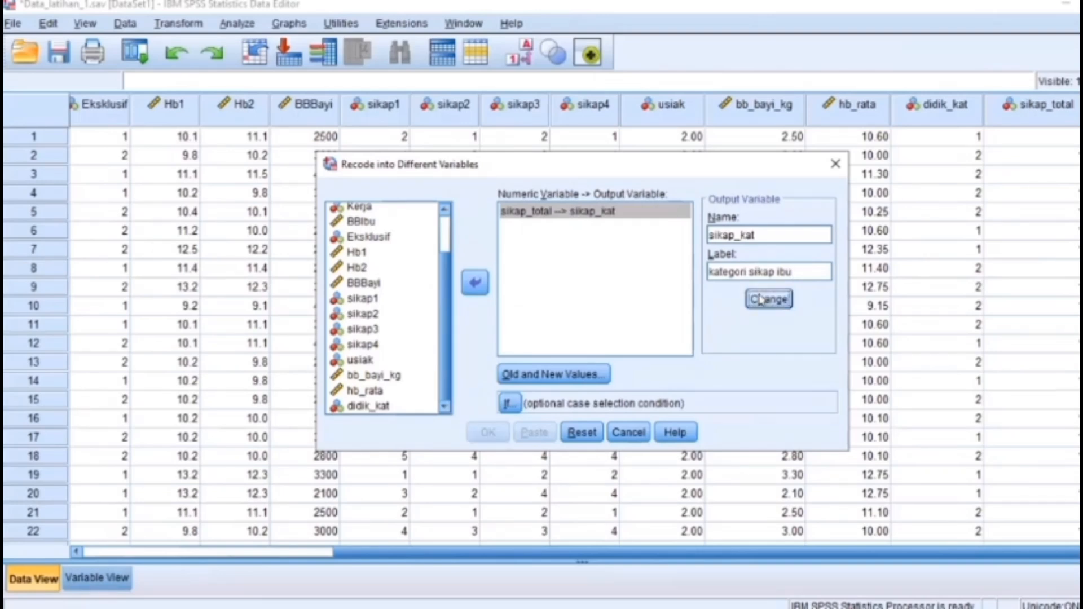
# Step: In the old and new values, add a rule recoding the range from lowest through 11 to 1
pyautogui.click(582, 369)
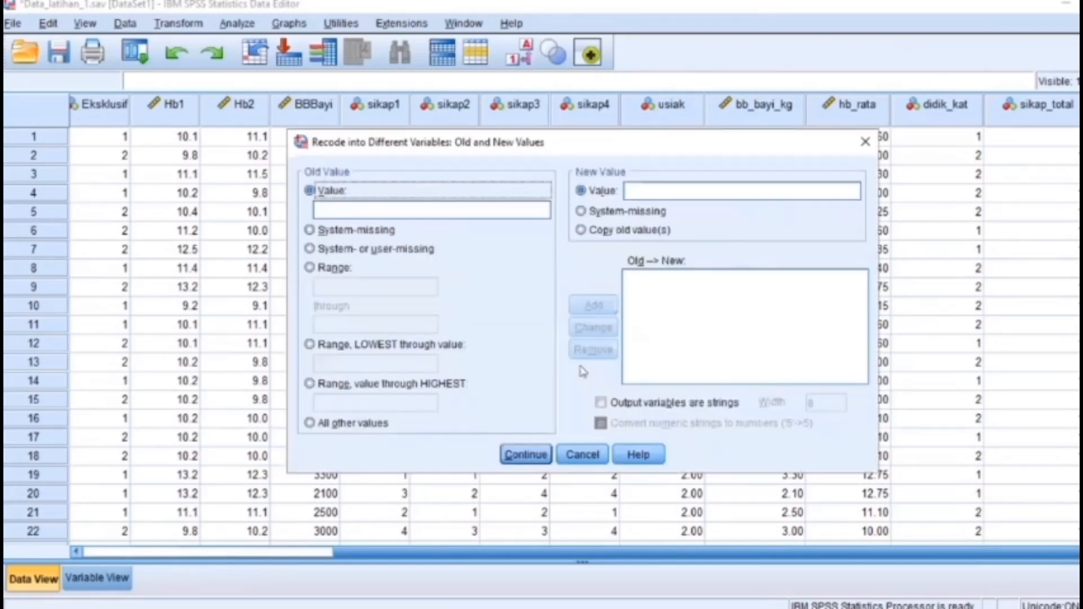
pyautogui.click(309, 345)
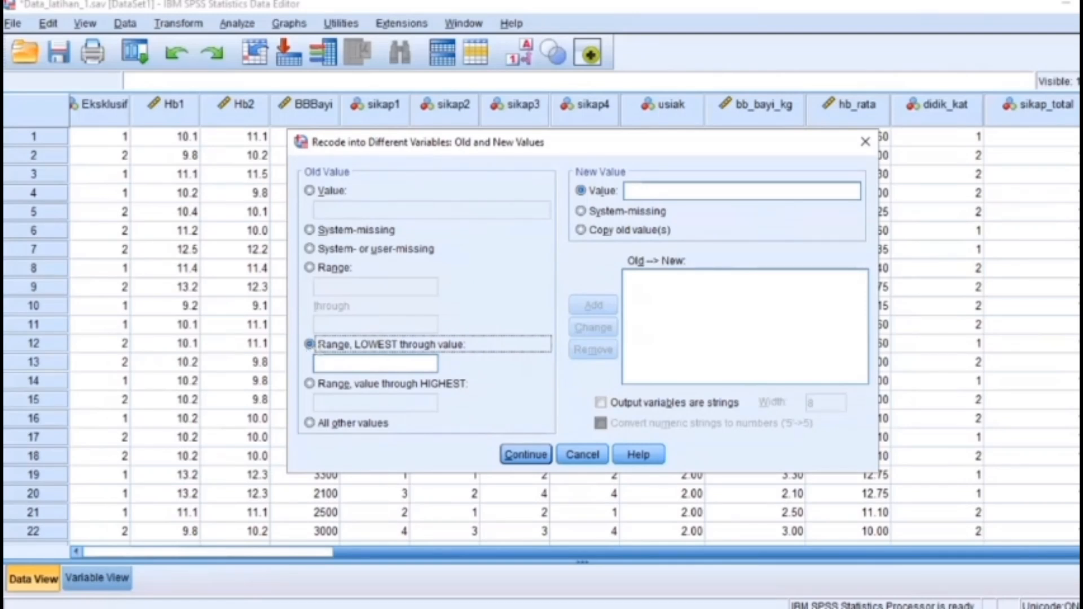
pyautogui.click(325, 362)
pyautogui.write('11')
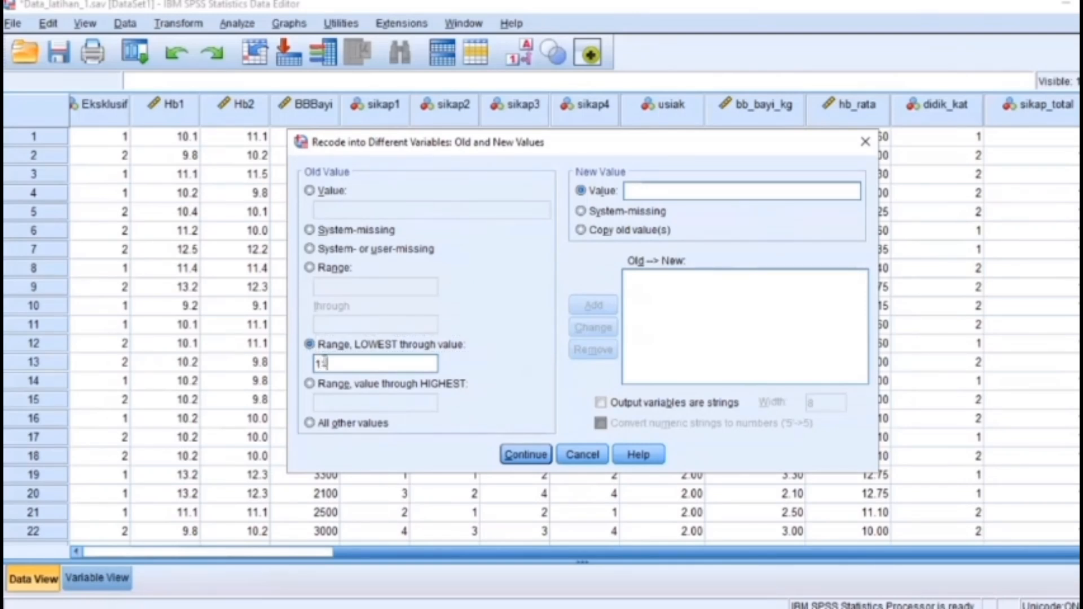
pyautogui.click(649, 192)
pyautogui.write('1')
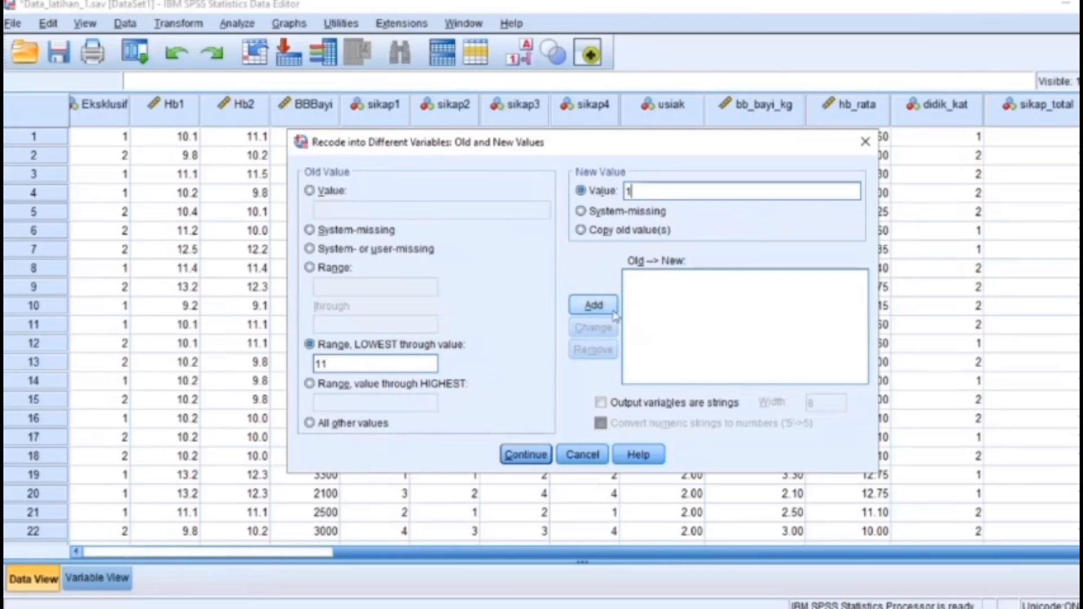
pyautogui.click(594, 305)
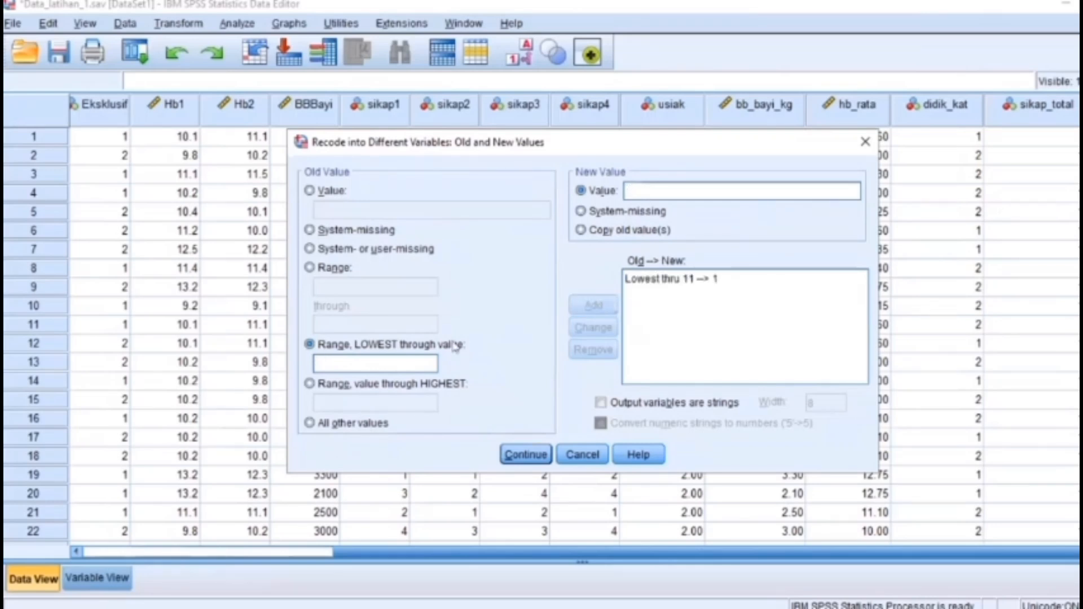
# Step: Add a rule recoding the range from 12 through highest to 2, and run the recode
pyautogui.click(309, 385)
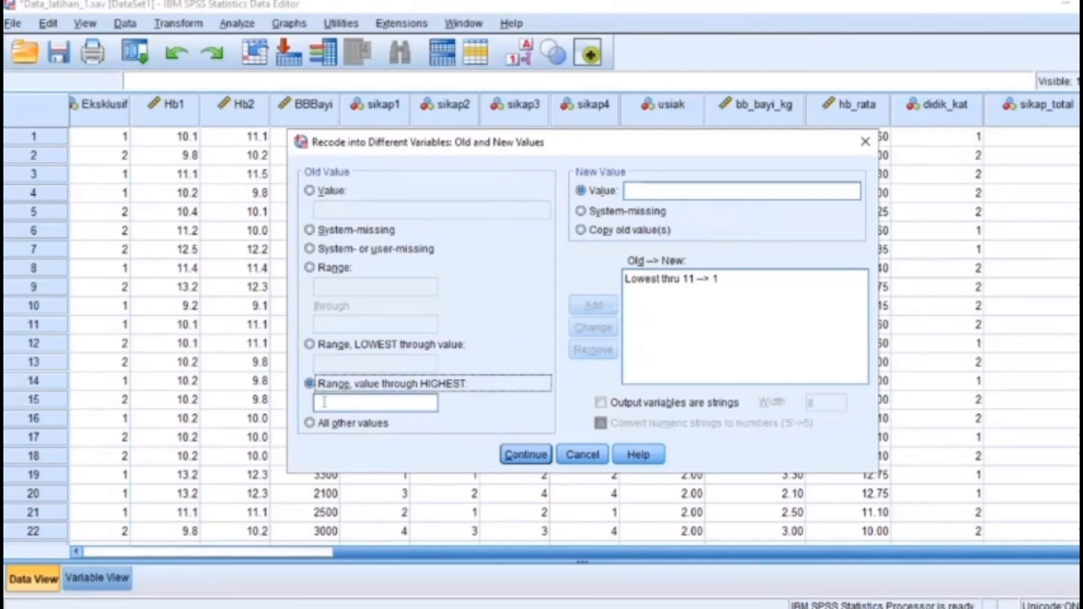
pyautogui.click(324, 403)
pyautogui.write('12')
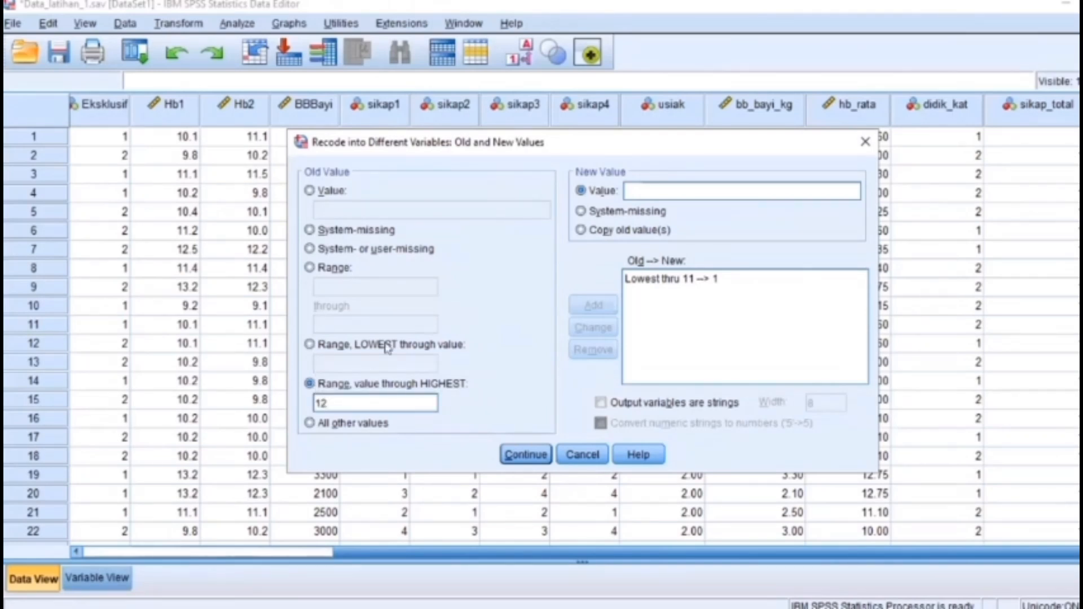
pyautogui.click(649, 188)
pyautogui.write('2')
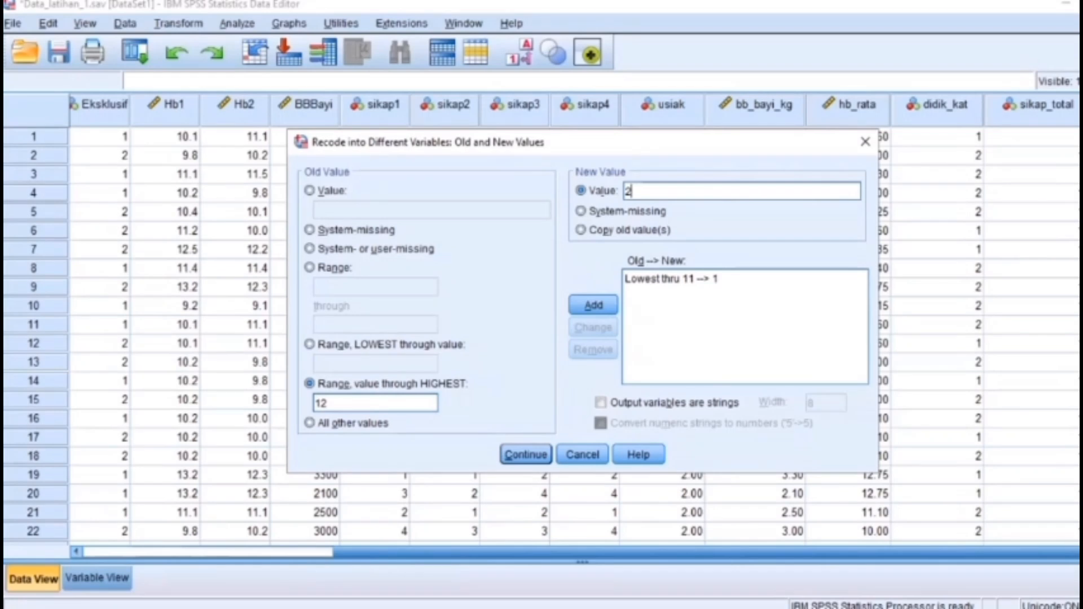
pyautogui.click(587, 304)
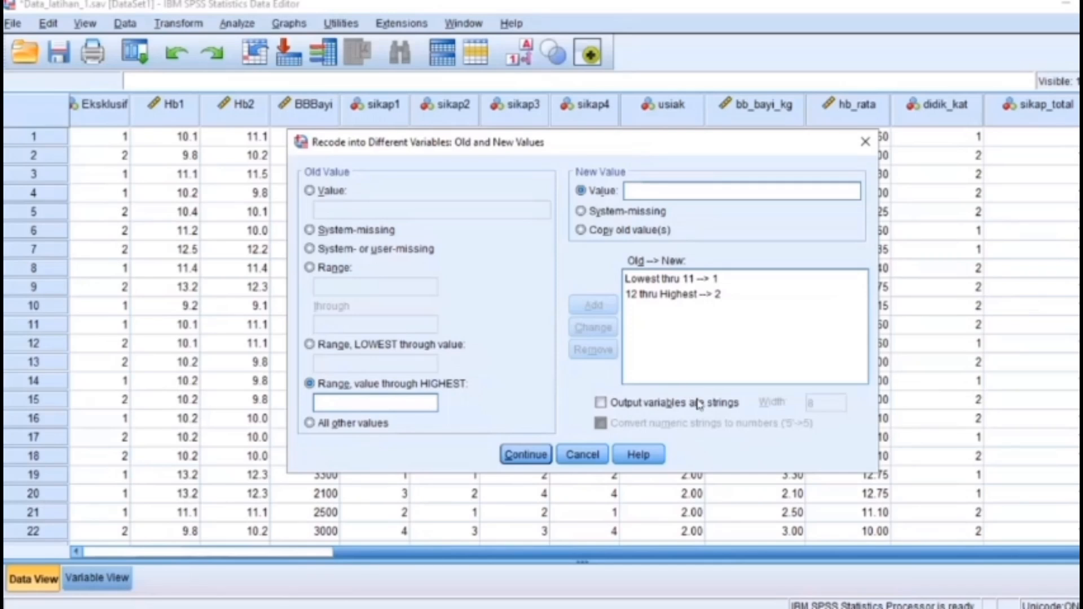
pyautogui.click(533, 452)
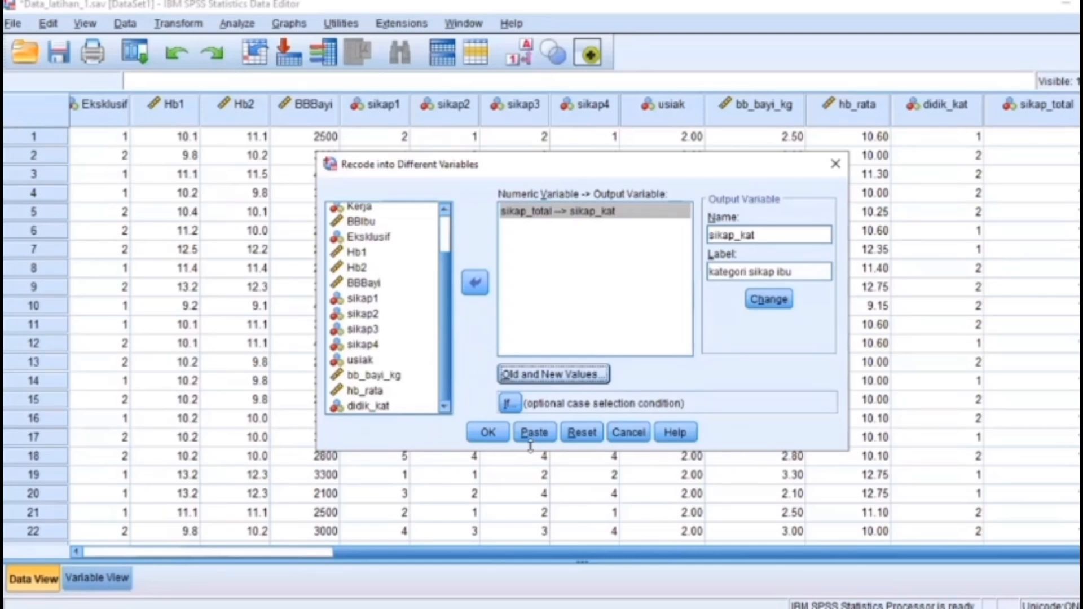
pyautogui.click(489, 438)
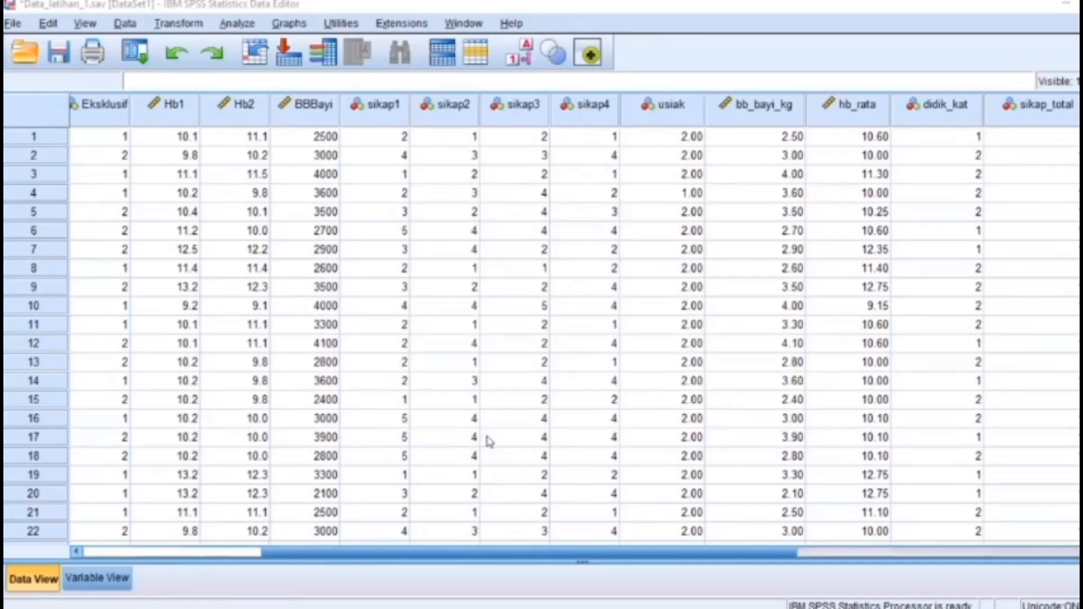
# Step: In the variable definitions, set sikap_kat to 0 decimals
pyautogui.click(116, 585)
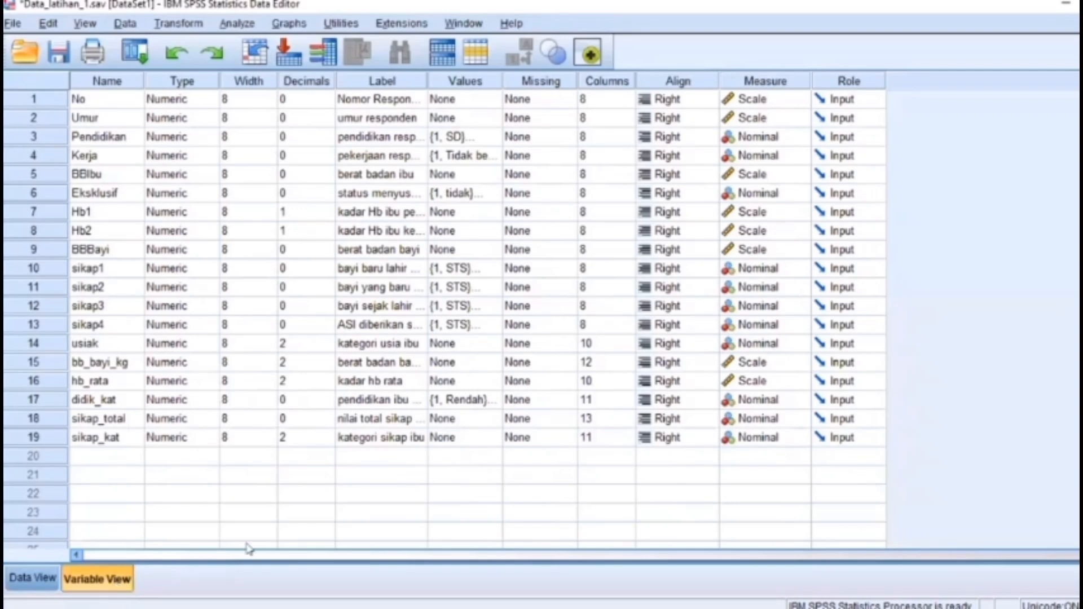
pyautogui.click(307, 433)
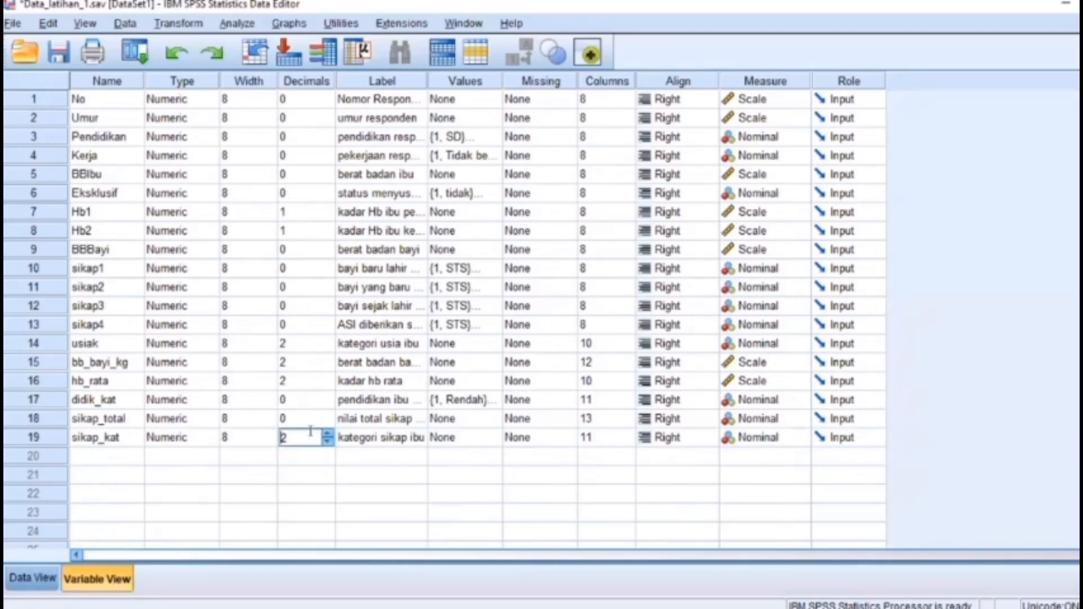
pyautogui.click(326, 441)
pyautogui.click(327, 441)
# Step: Open the value labels of sikap_kat and add the label "sikap negatif" for value 1
pyautogui.click(432, 437)
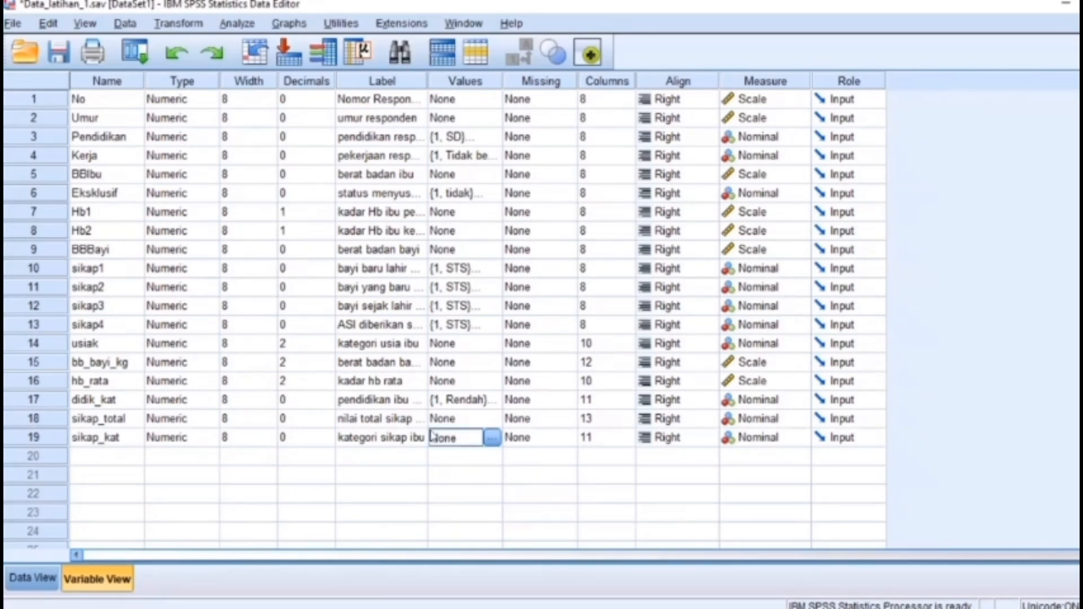
pyautogui.click(493, 439)
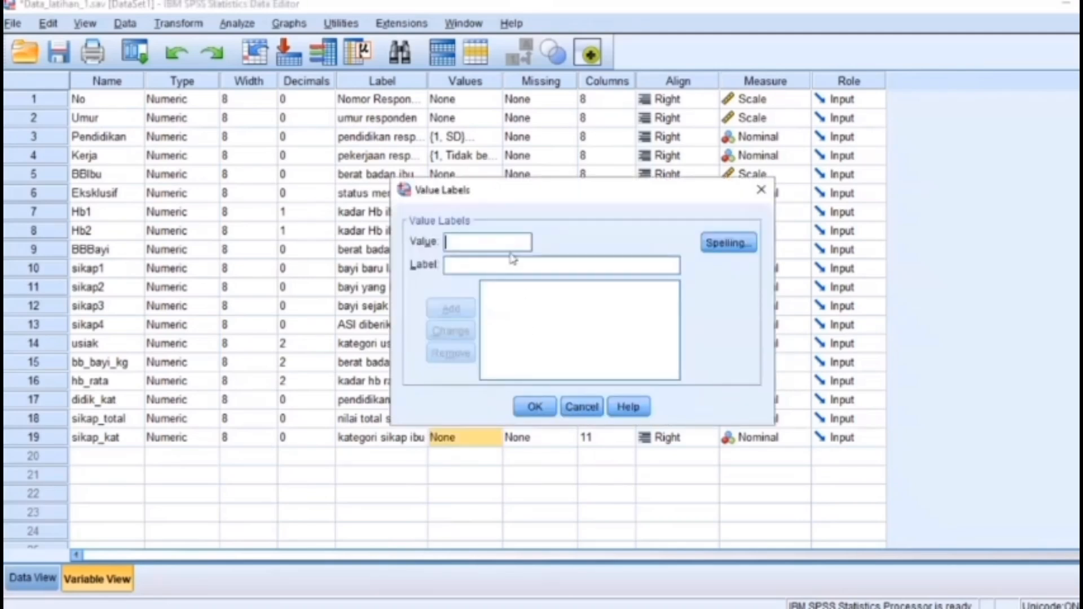
pyautogui.write('1')
pyautogui.click(484, 264)
pyautogui.write('sikap ')
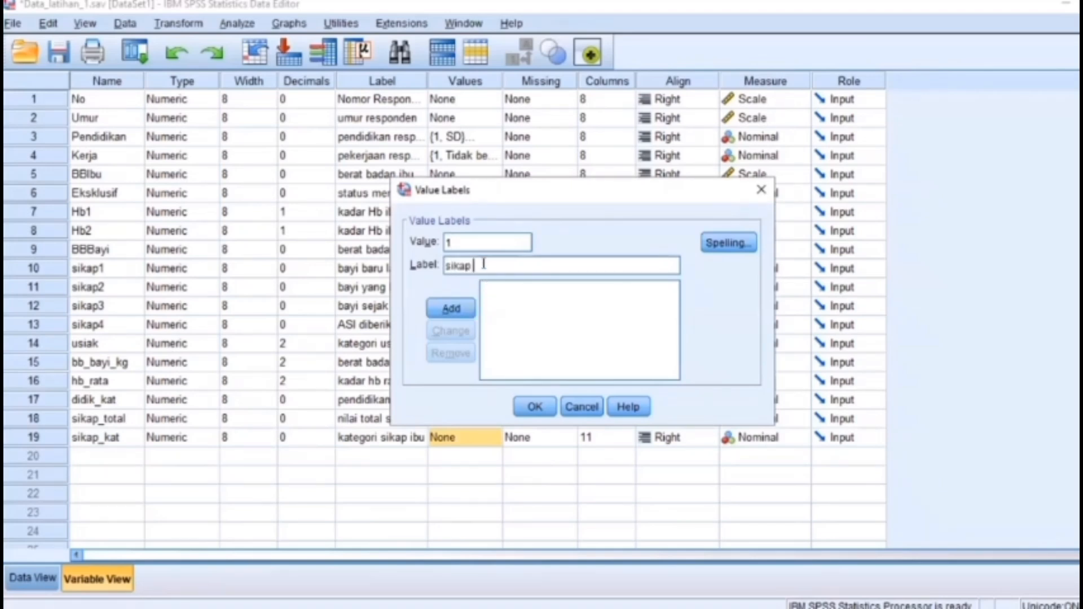
pyautogui.write('negatif')
pyautogui.click(452, 309)
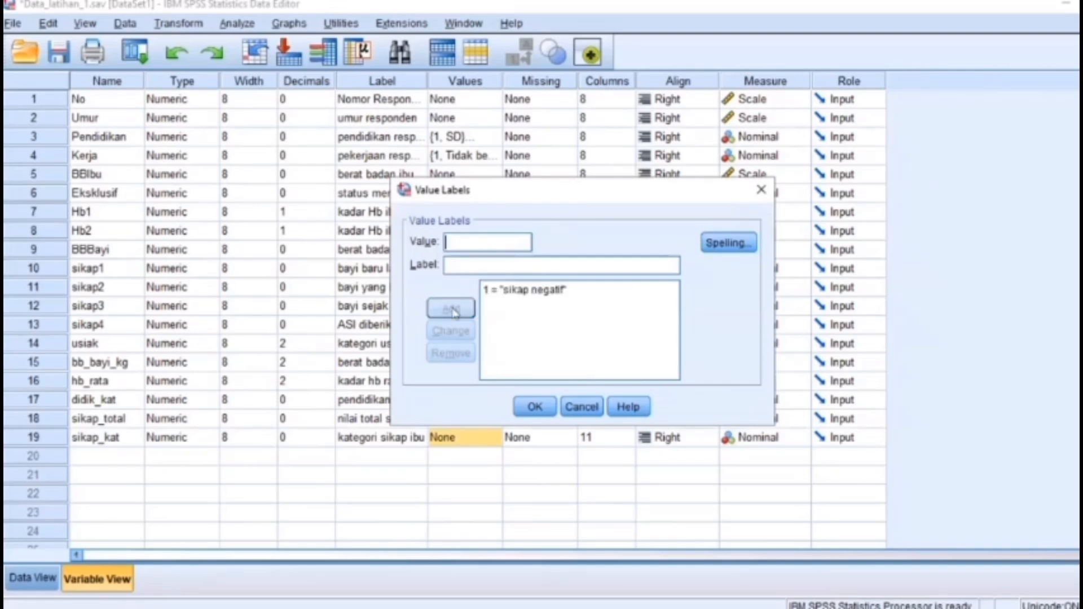
# Step: Add the label "sikap positif" for value 2 and apply the value labels to sikap_kat
pyautogui.write('2')
pyautogui.click(451, 265)
pyautogui.write('s')
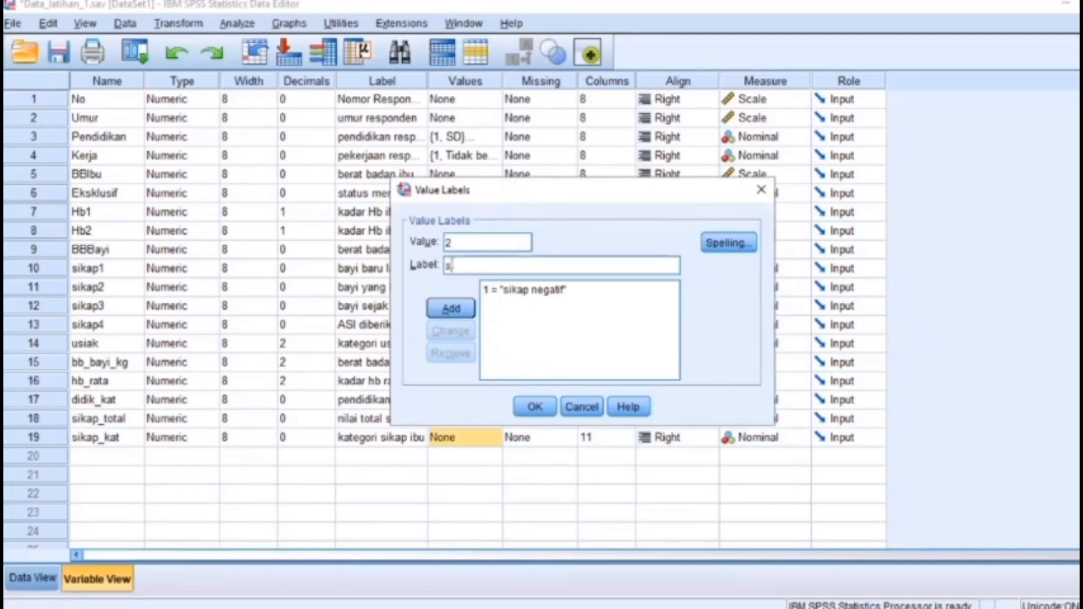
pyautogui.write('ikap positif')
pyautogui.click(460, 307)
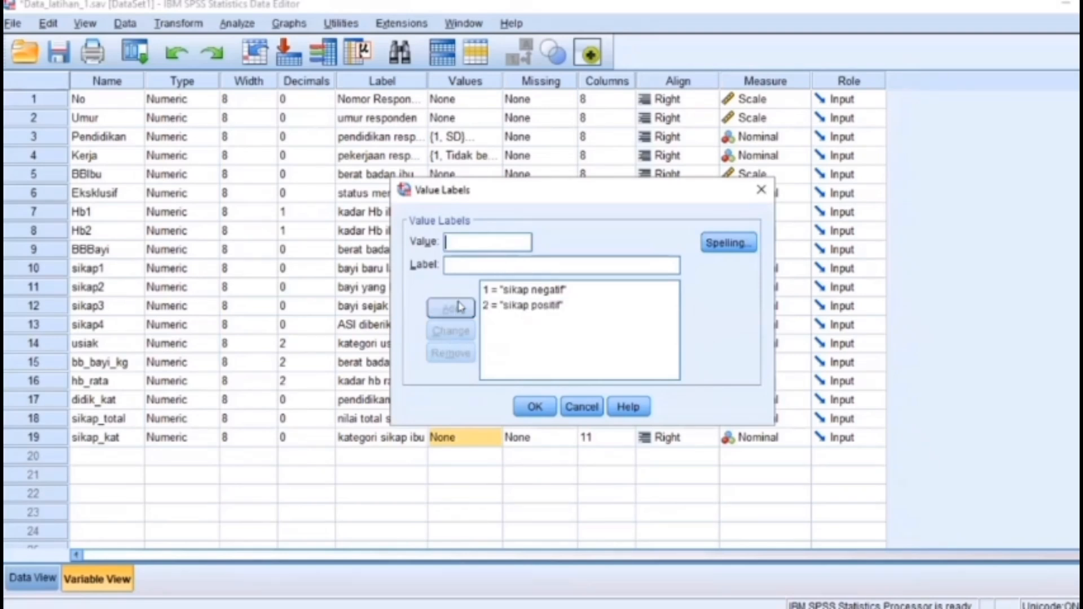
pyautogui.click(527, 403)
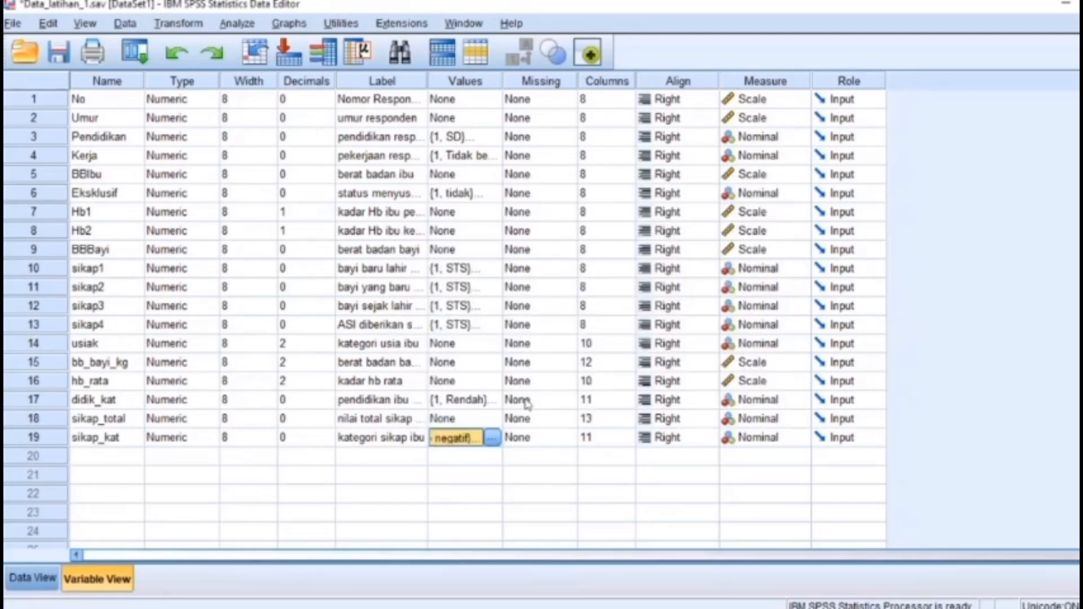
pyautogui.click(419, 515)
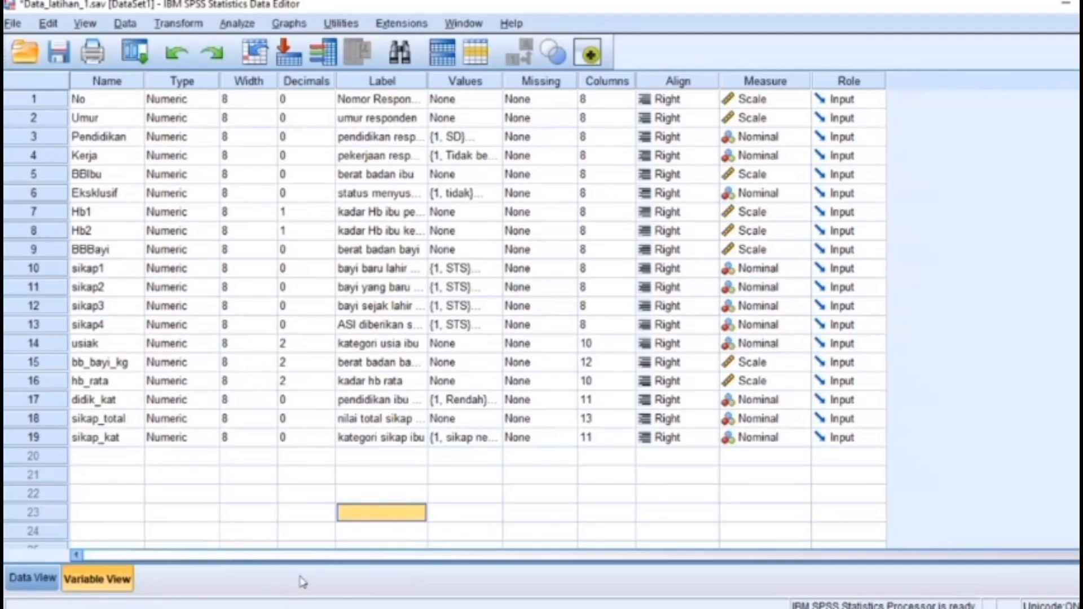
# Step: Return to the data, start a new Compute Variable with the previous settings cleared, and name the target variable risk
pyautogui.click(195, 16)
pyautogui.click(194, 17)
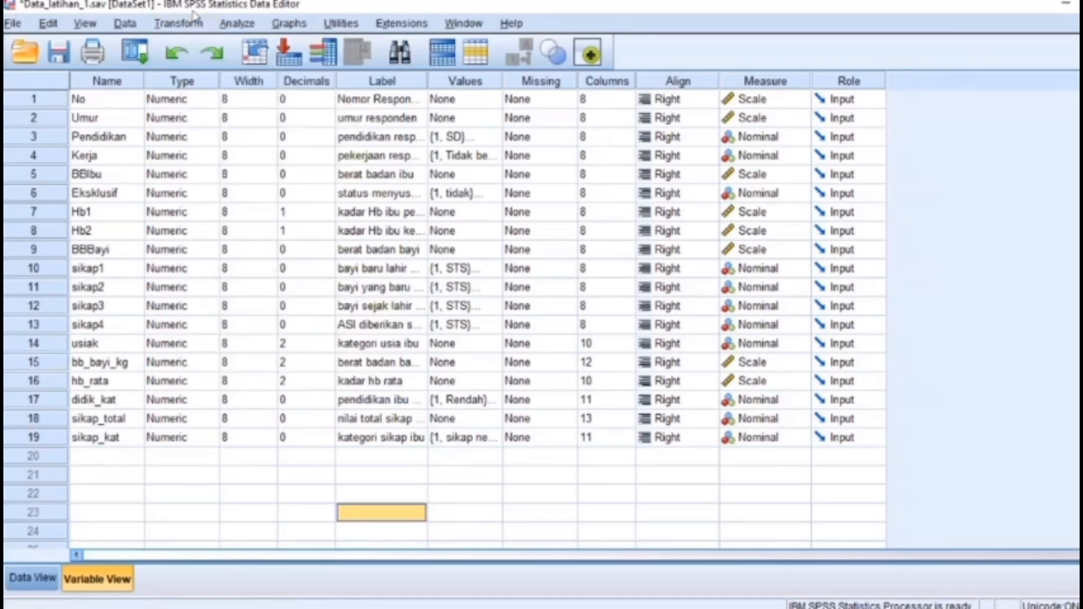
pyautogui.hotkey('ctrl', 't')
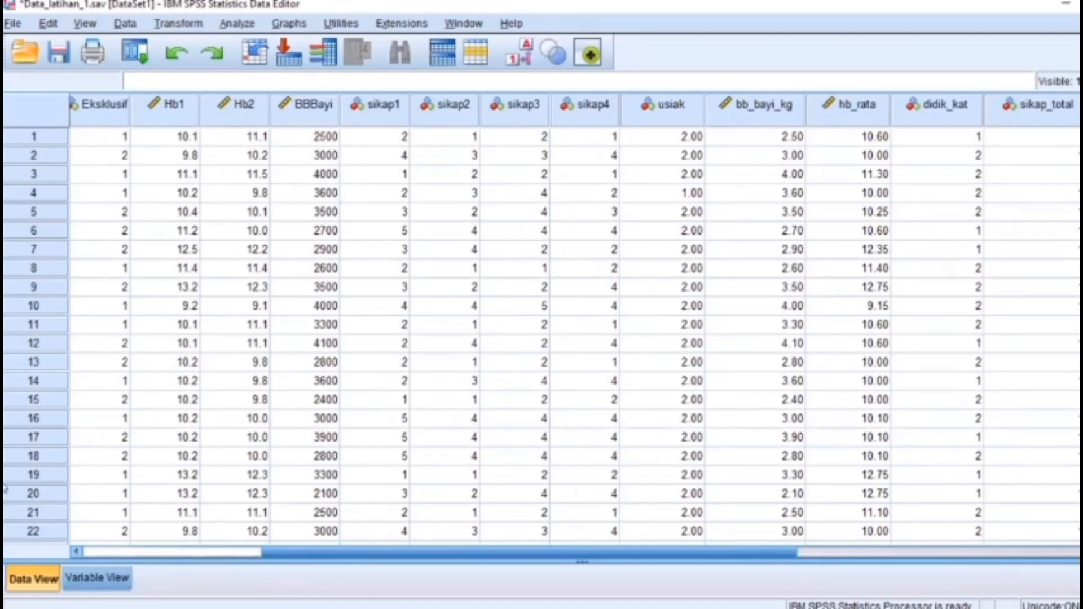
pyautogui.click(169, 25)
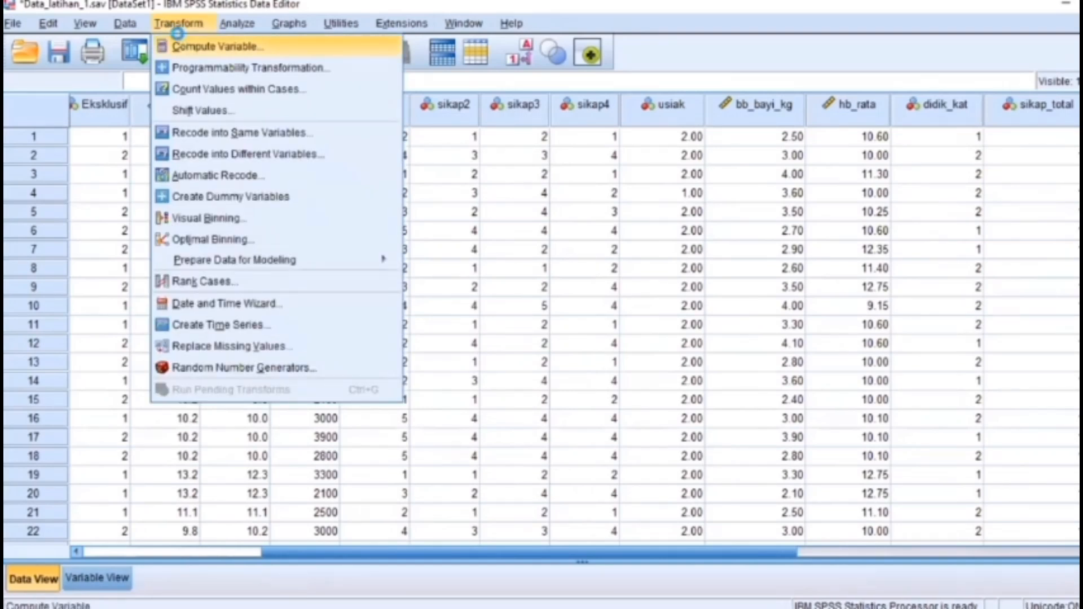
pyautogui.click(180, 45)
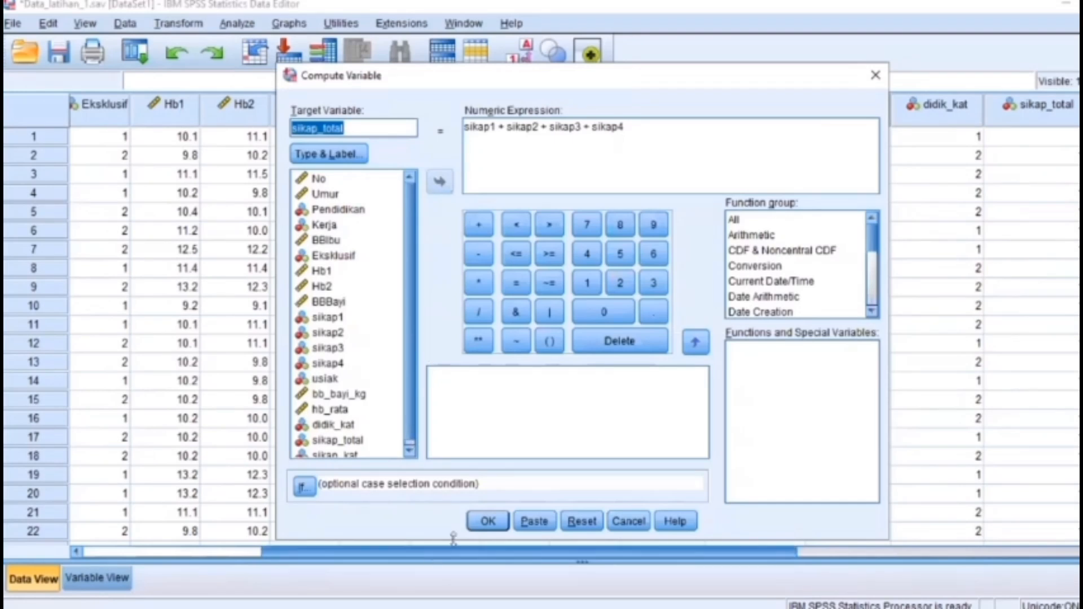
pyautogui.click(567, 523)
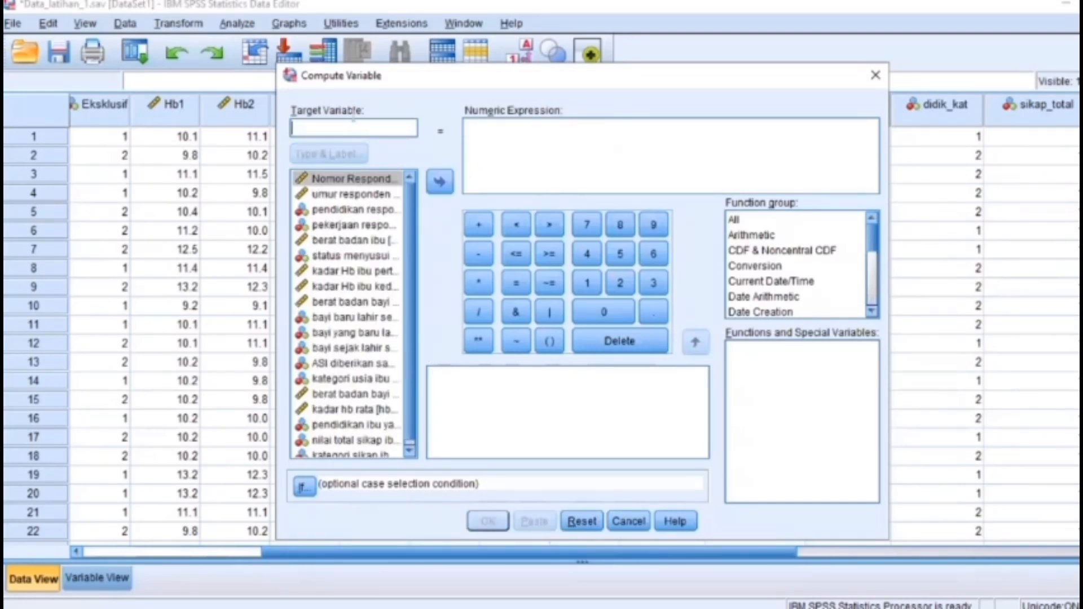
pyautogui.write('risk')
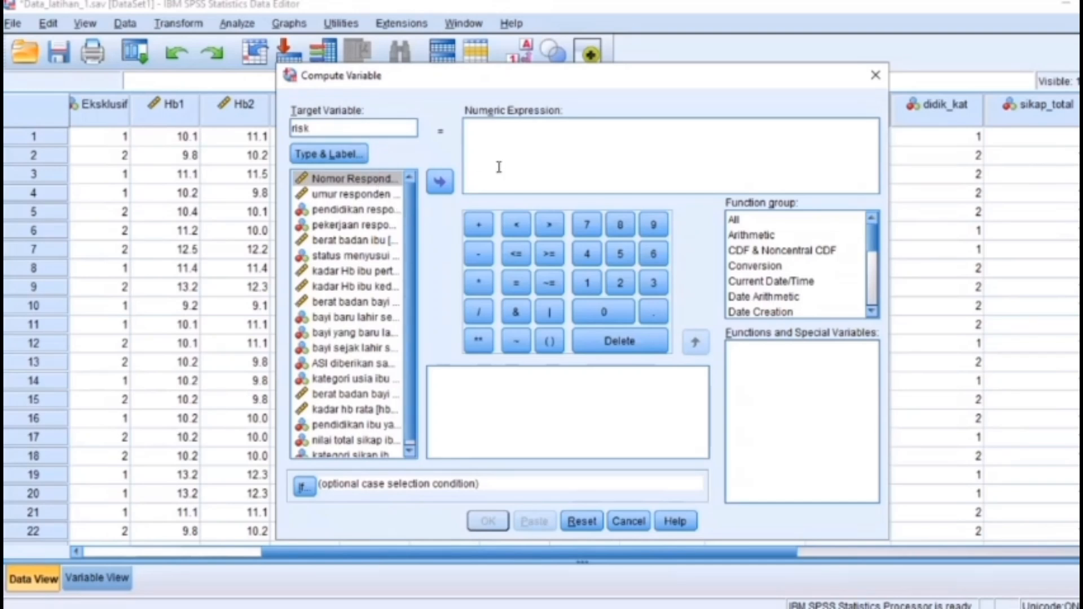
# Step: Set the numeric expression for risk to 2 and compute the variable for all cases
pyautogui.click(503, 137)
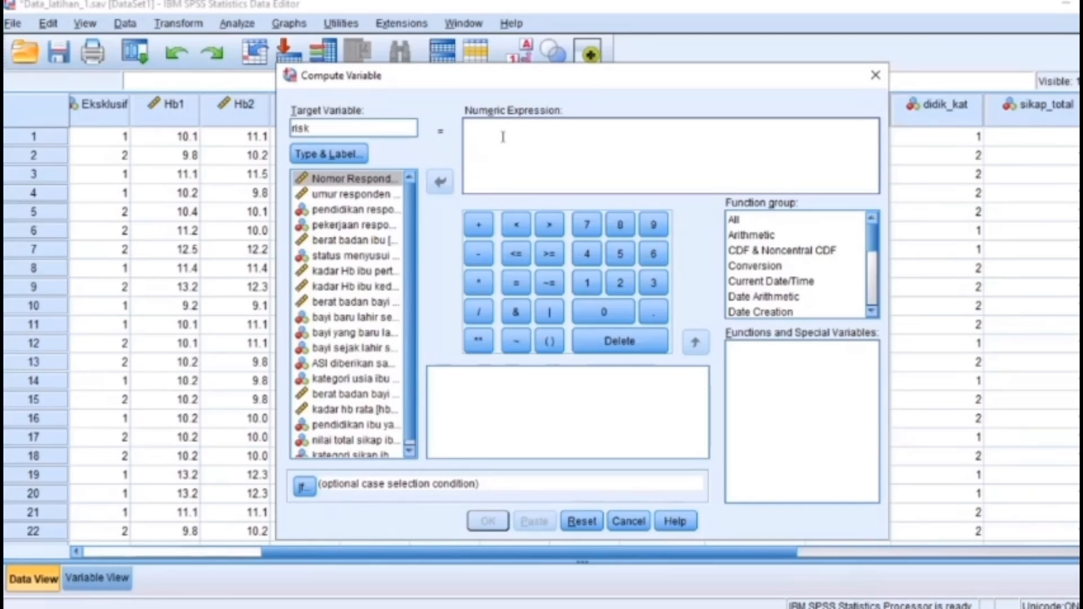
pyautogui.write('2')
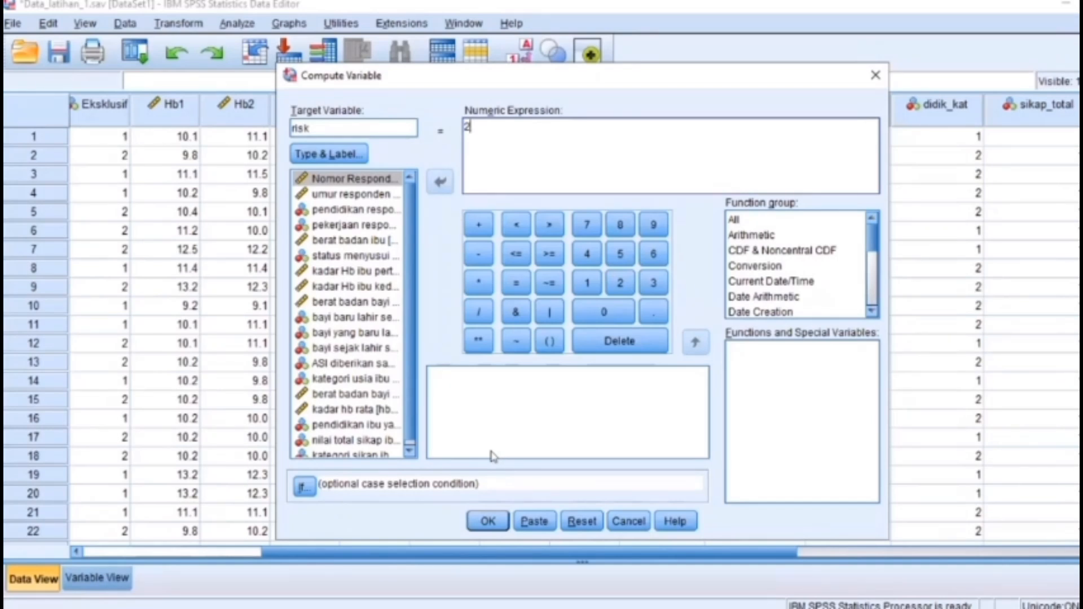
pyautogui.click(490, 522)
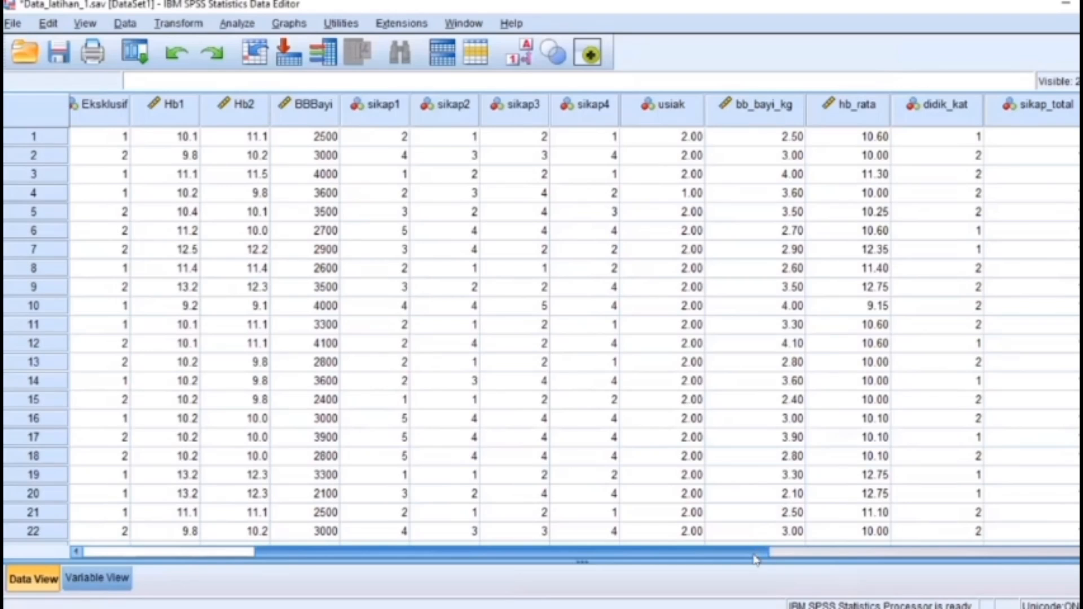
pyautogui.moveTo(755, 554); pyautogui.dragTo(912, 546)
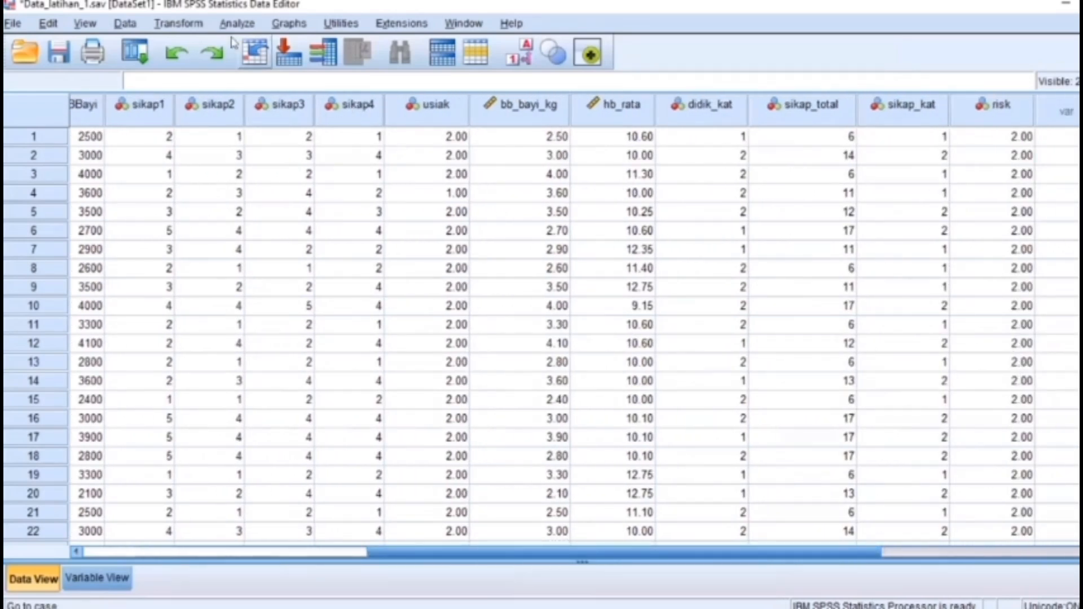
# Step: Start Compute Variable again for risk and replace the numeric expression with 1
pyautogui.click(180, 23)
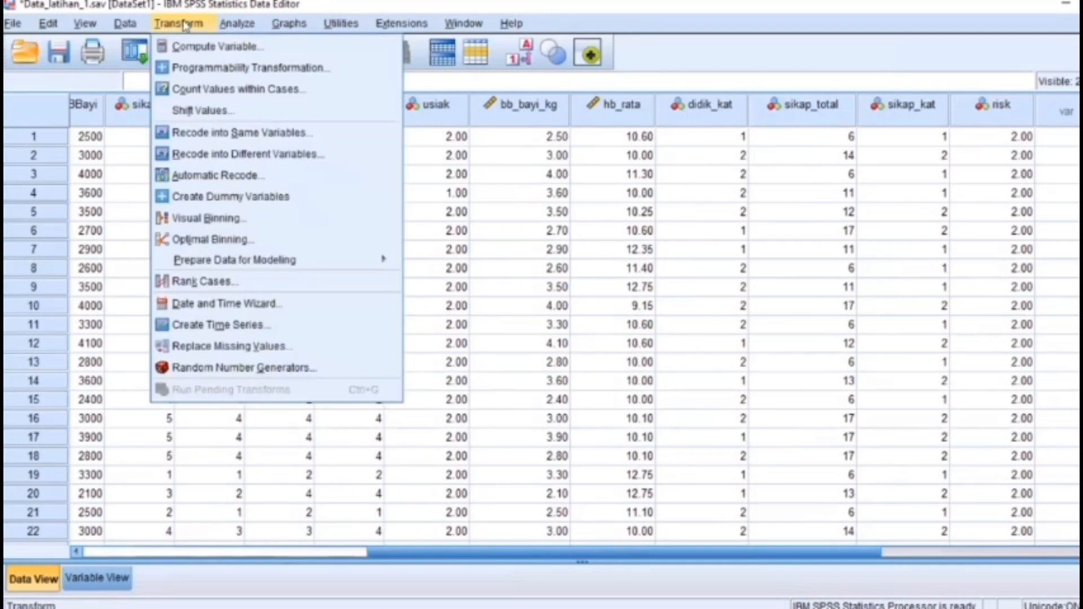
pyautogui.click(197, 51)
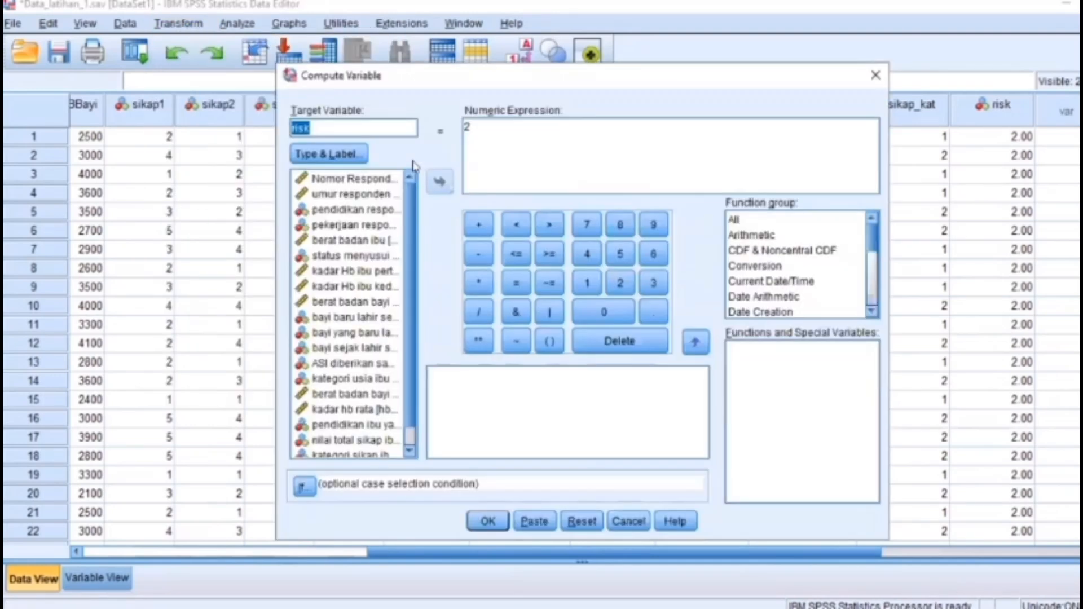
pyautogui.click(493, 129)
pyautogui.press('BackSpace')
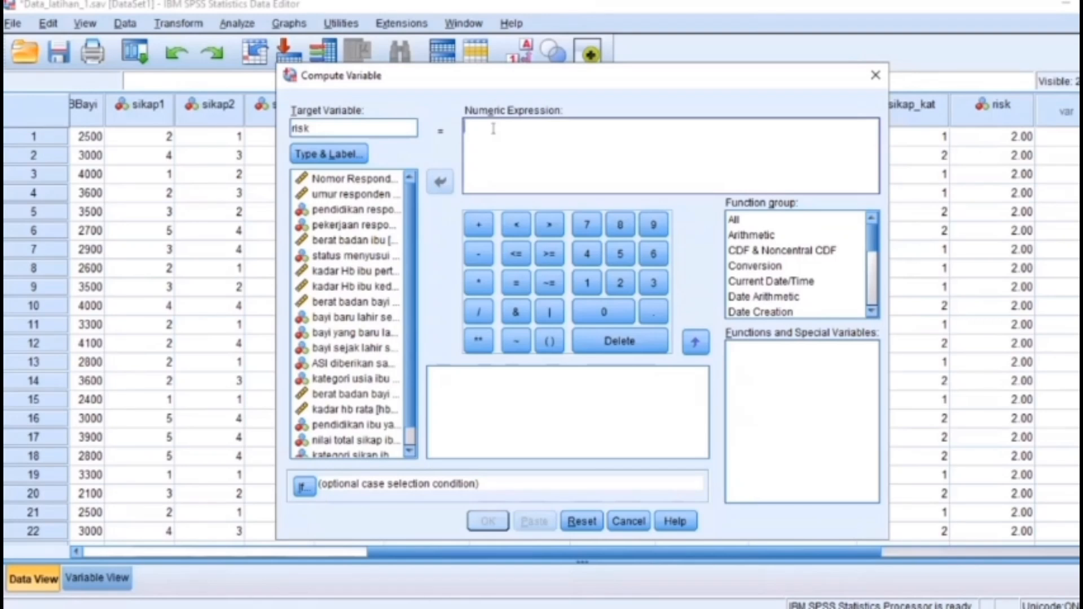
pyautogui.write('1')
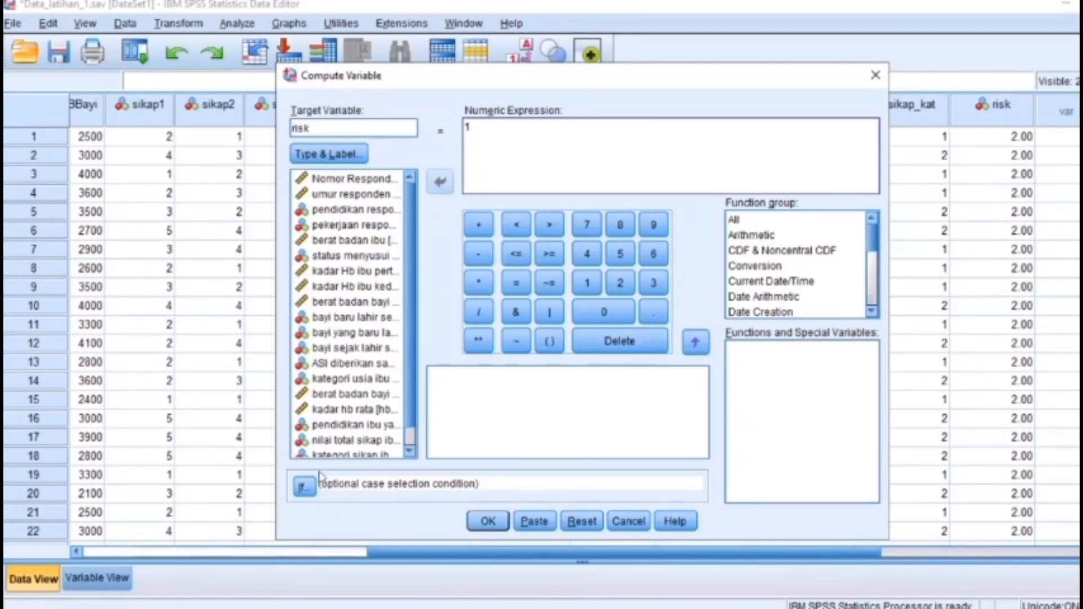
# Step: Restrict the computation to cases that satisfy a condition and display the source variables by name instead of label
pyautogui.click(304, 488)
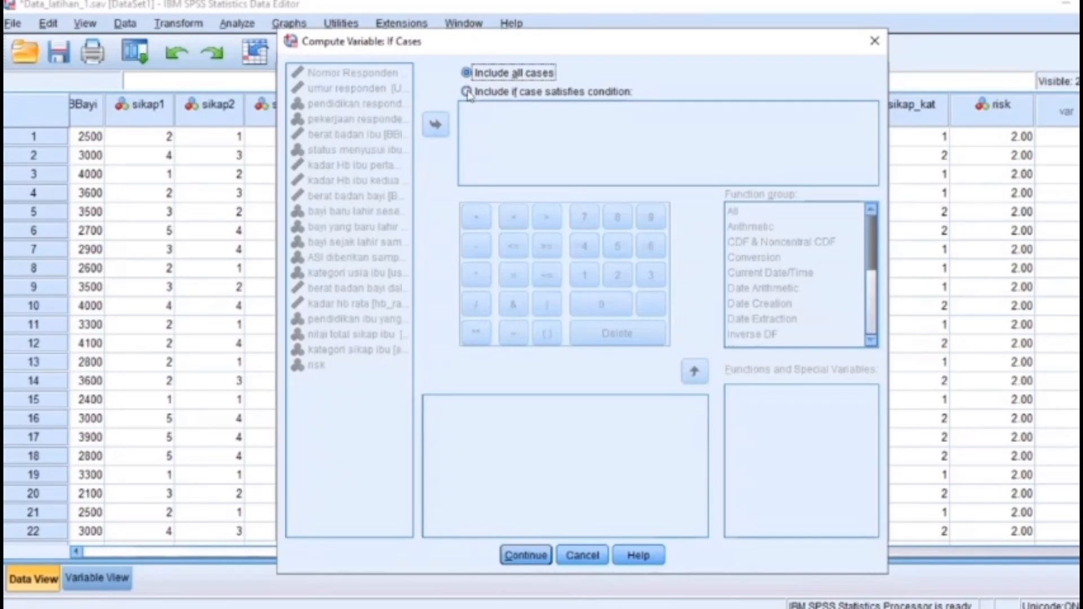
pyautogui.click(467, 92)
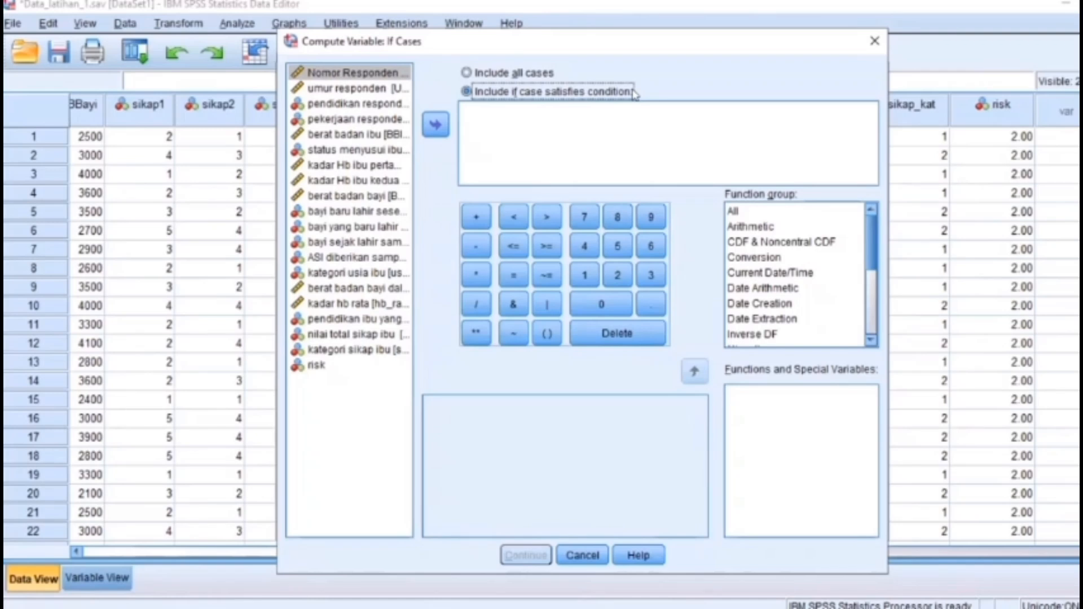
pyautogui.click(566, 115)
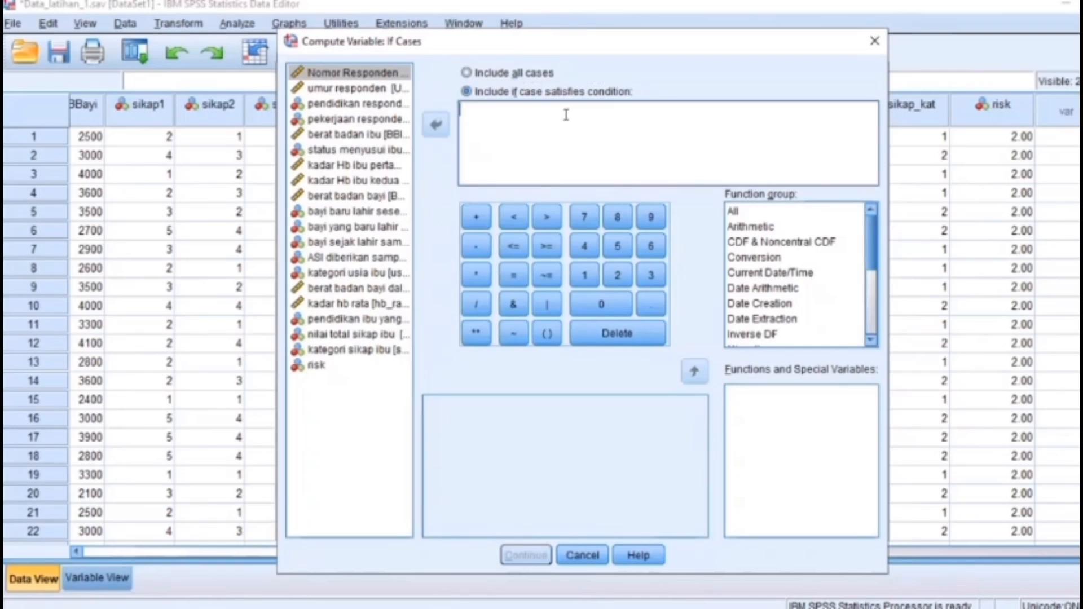
pyautogui.rightClick(356, 103)
pyautogui.click(360, 129)
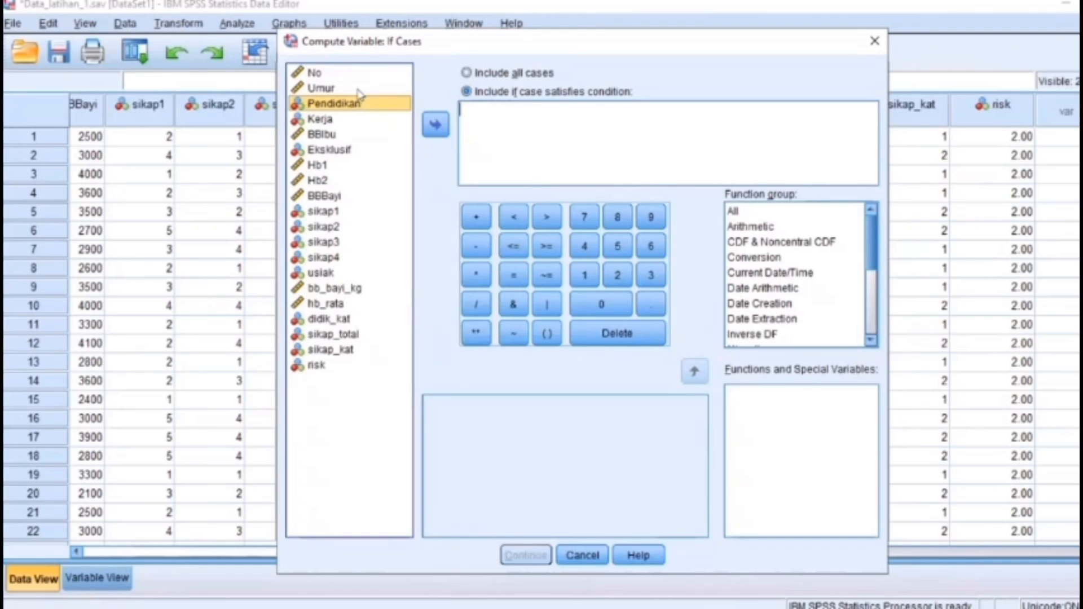
# Step: Enter Umur > 30 as the first part of the case condition
pyautogui.click(359, 90)
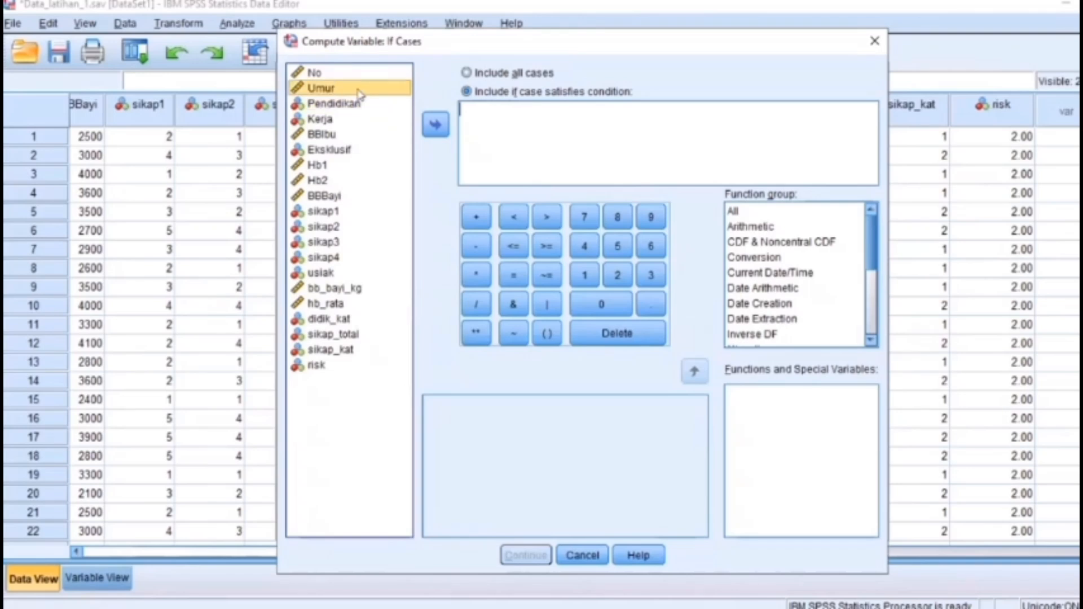
pyautogui.click(438, 125)
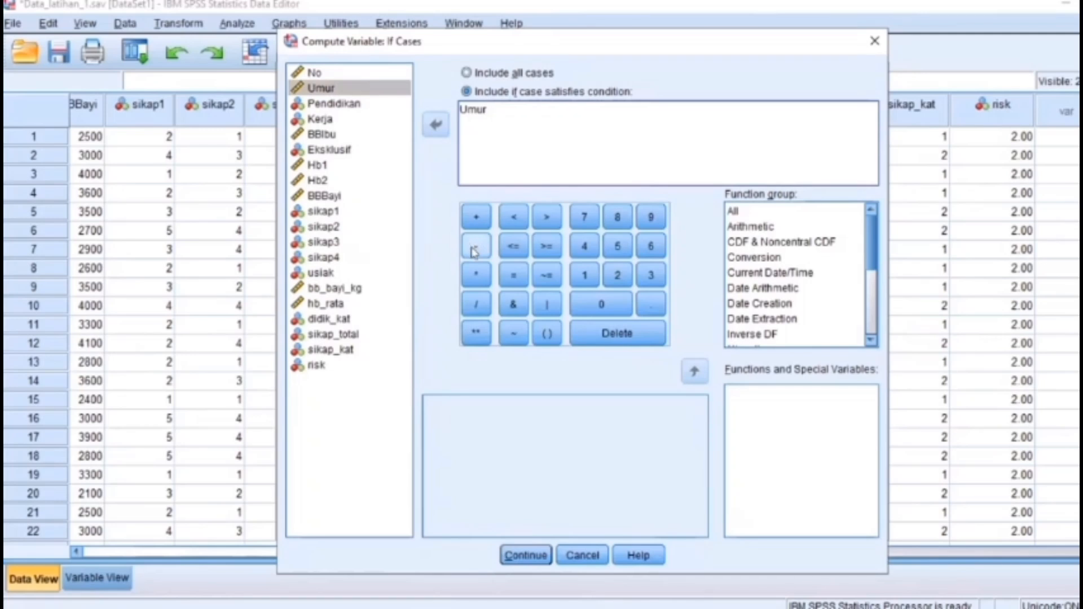
pyautogui.click(547, 217)
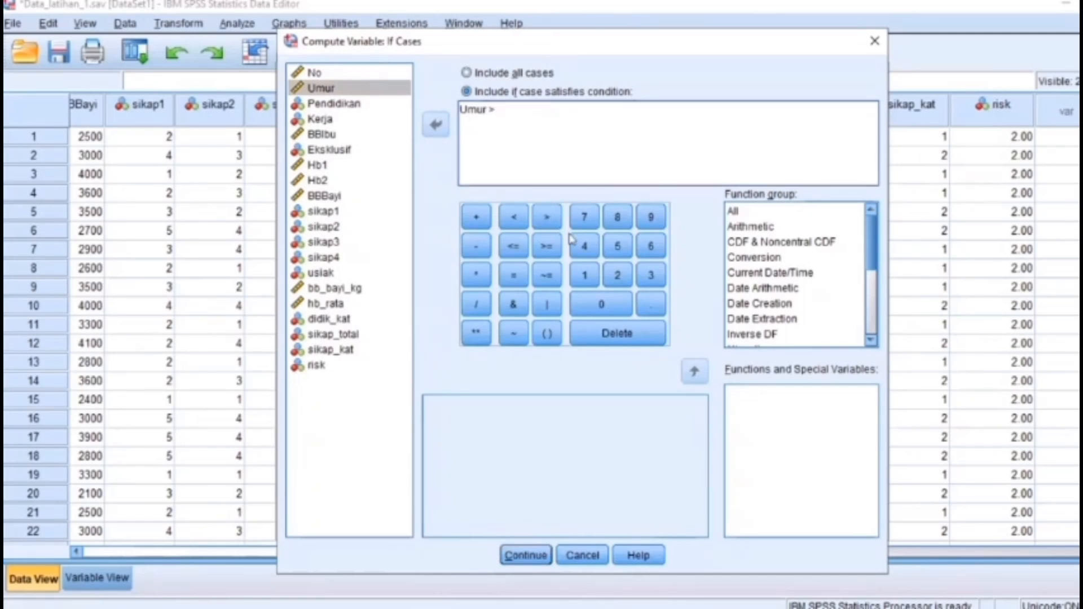
pyautogui.click(649, 272)
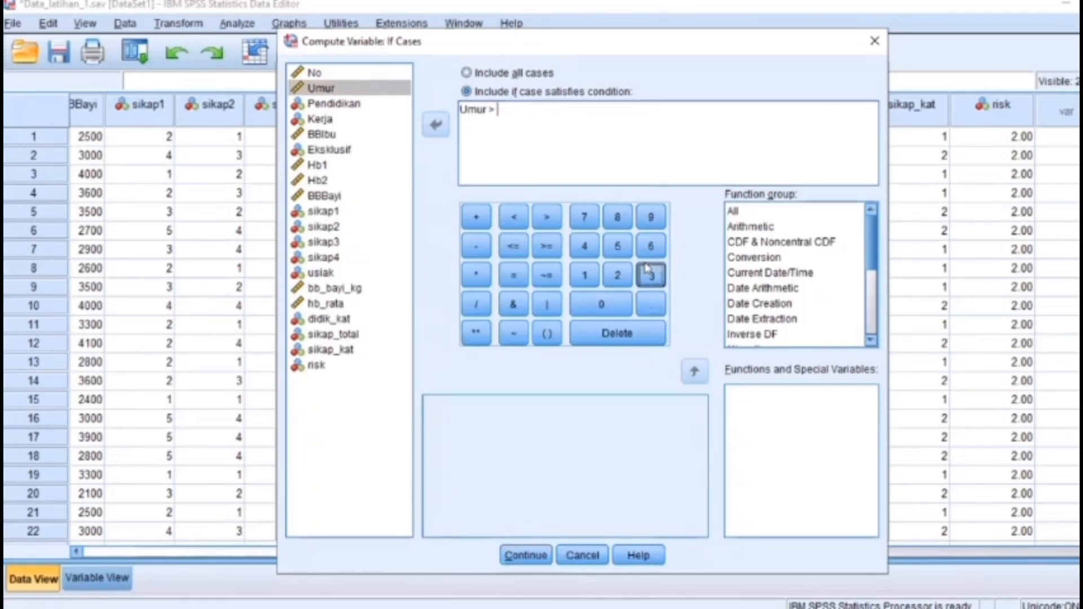
pyautogui.click(597, 303)
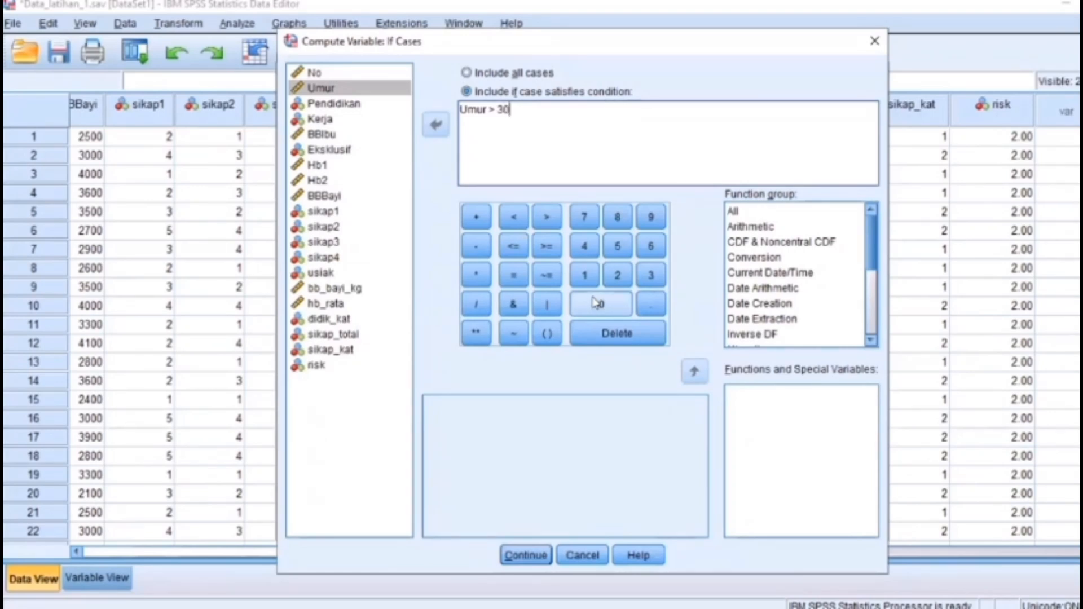
# Step: Extend the case condition with & BBIbu < 50
pyautogui.click(514, 305)
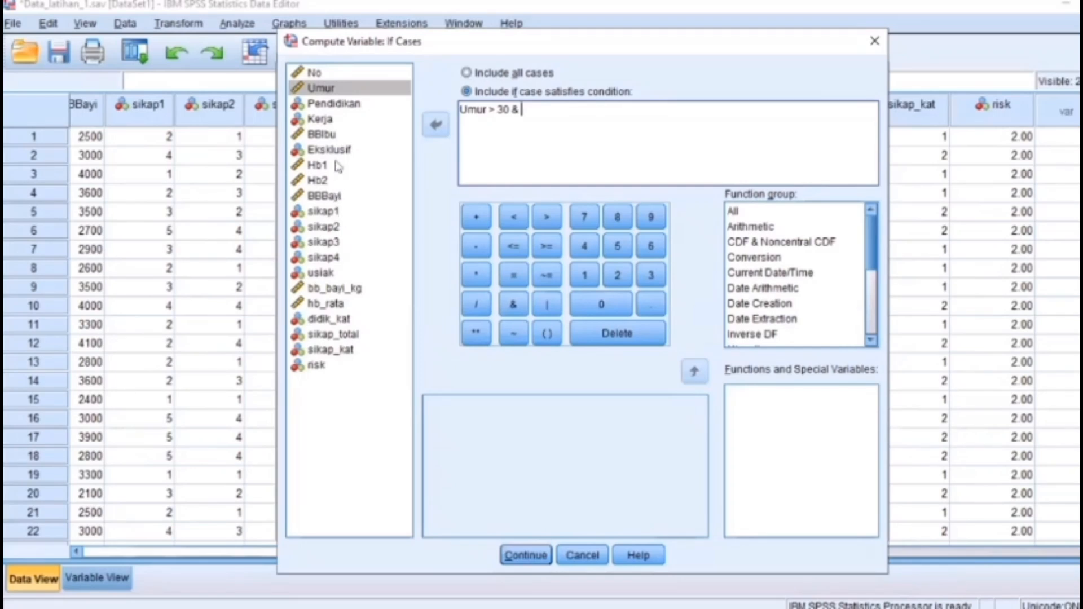
pyautogui.click(345, 136)
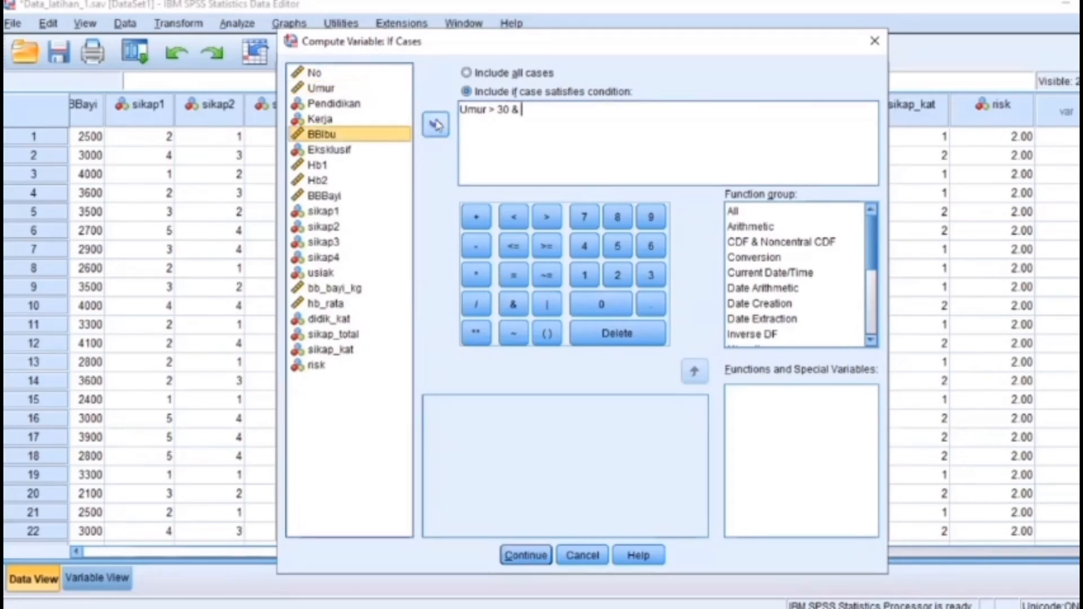
pyautogui.click(436, 125)
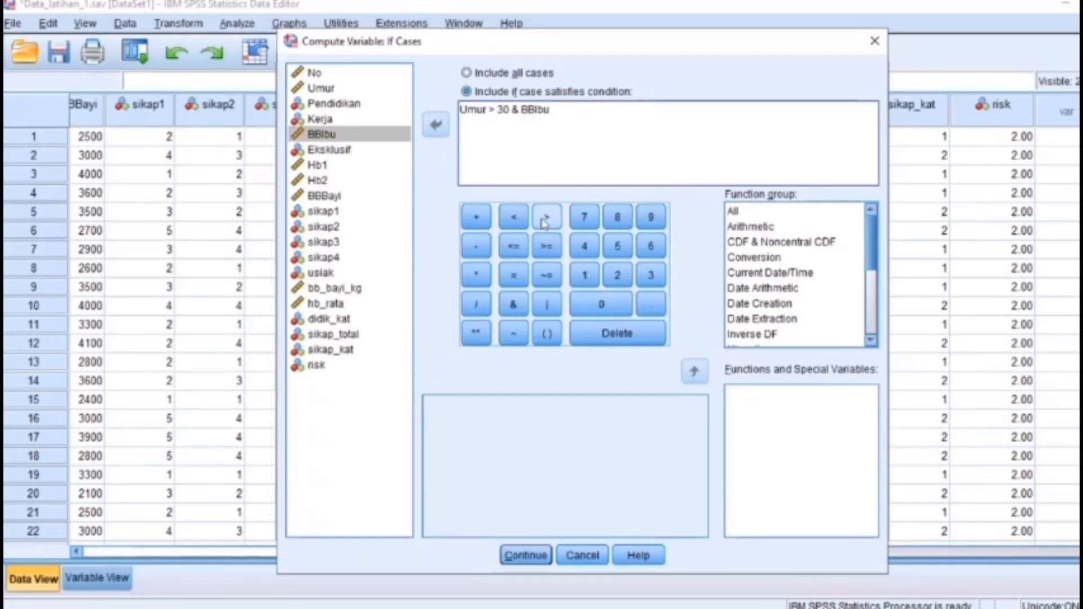
pyautogui.click(514, 216)
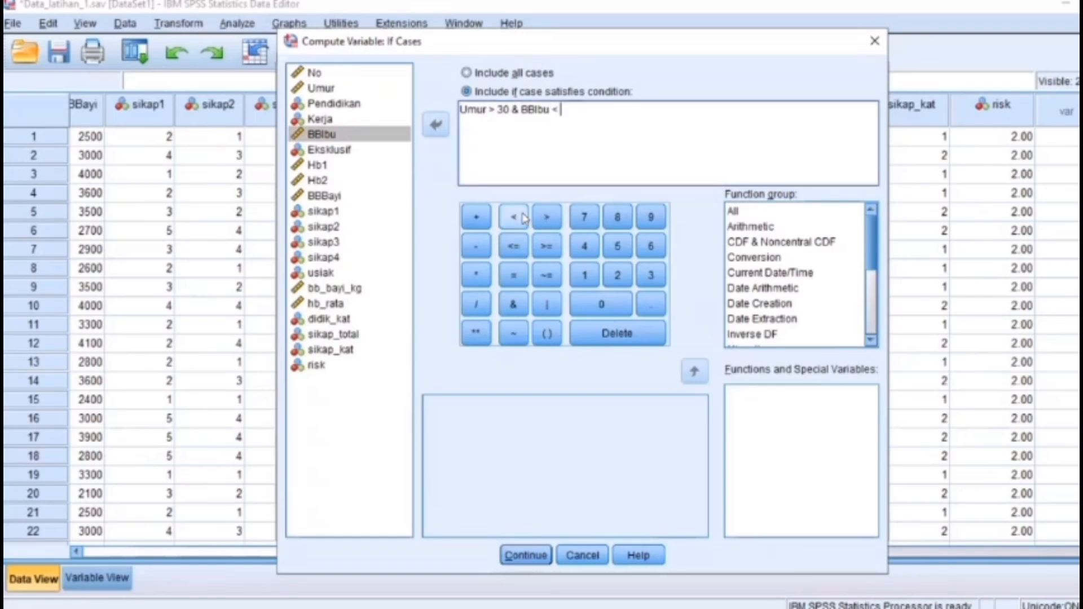
pyautogui.click(619, 247)
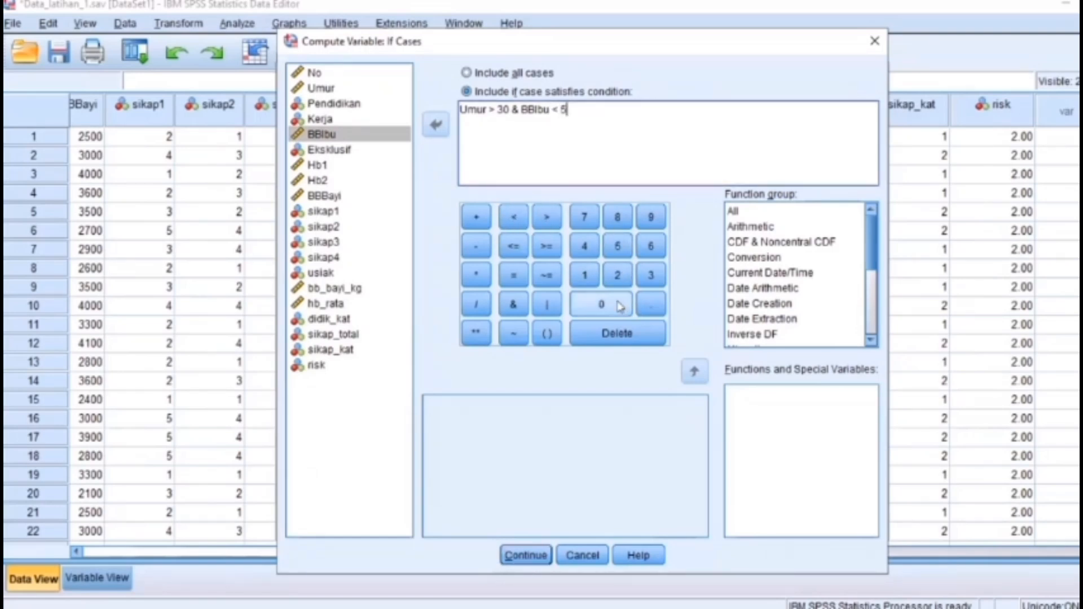
pyautogui.click(620, 305)
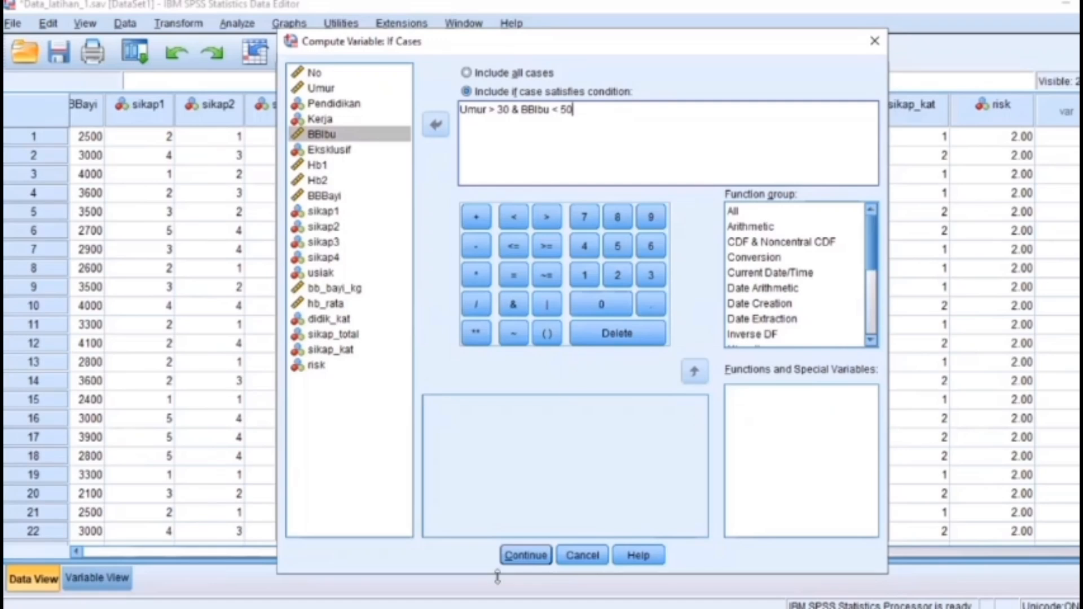
# Step: Accept the case condition, run the computation over the existing risk variable, and check the risk column down to the last case
pyautogui.click(525, 557)
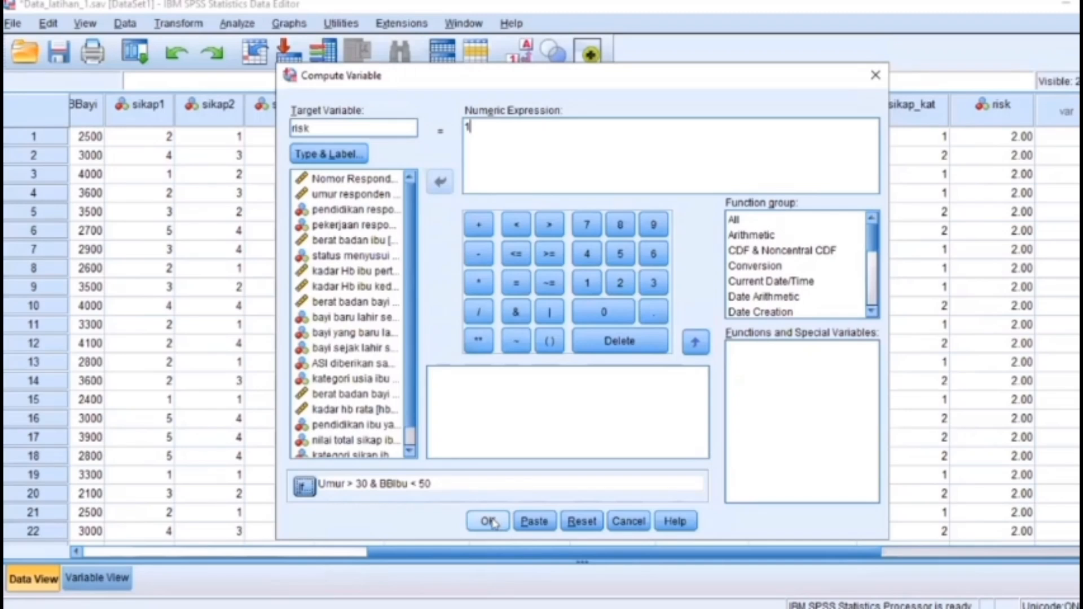
pyautogui.click(488, 522)
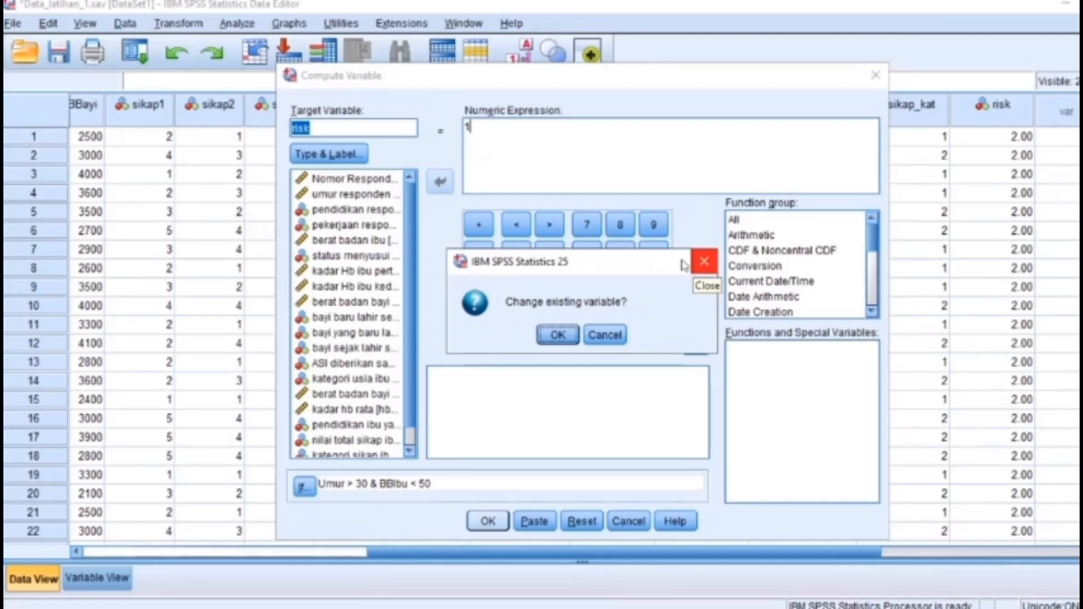
pyautogui.click(570, 335)
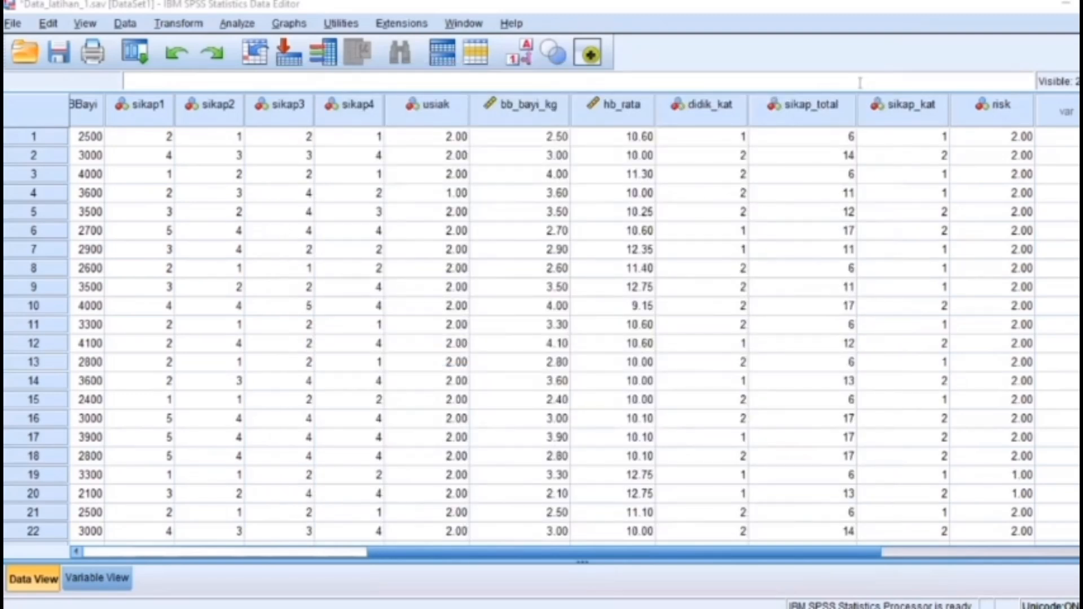
pyautogui.press('pagedown')
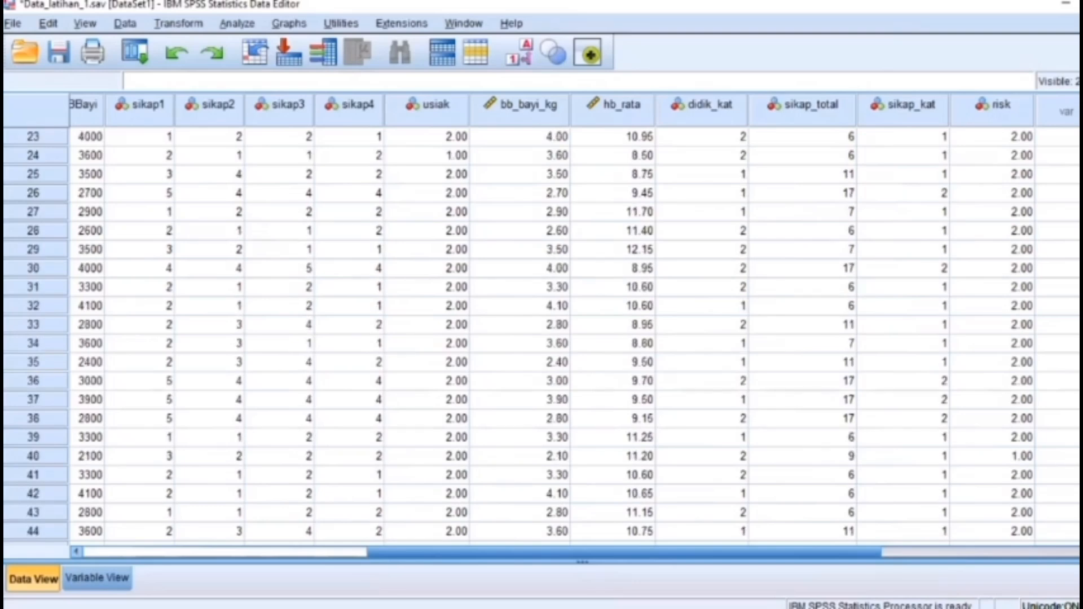
pyautogui.scroll(-3, 542, 337)
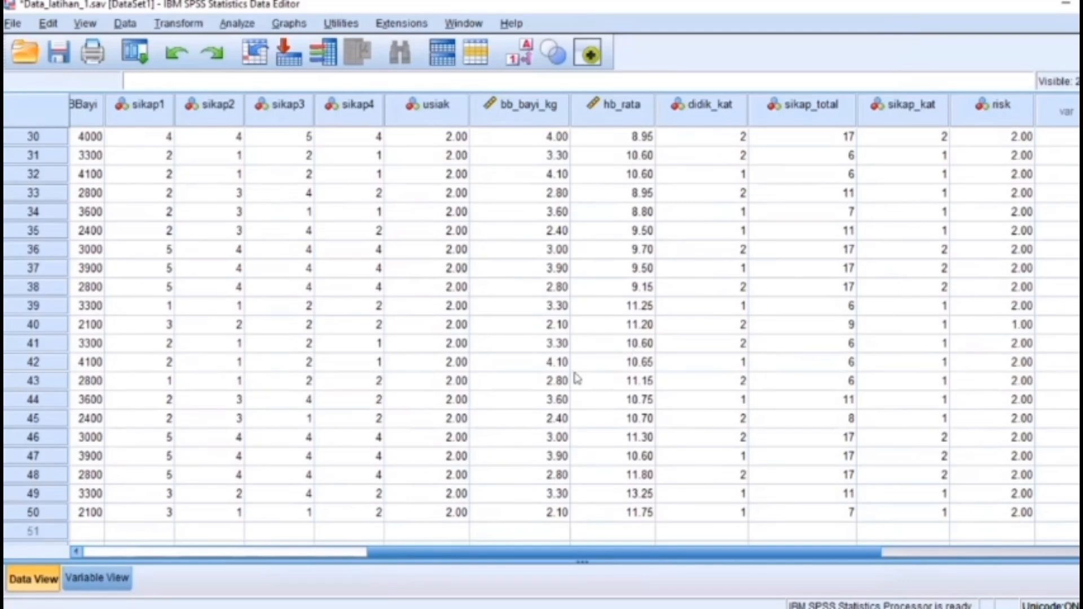
# Step: In the variable definitions, set risk to 0 decimals and label it "kategori risiko ibu"
pyautogui.click(117, 578)
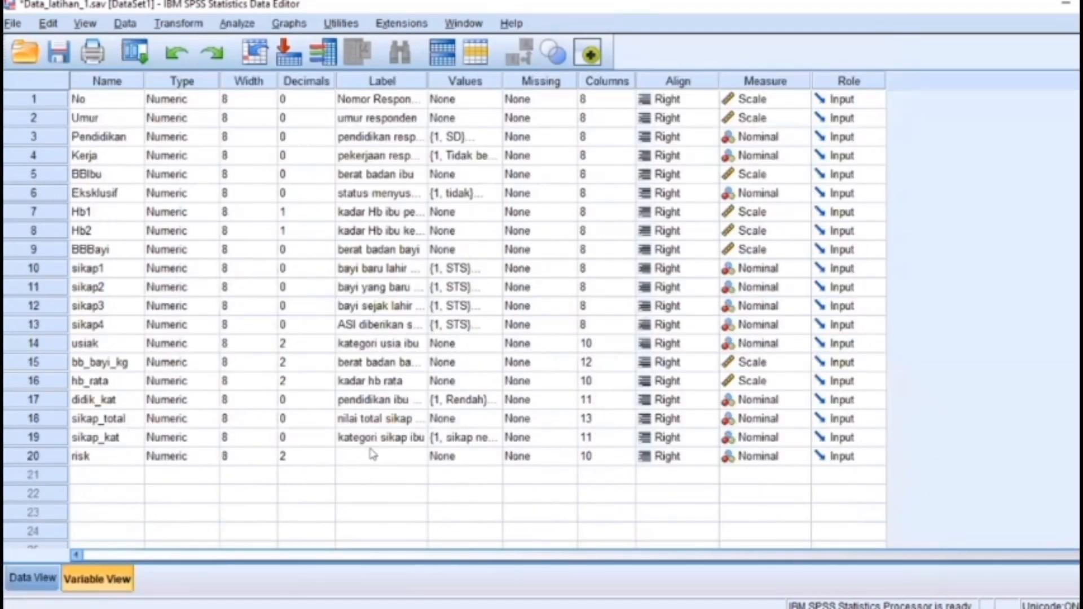
pyautogui.click(285, 454)
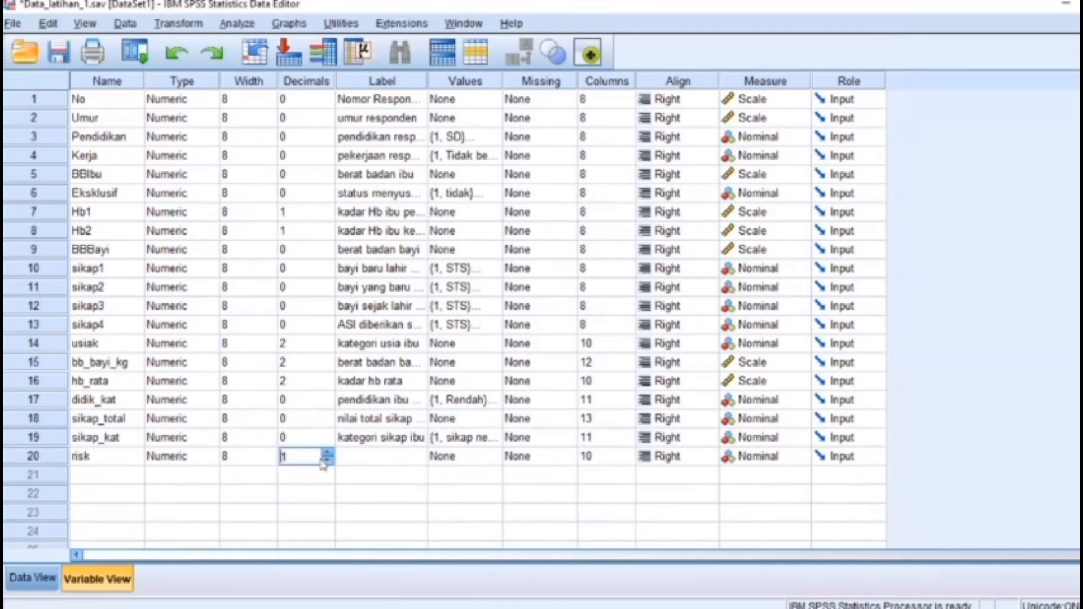
pyautogui.click(361, 456)
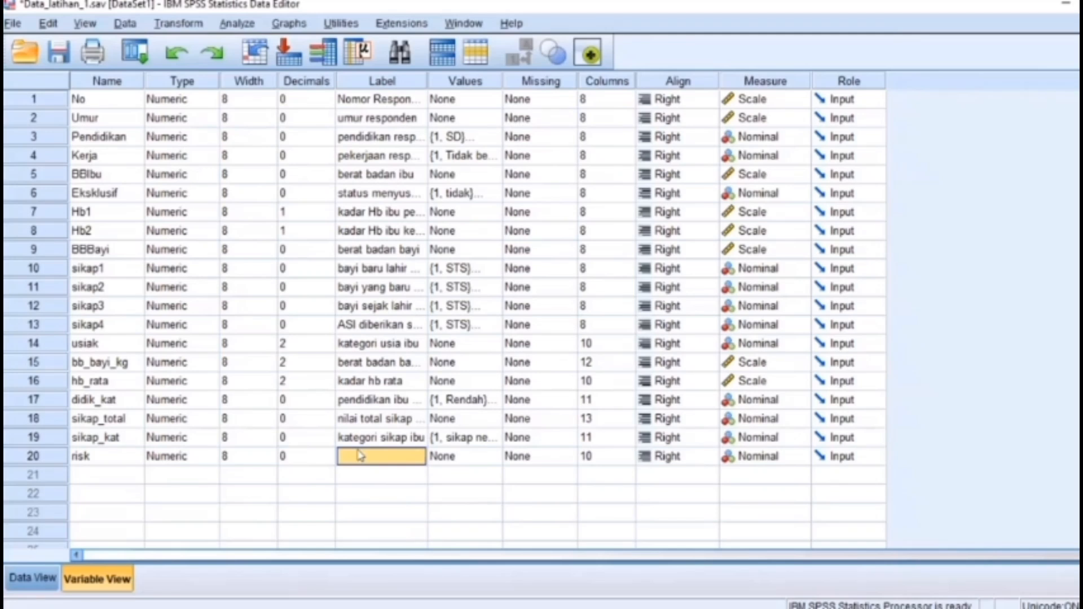
pyautogui.write('ka')
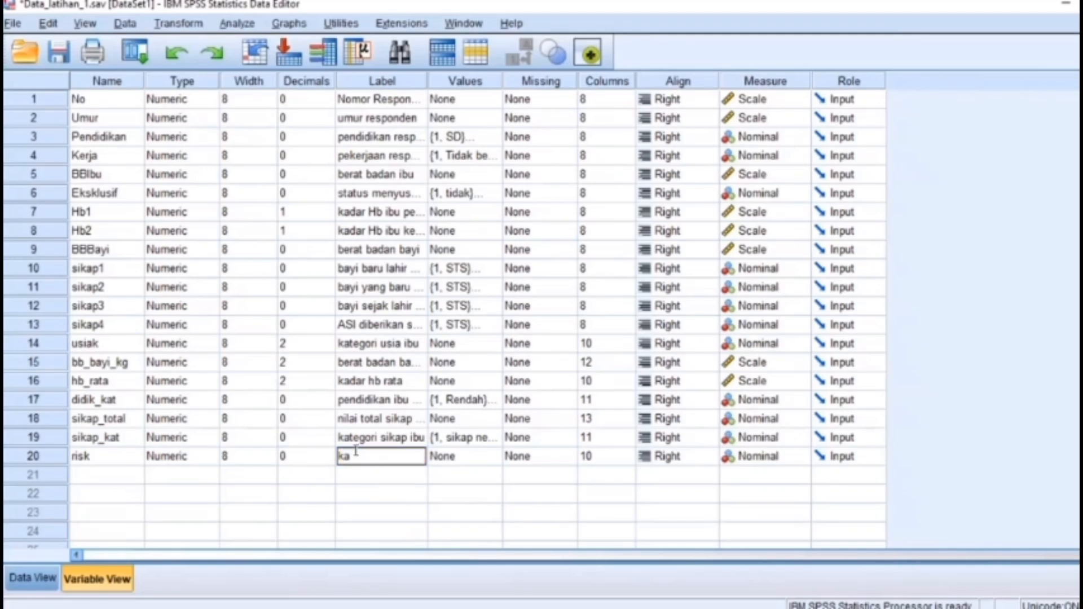
pyautogui.write('teg')
pyautogui.write('ori risiko ibu')
# Step: Open the value labels of risk and add the label "risiko tinggi" for value 1
pyautogui.click(468, 463)
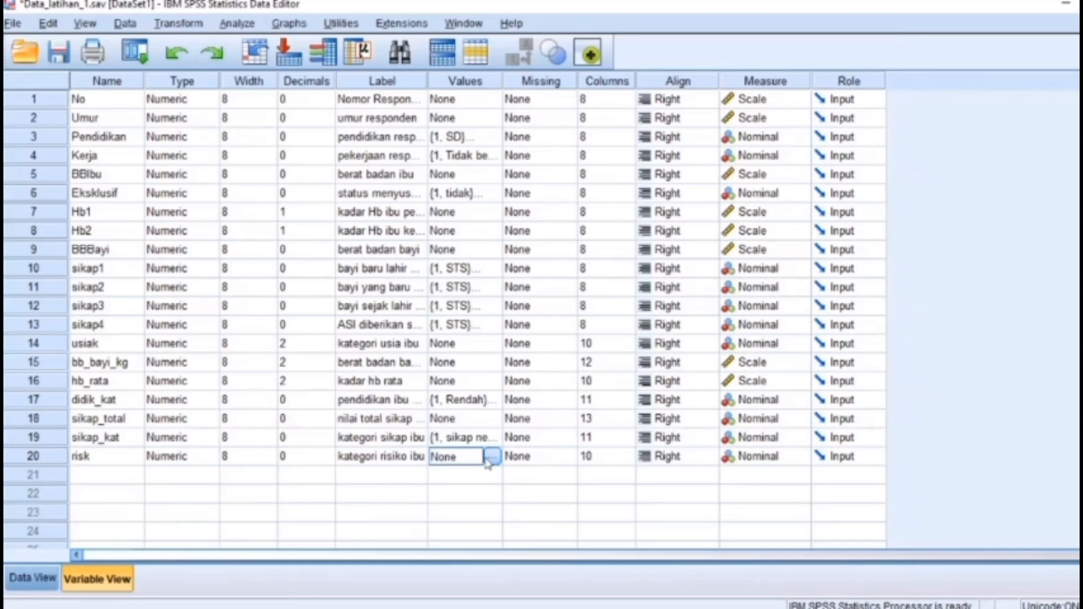
pyautogui.click(489, 458)
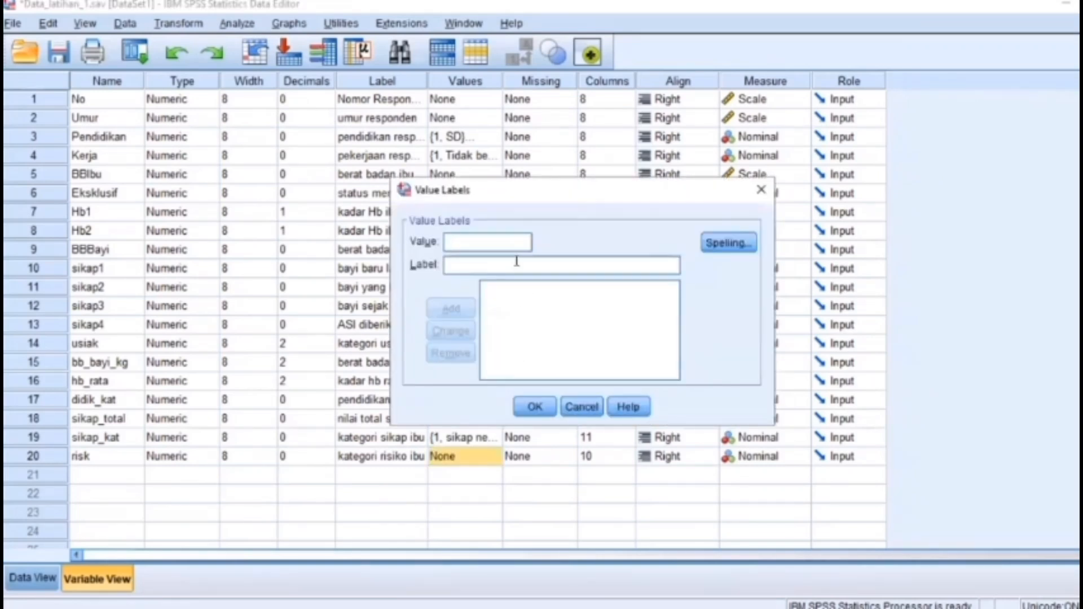
pyautogui.write('1')
pyautogui.click(514, 262)
pyautogui.write('ris')
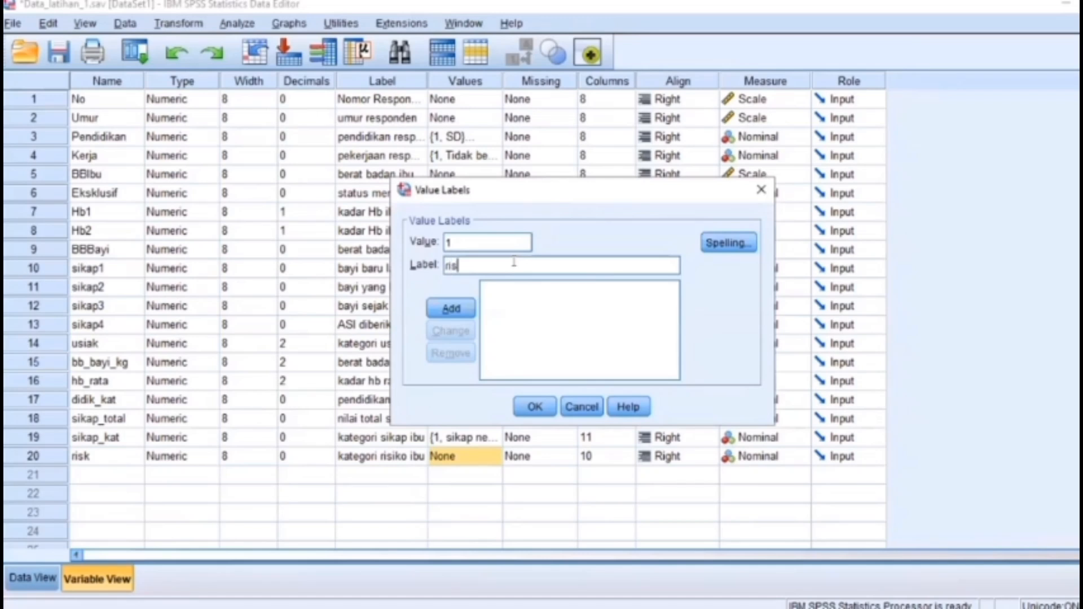
pyautogui.write('iko tinggi')
pyautogui.click(451, 308)
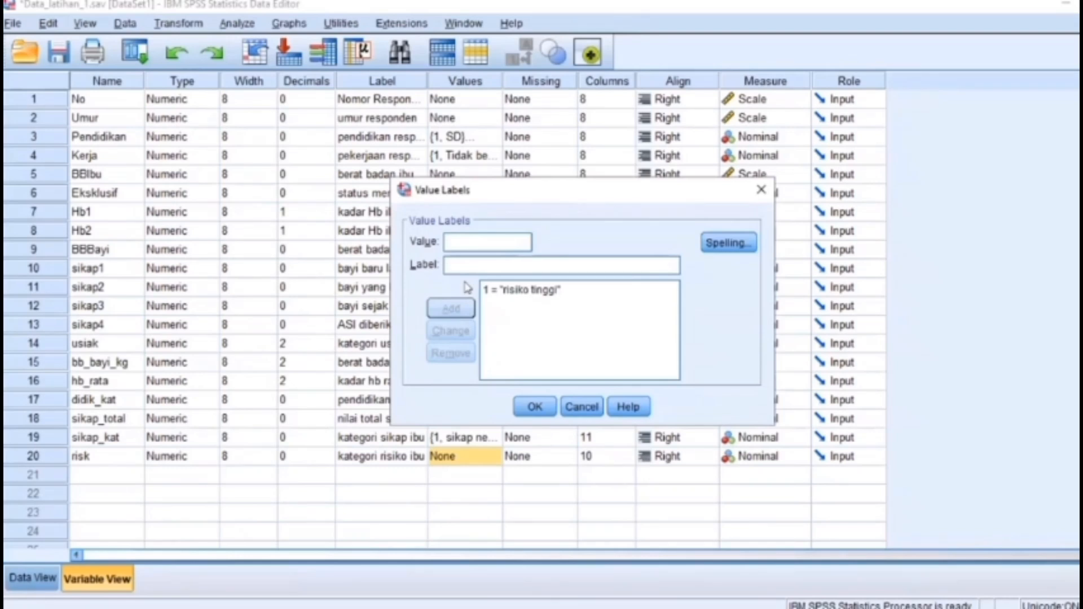
# Step: Add the label "risiko rendah" for value 2 and apply the value labels to risk
pyautogui.write('2')
pyautogui.write('r')
pyautogui.write('isiko')
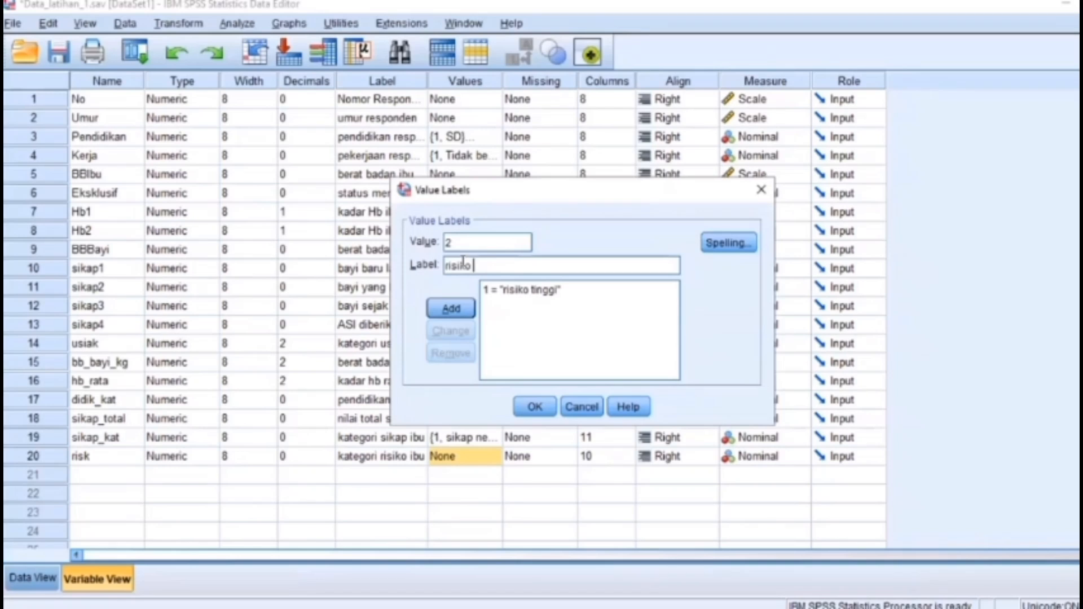
pyautogui.write(' rendah')
pyautogui.click(460, 311)
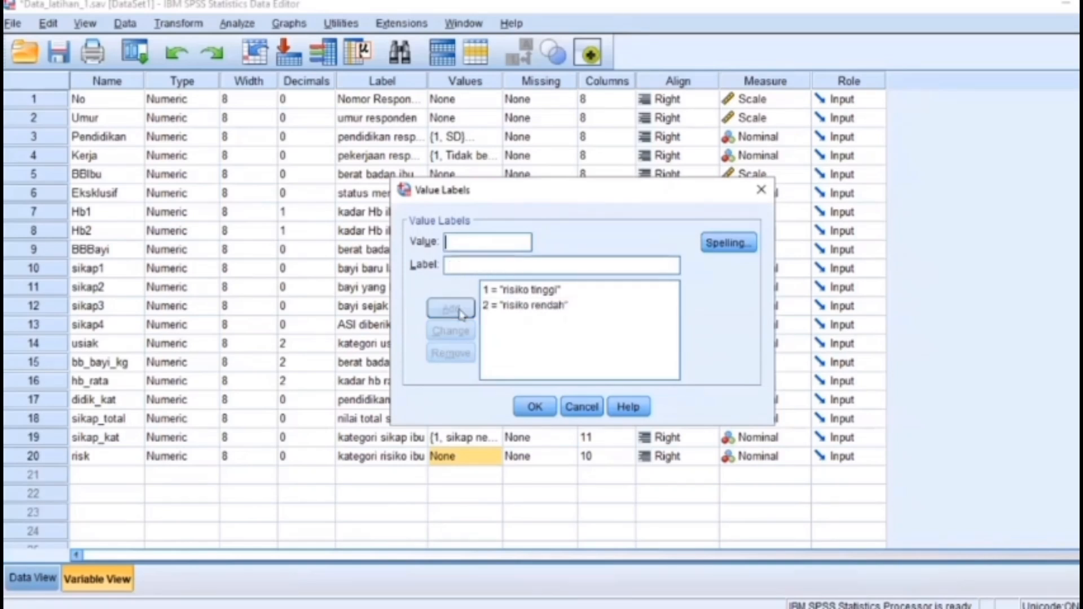
pyautogui.click(534, 406)
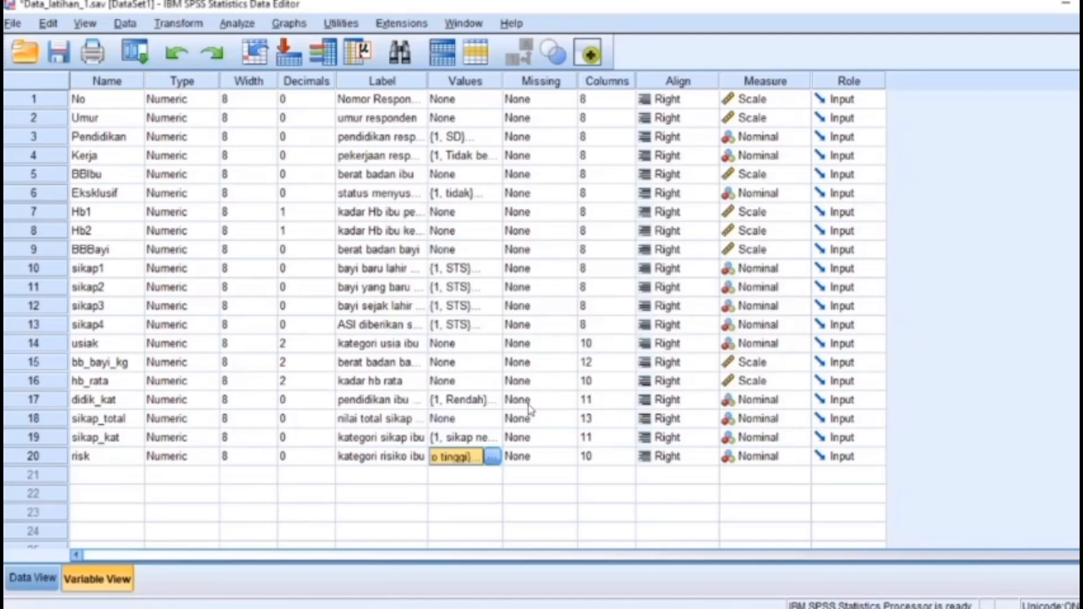